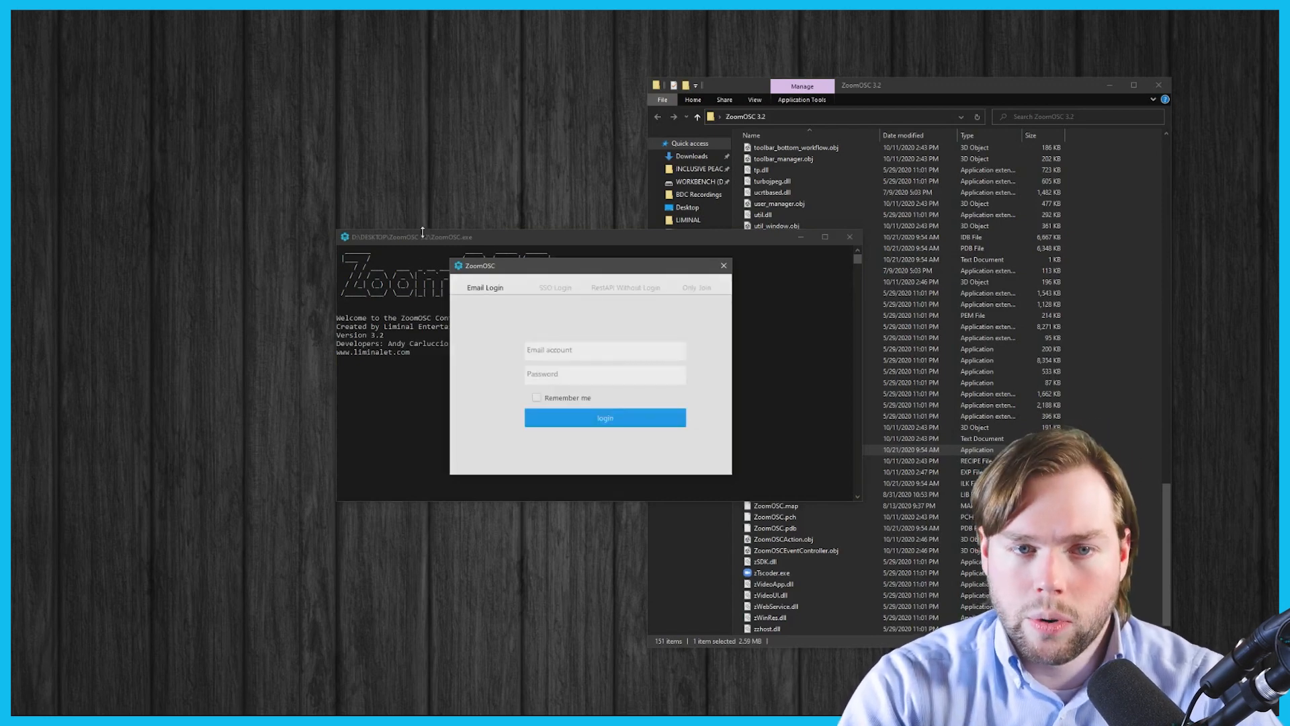
- Minimize Explorer, rearrange the ZoomOSC windows, launch Isadora, and switch ZoomOSC's login to Only Join
{"action": "left_click", "coordinate": [1110, 86]}
{"action": "left_click_drag", "start_coordinate": [644, 237], "coordinate": [450, 73]}
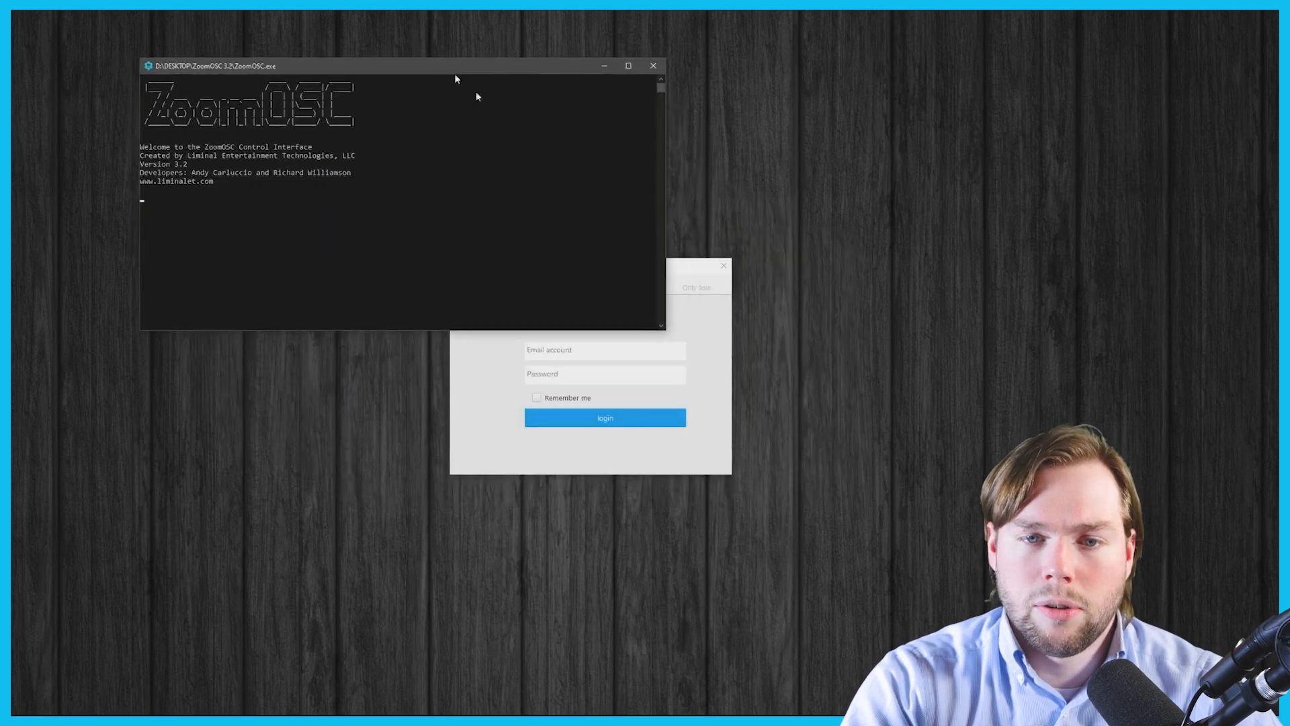
{"action": "left_click_drag", "start_coordinate": [692, 267], "coordinate": [977, 104]}
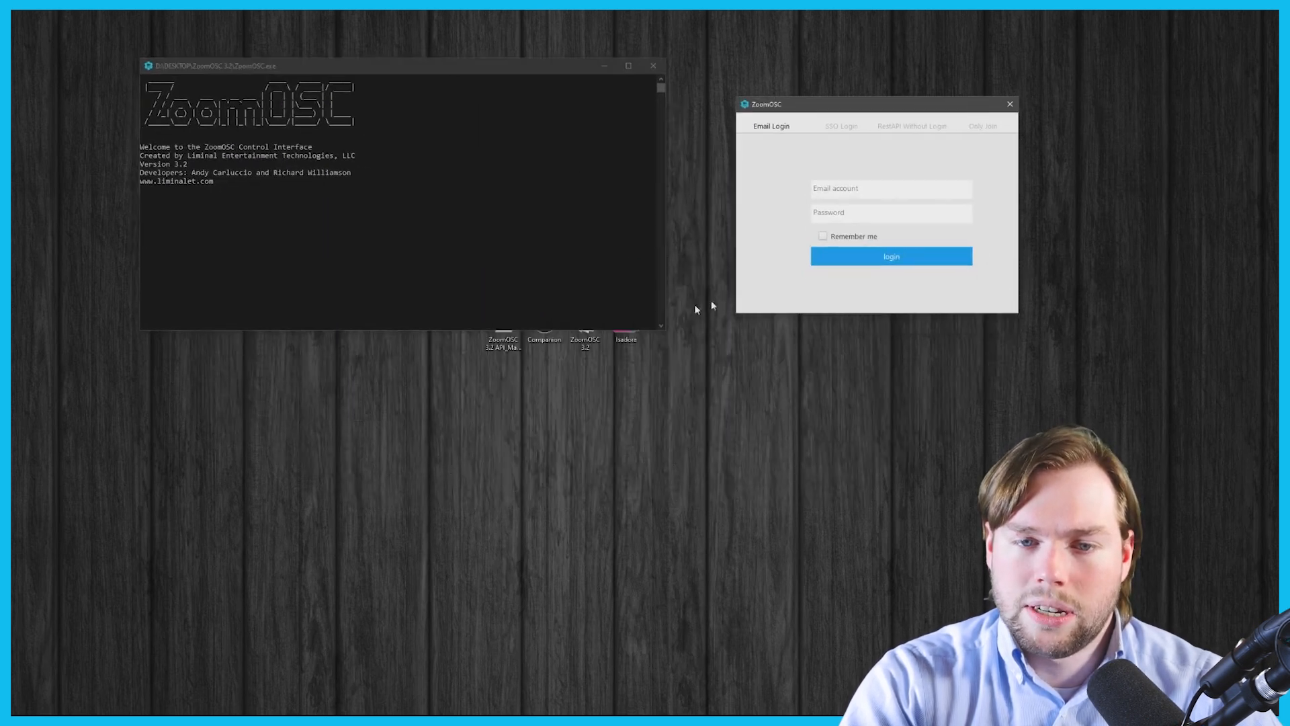
{"action": "left_click", "coordinate": [622, 342]}
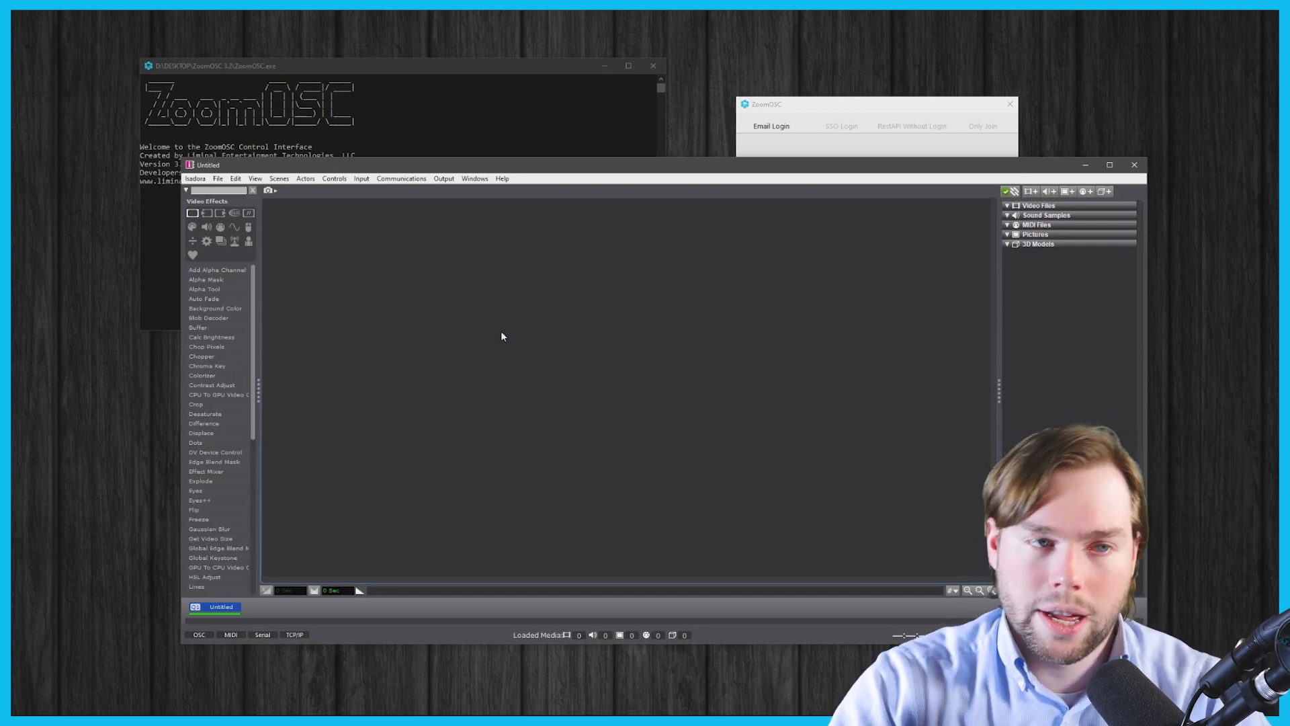
{"action": "left_click", "coordinate": [793, 108]}
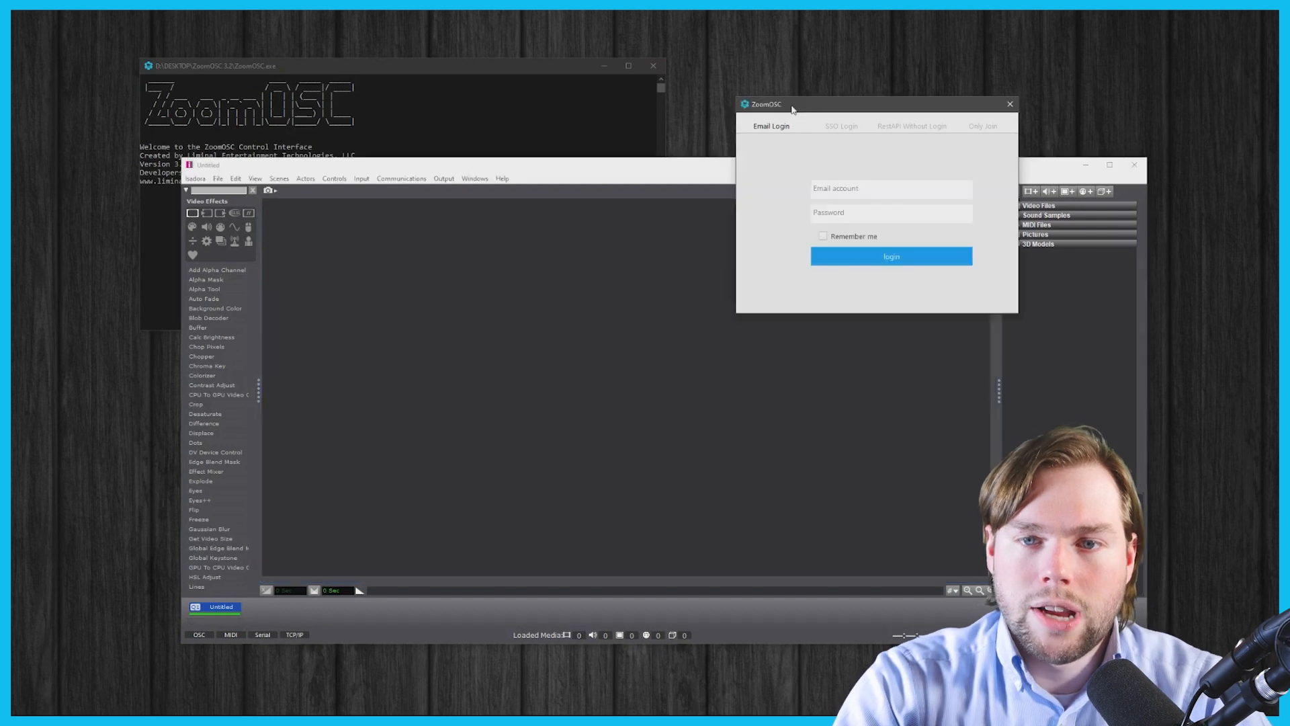
{"action": "left_click", "coordinate": [986, 127]}
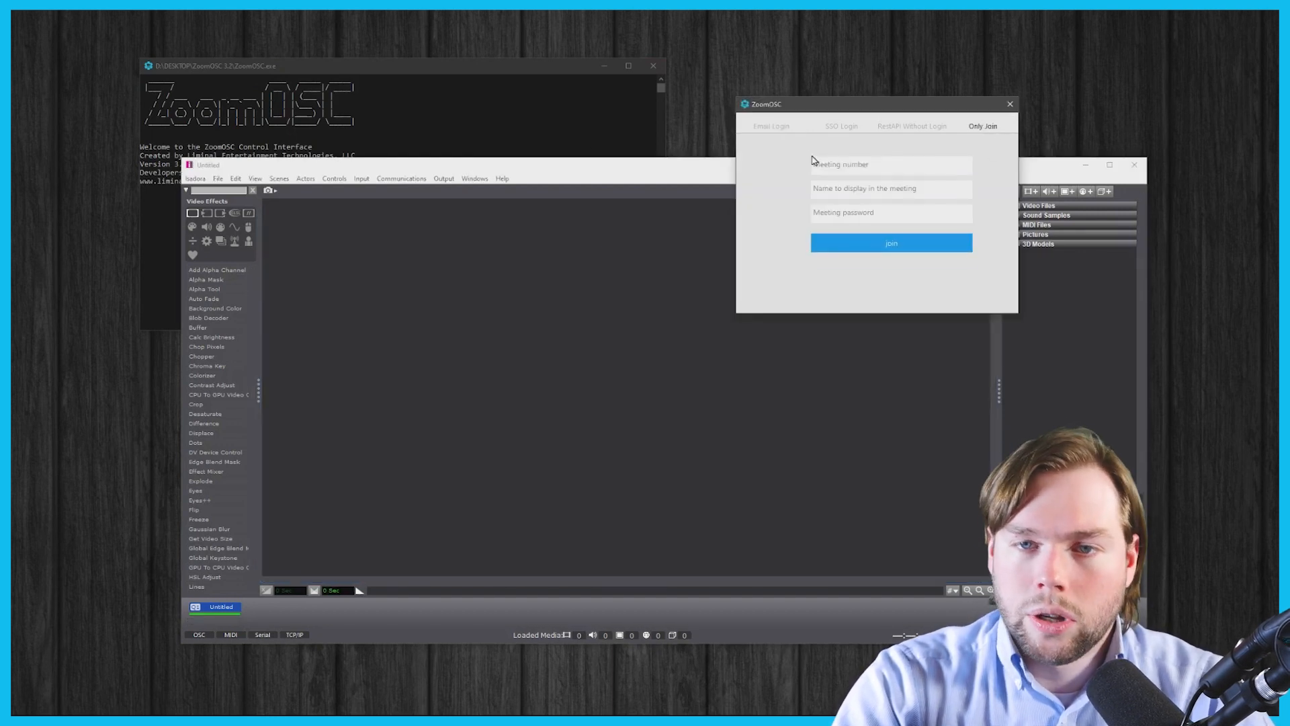
- On the Only Join form, enter the meeting number, display name ZoomOSC and the meeting password, then join
{"action": "left_click", "coordinate": [774, 126]}
{"action": "left_click", "coordinate": [987, 128]}
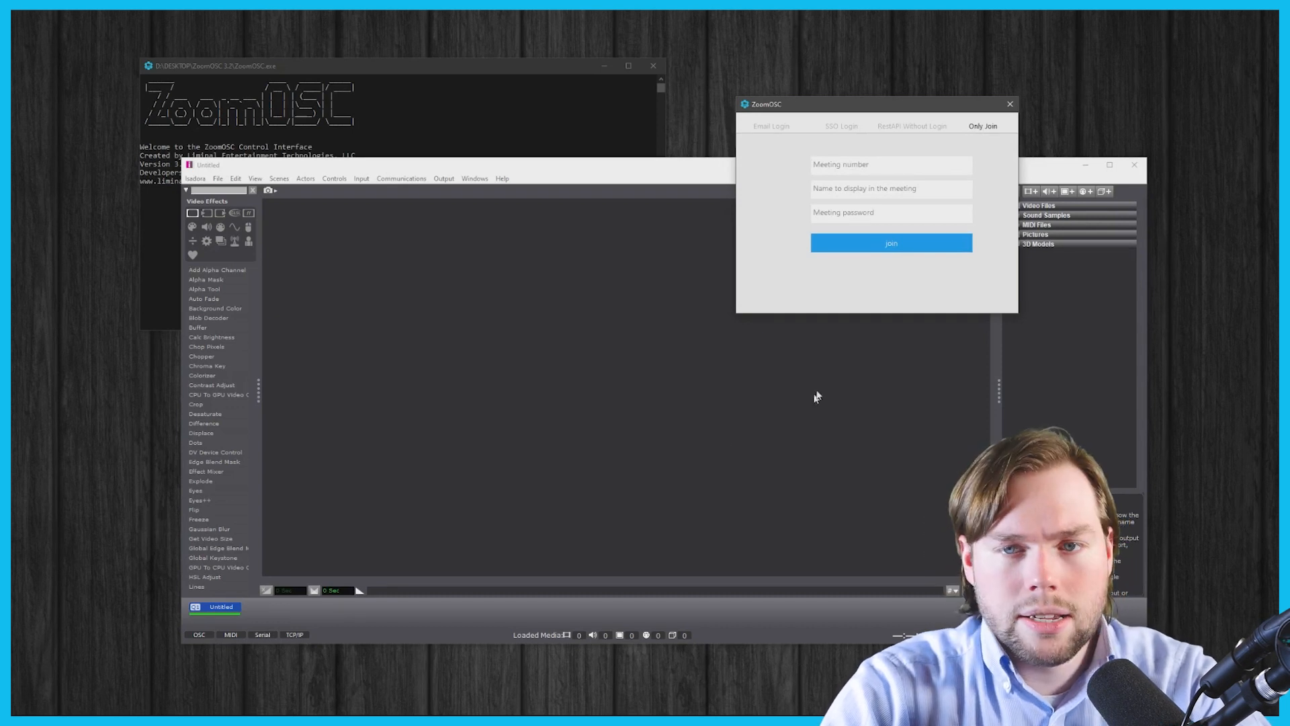
{"action": "type", "text": "92"}
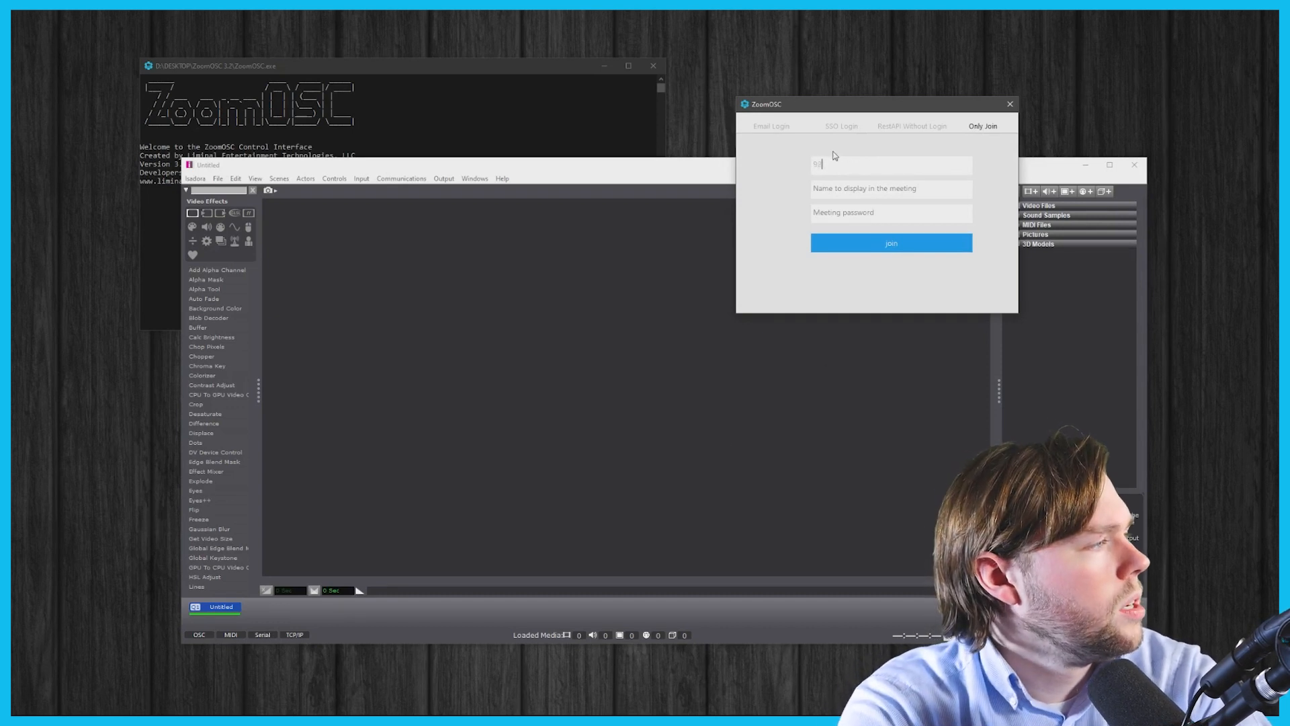
{"action": "type", "text": "9"}
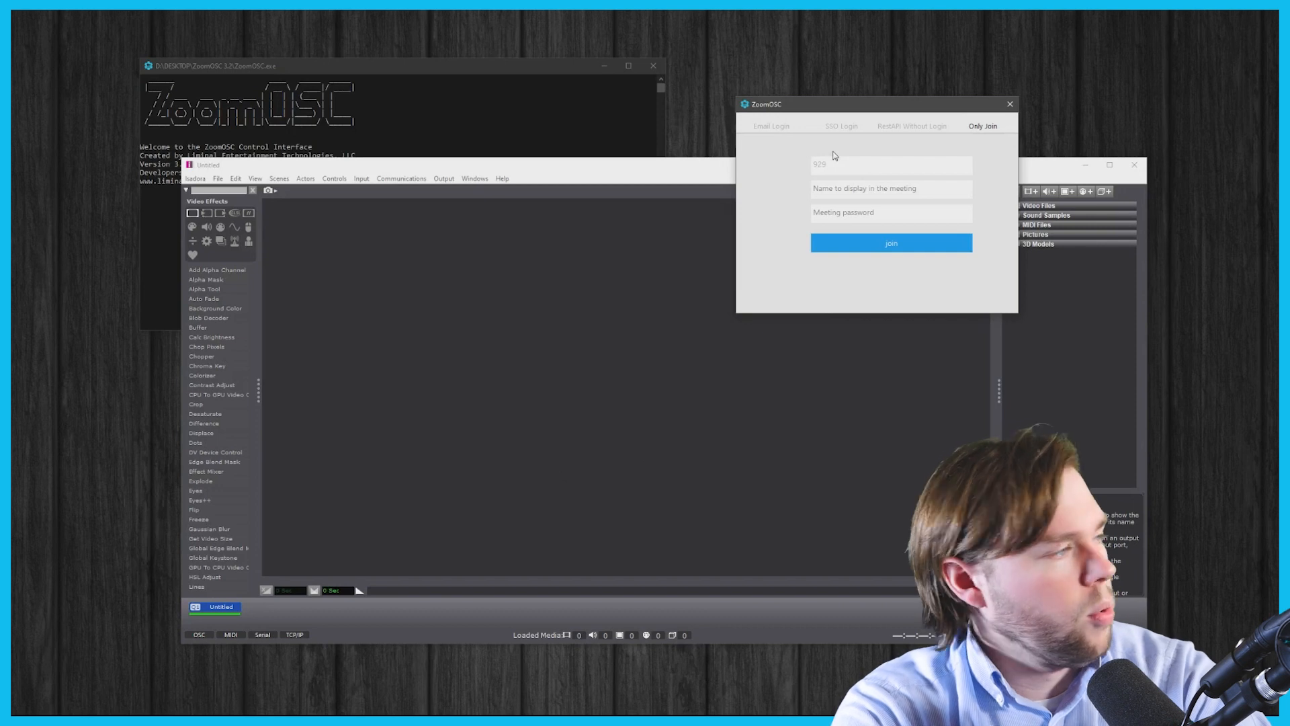
{"action": "type", "text": "43"}
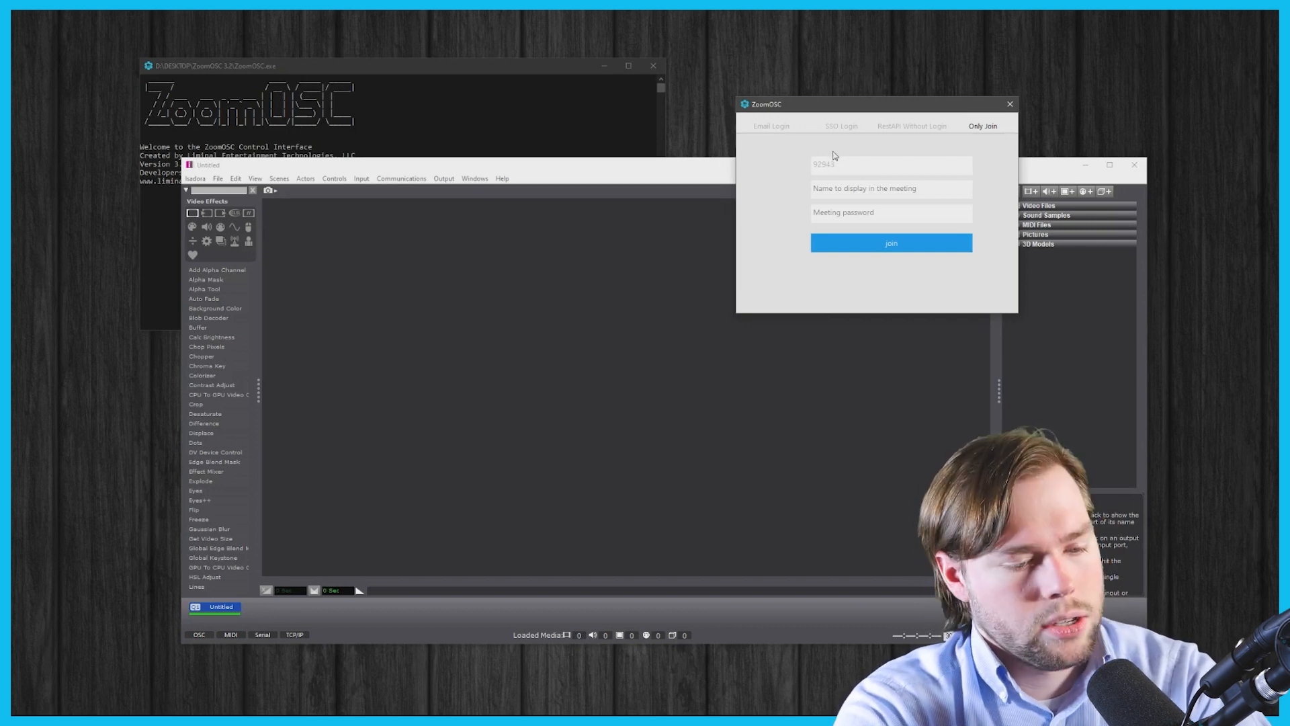
{"action": "type", "text": "61"}
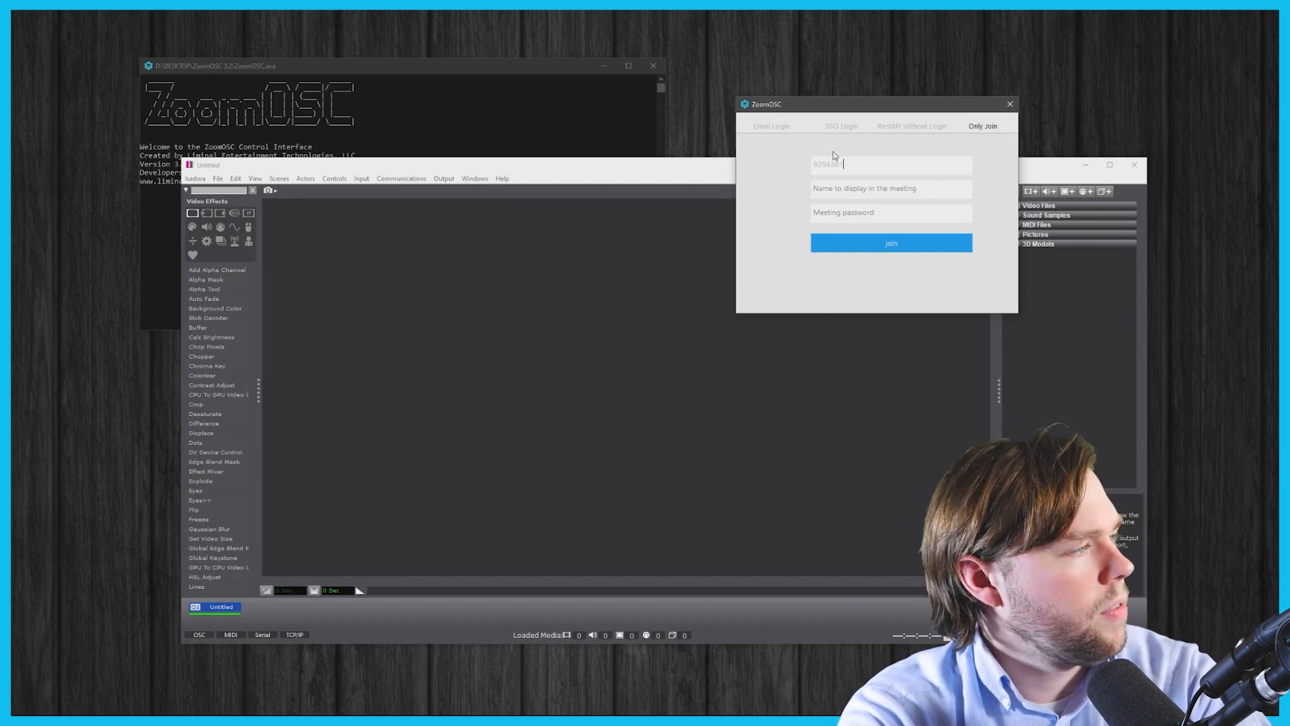
{"action": "type", "text": "5790"}
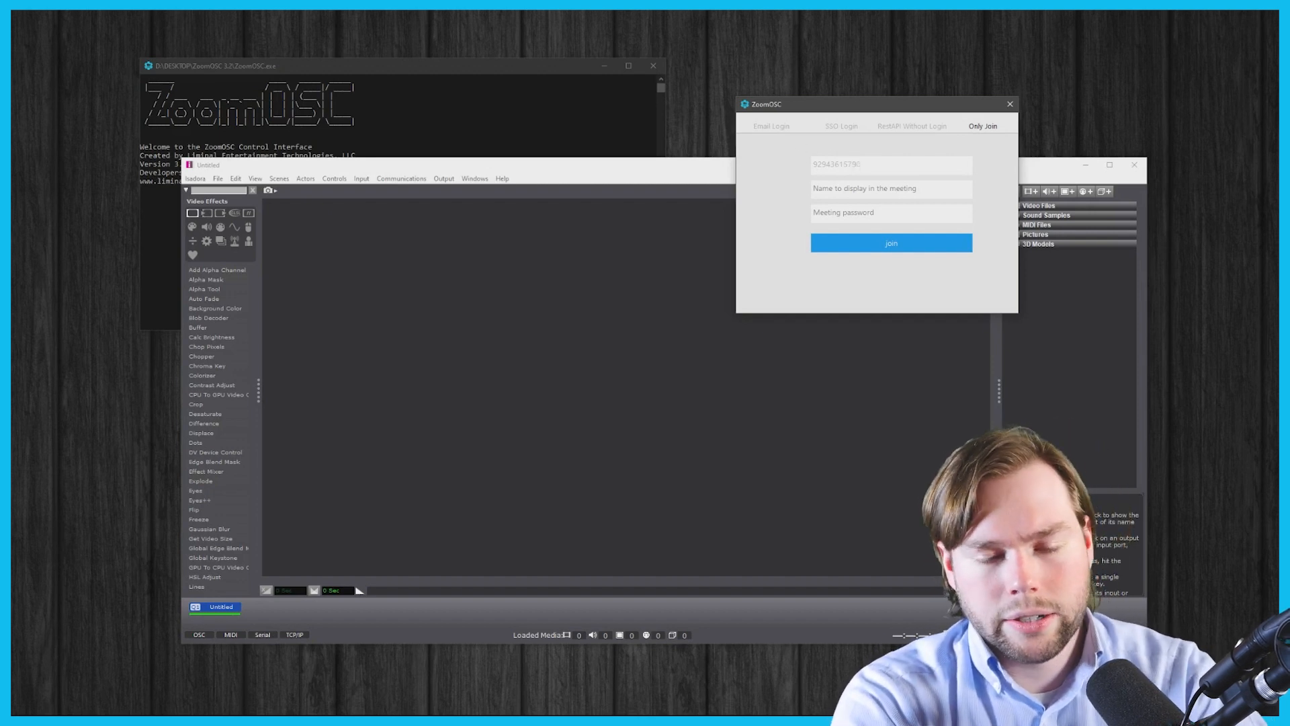
{"action": "key", "text": "Tab"}
{"action": "type", "text": "ZoomOSC"}
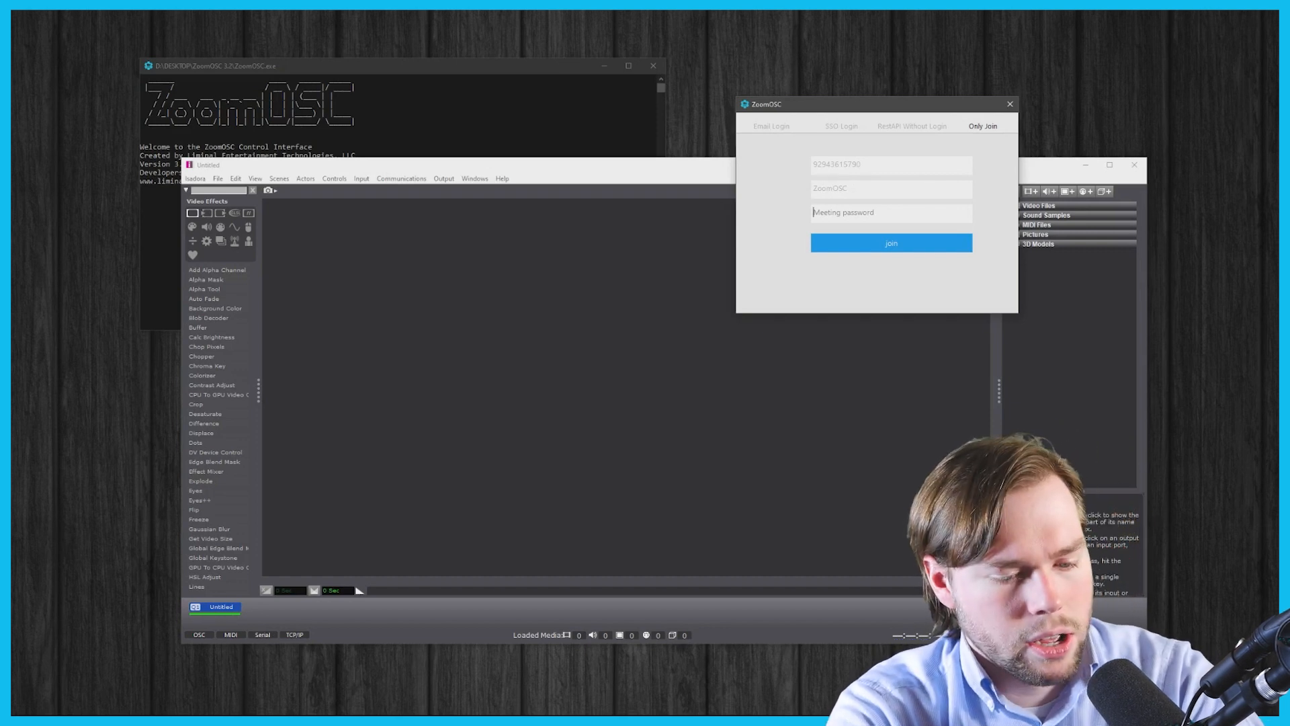
{"action": "type", "text": "***"}
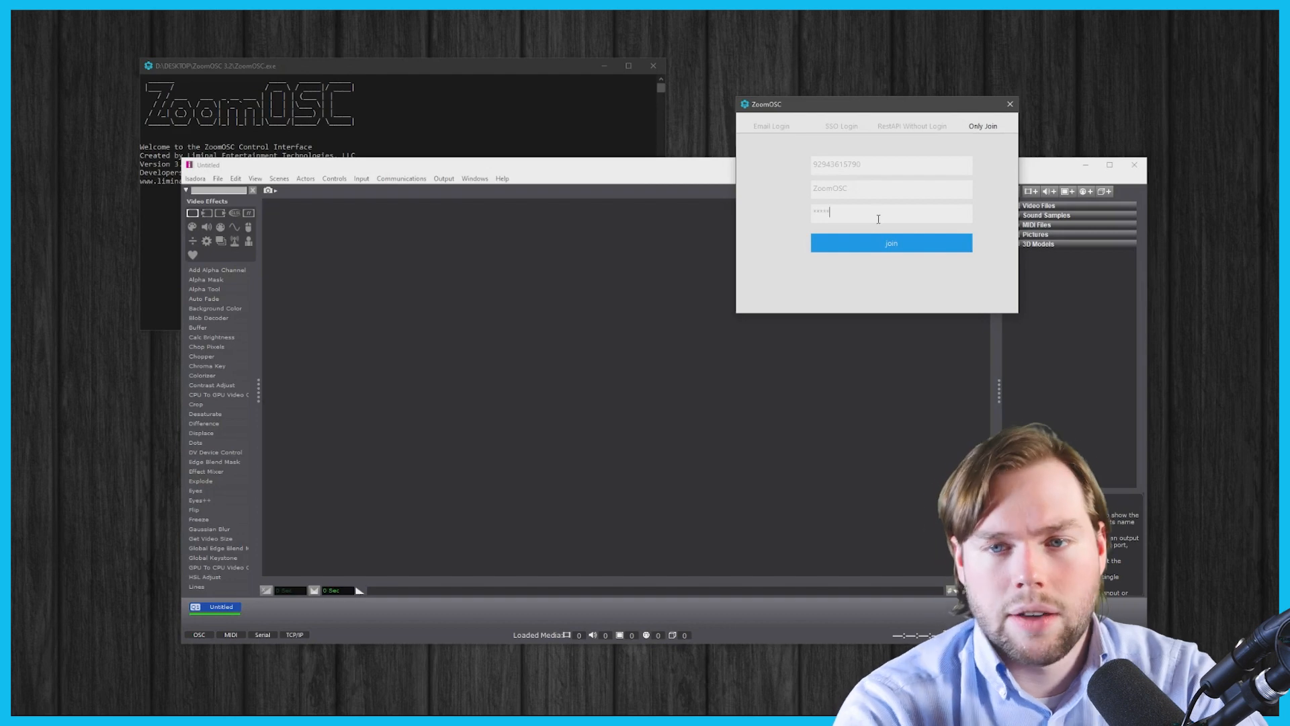
{"action": "left_click", "coordinate": [915, 243]}
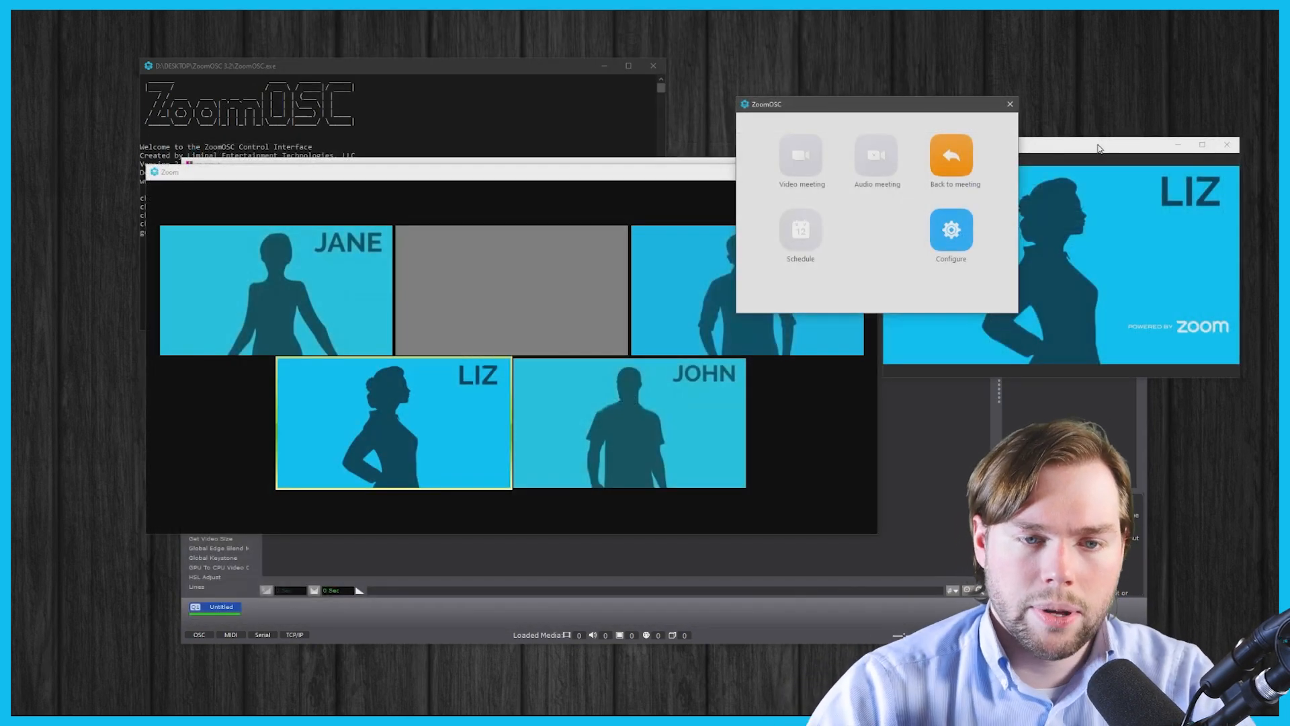
- Bring the Zoom meeting window forward, reposition the participants window, and check the camera list
{"action": "left_click", "coordinate": [782, 443]}
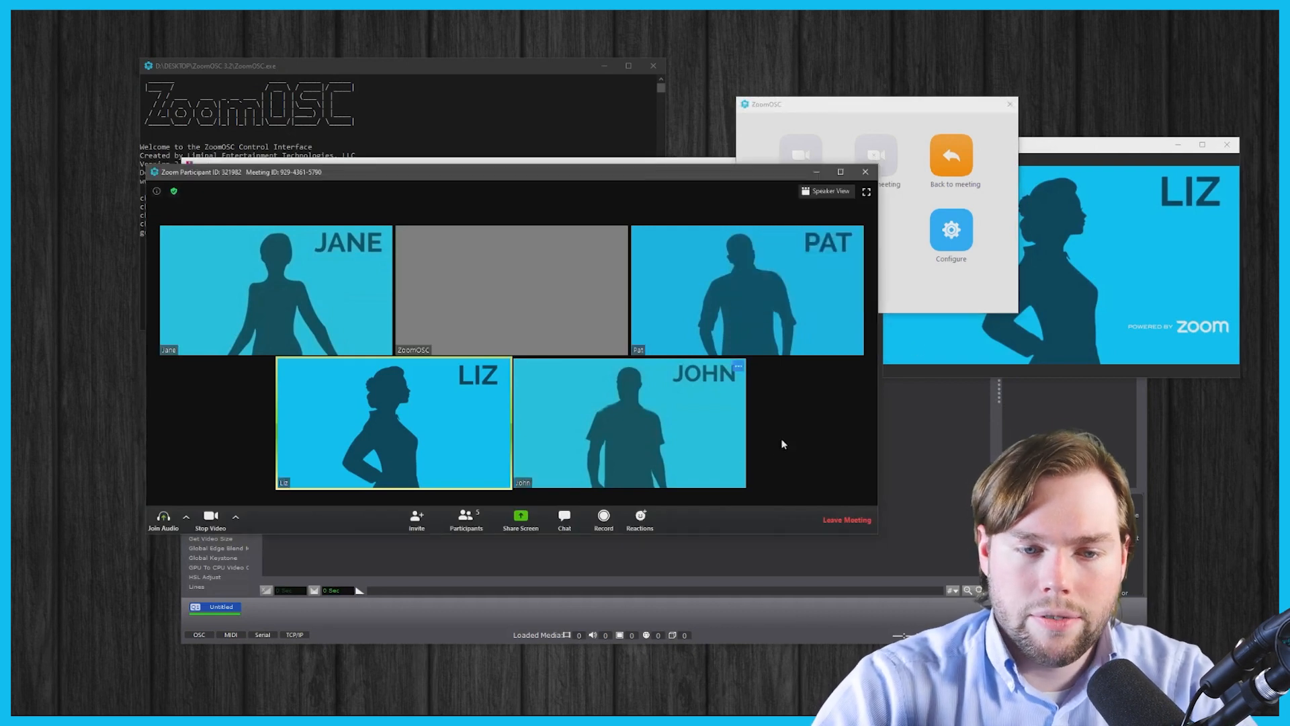
{"action": "left_click", "coordinate": [468, 518]}
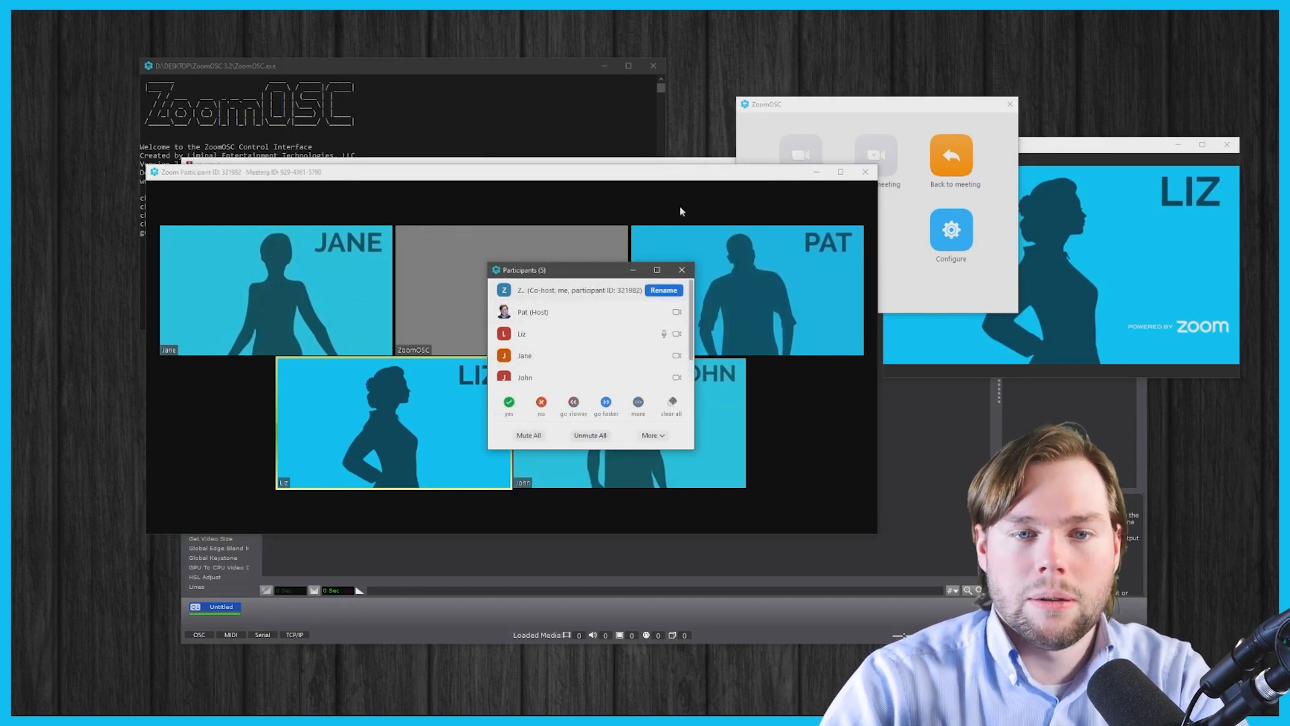
{"action": "left_click_drag", "start_coordinate": [582, 269], "coordinate": [1033, 403]}
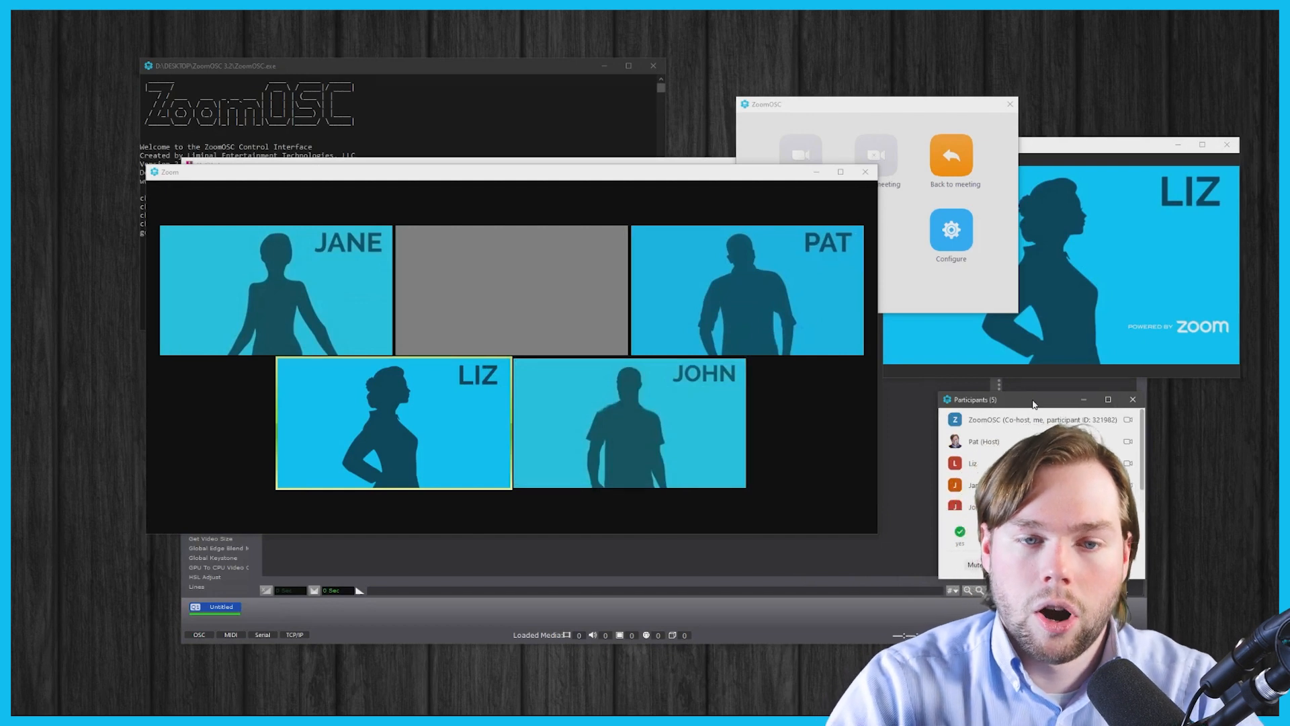
{"action": "mouse_move", "coordinate": [574, 266]}
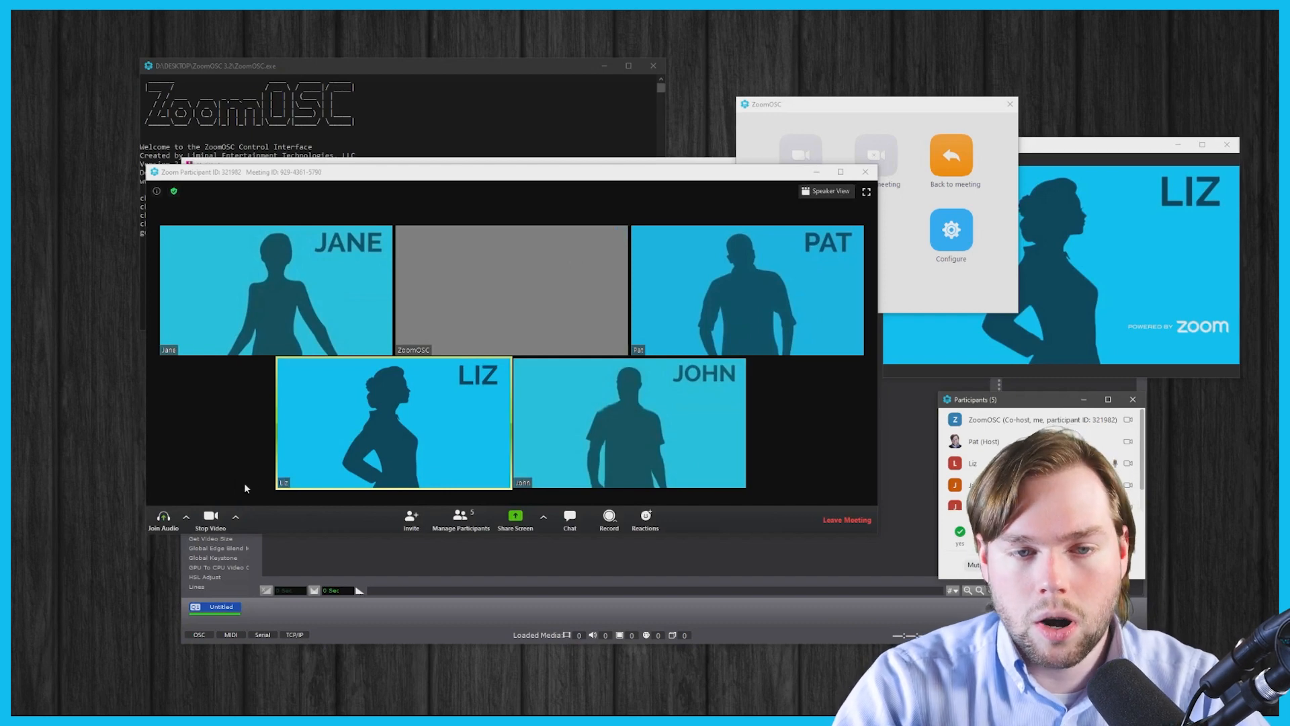
{"action": "left_click", "coordinate": [235, 517]}
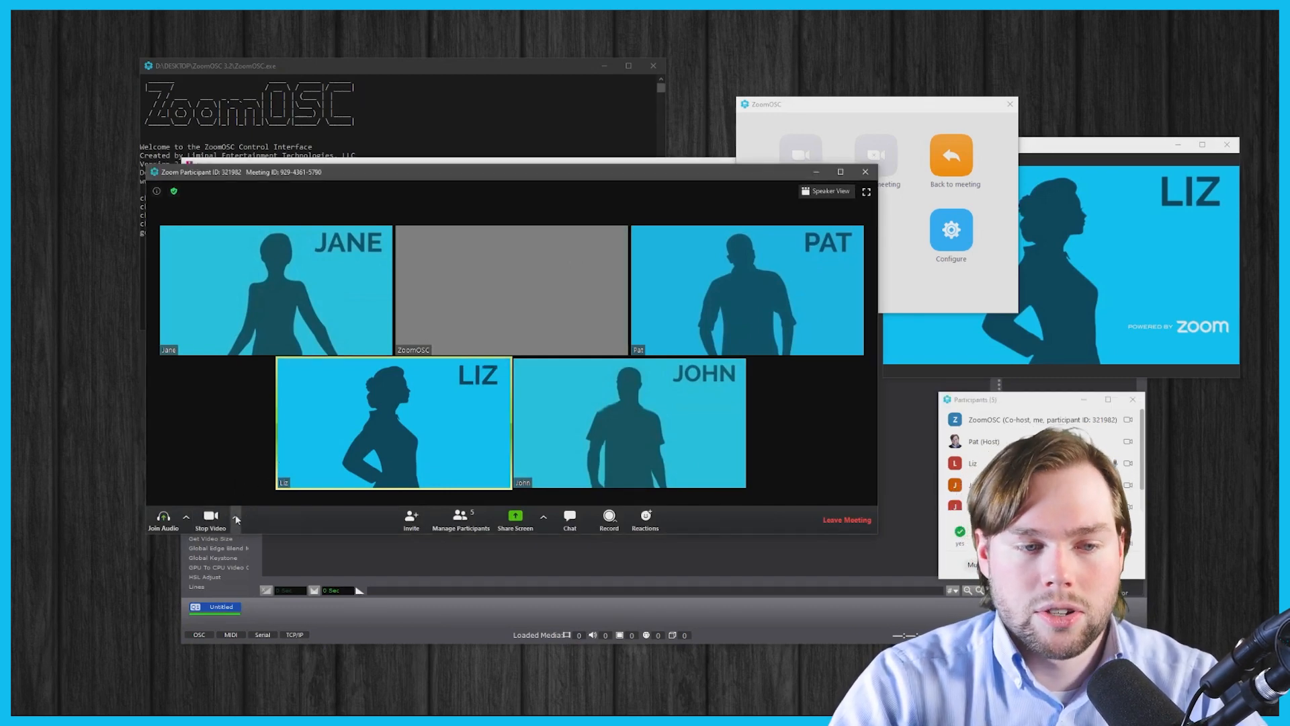
{"action": "left_click", "coordinate": [235, 518]}
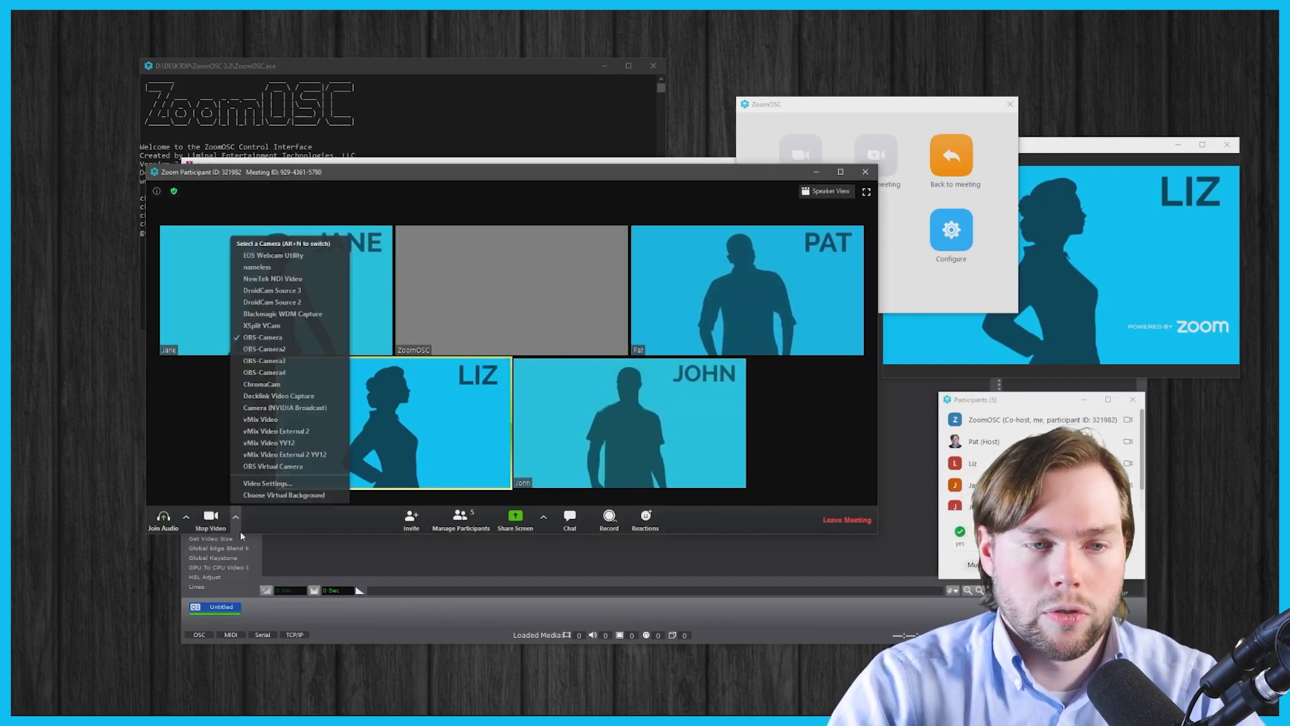
{"action": "left_click", "coordinate": [828, 412]}
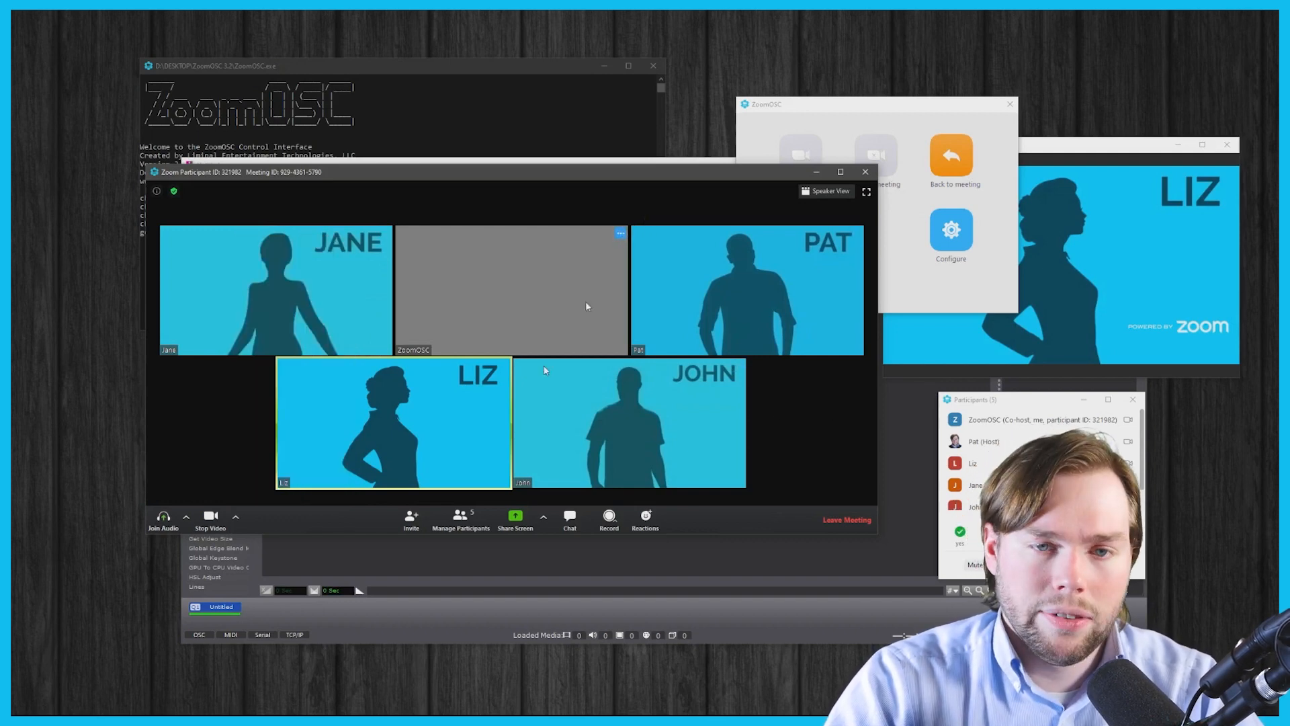
- Hide the ZoomOSC self-view tile so the gallery shows only four participants
{"action": "left_click", "coordinate": [620, 233]}
{"action": "left_click", "coordinate": [635, 334]}
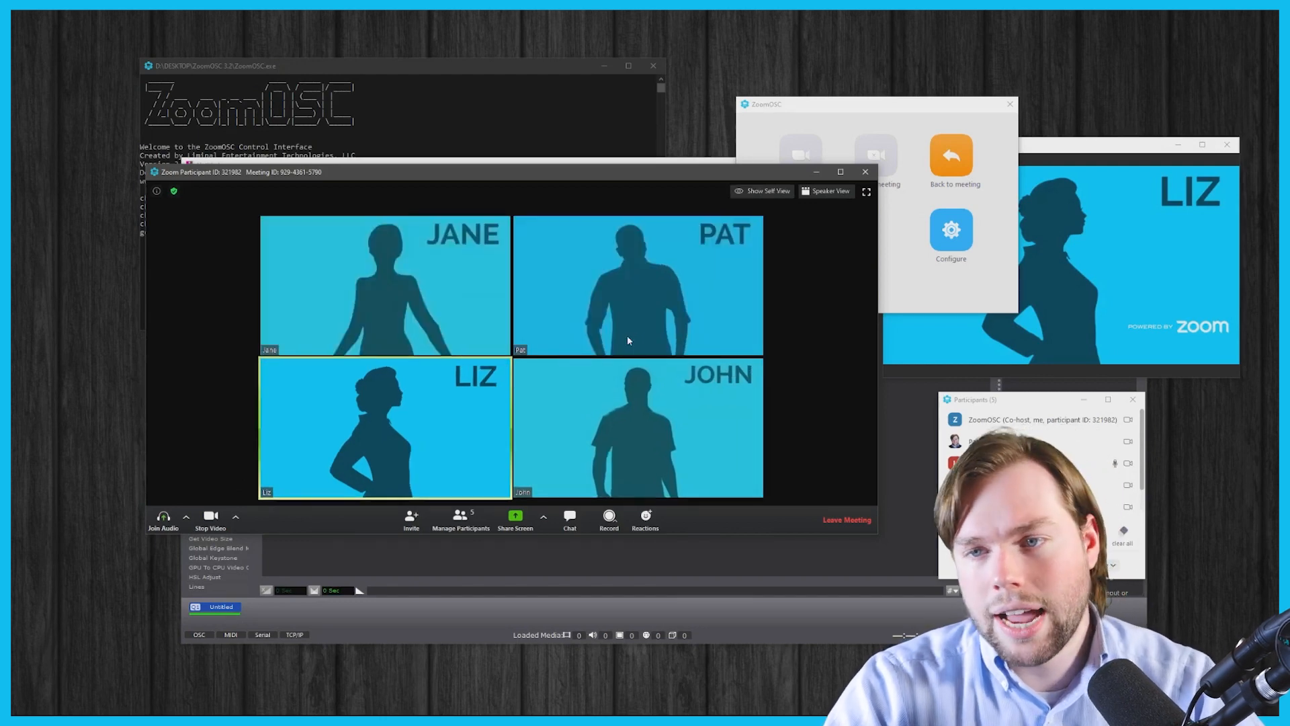
{"action": "left_click", "coordinate": [1086, 148]}
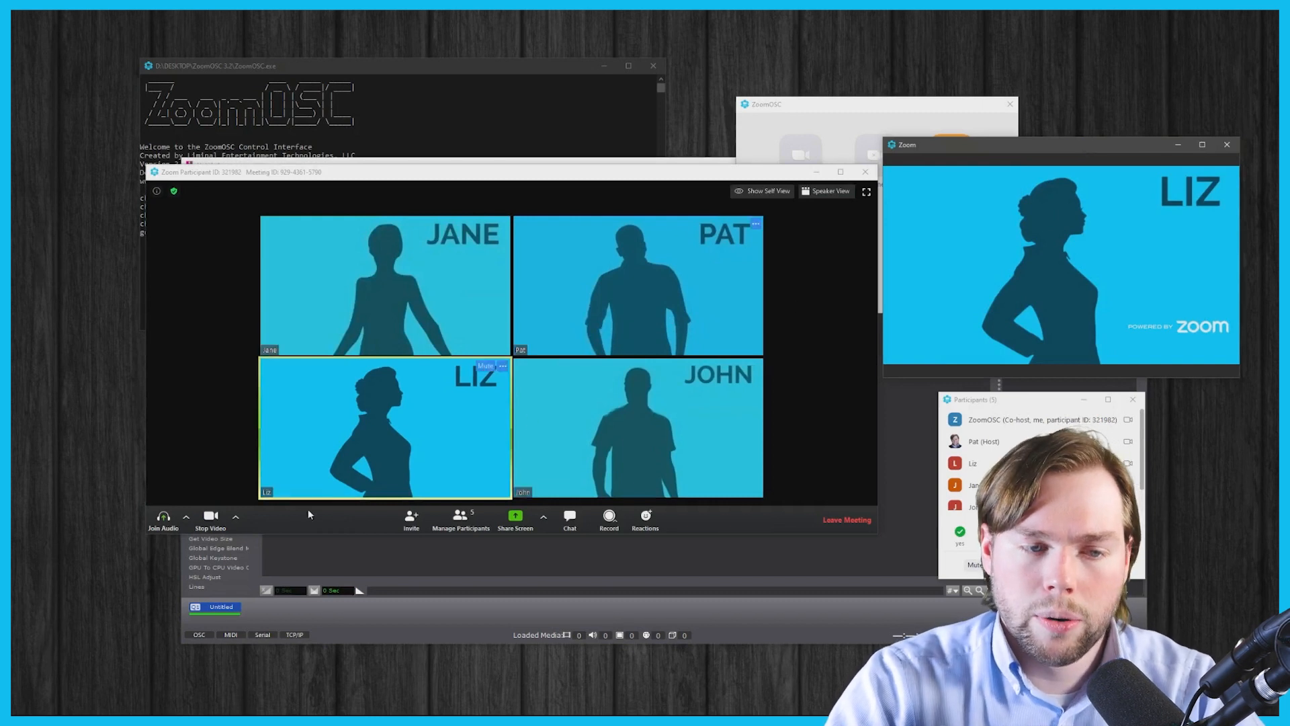
{"action": "left_click", "coordinate": [235, 519]}
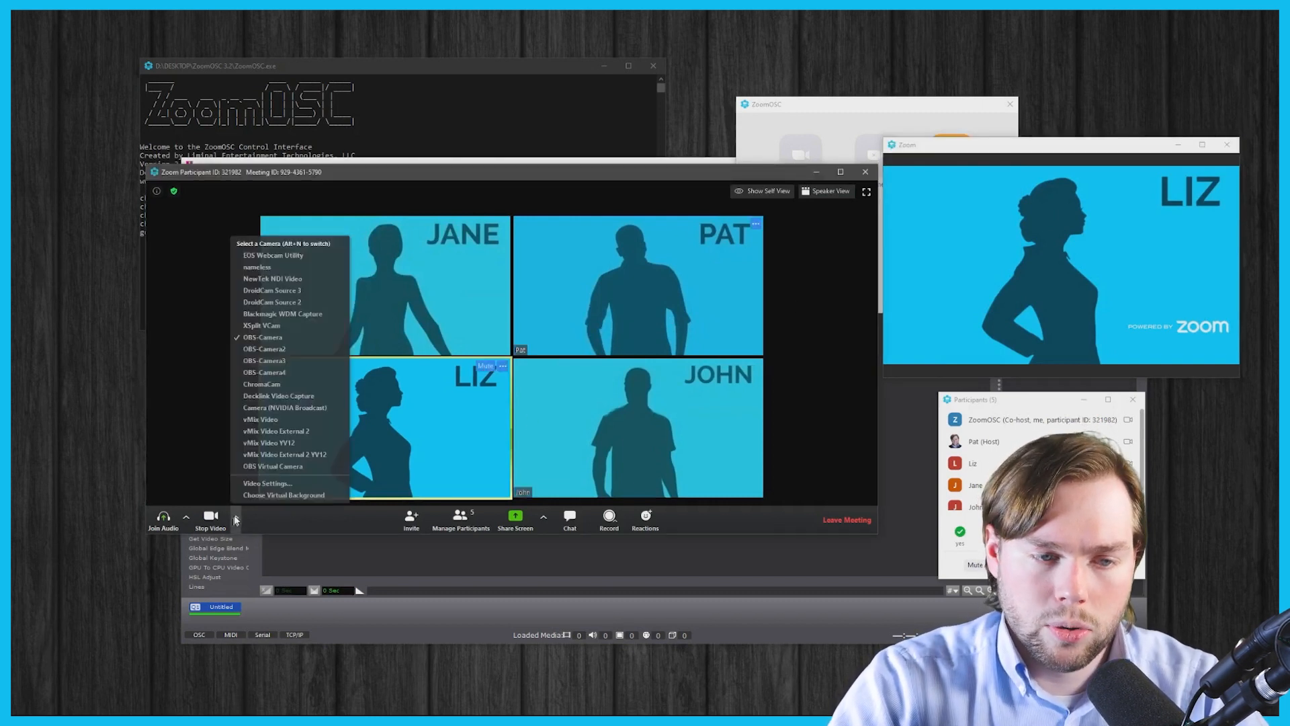
- Open and close Zoom's video settings, then drag the meeting window aside to reveal Isadora
{"action": "left_click", "coordinate": [266, 488]}
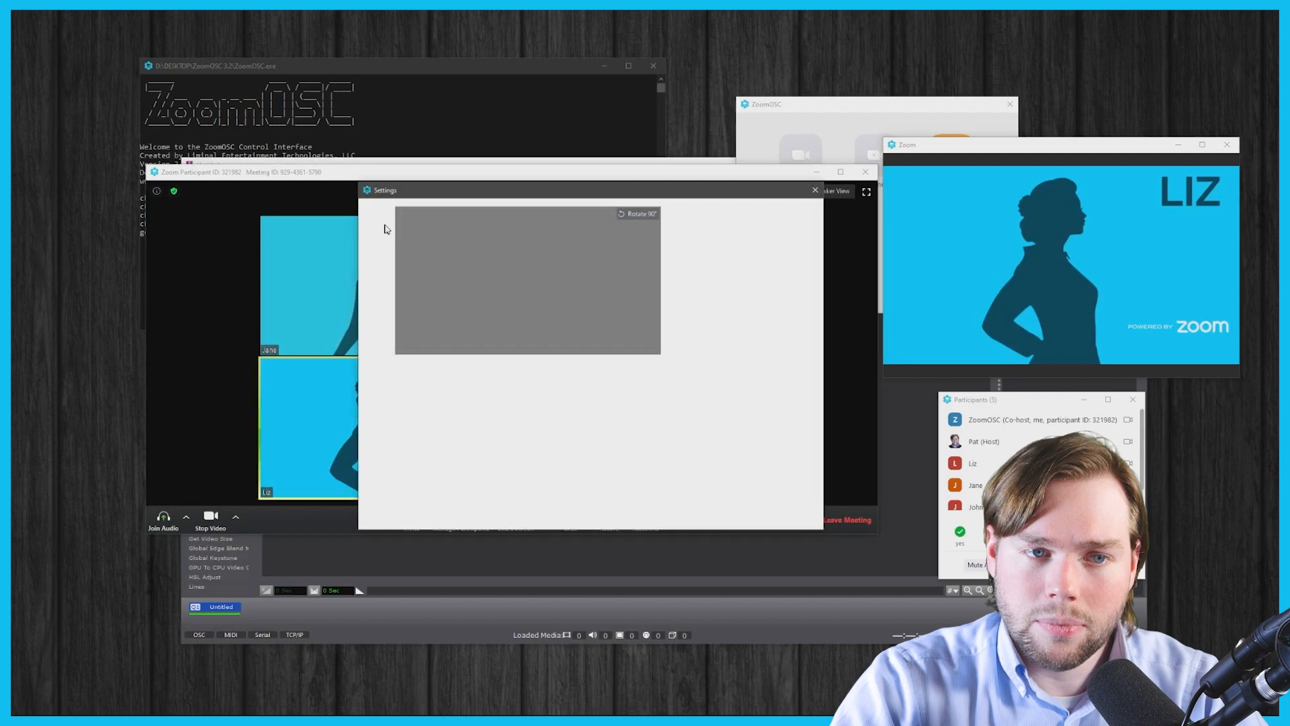
{"action": "left_click", "coordinate": [395, 215]}
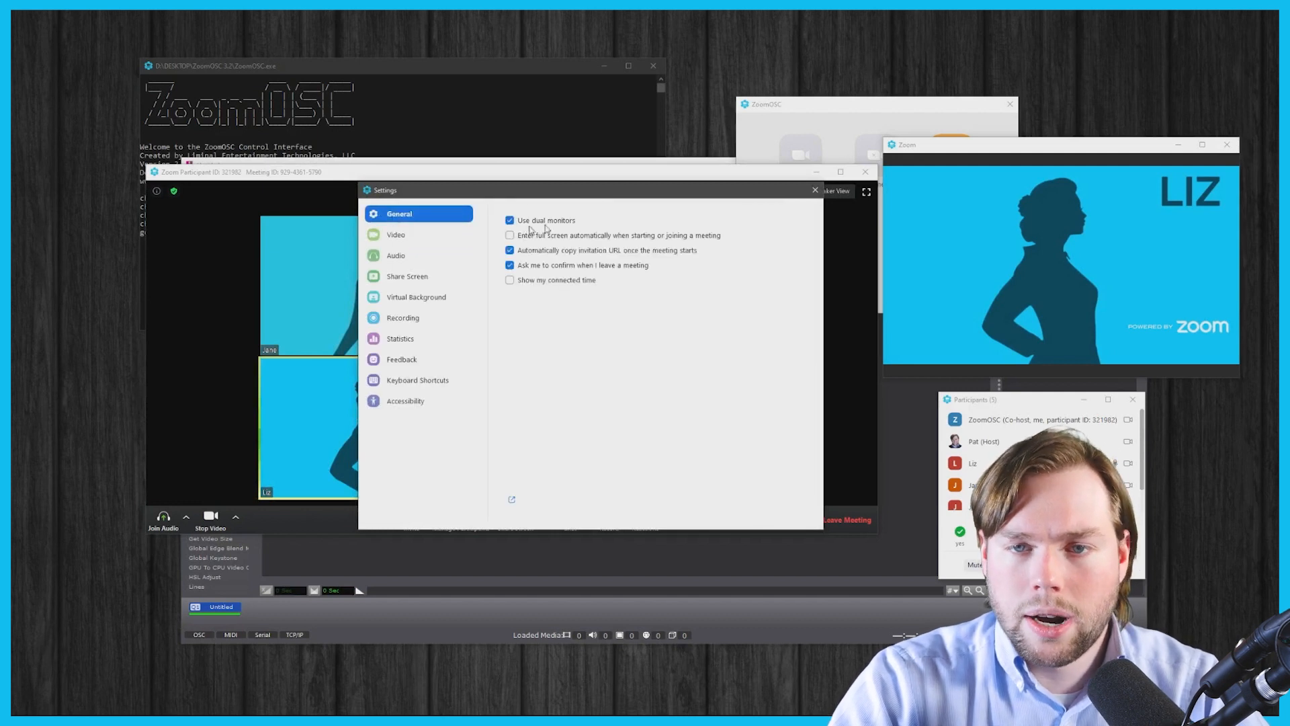
{"action": "left_click", "coordinate": [814, 190]}
{"action": "left_click_drag", "start_coordinate": [570, 177], "coordinate": [927, 713]}
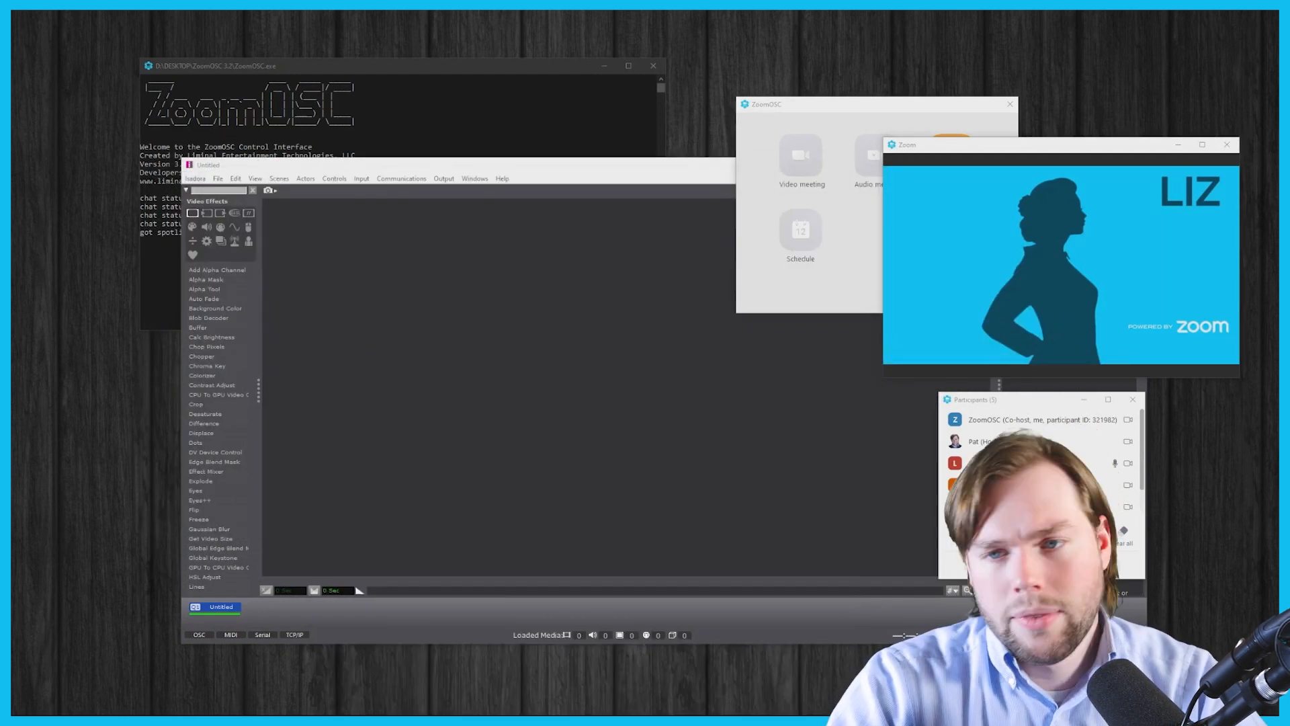
- Move the Zoom gallery window out of view and place the empty Isadora patch beside the ZoomOSC console
{"action": "left_click_drag", "start_coordinate": [950, 149], "coordinate": [954, 716]}
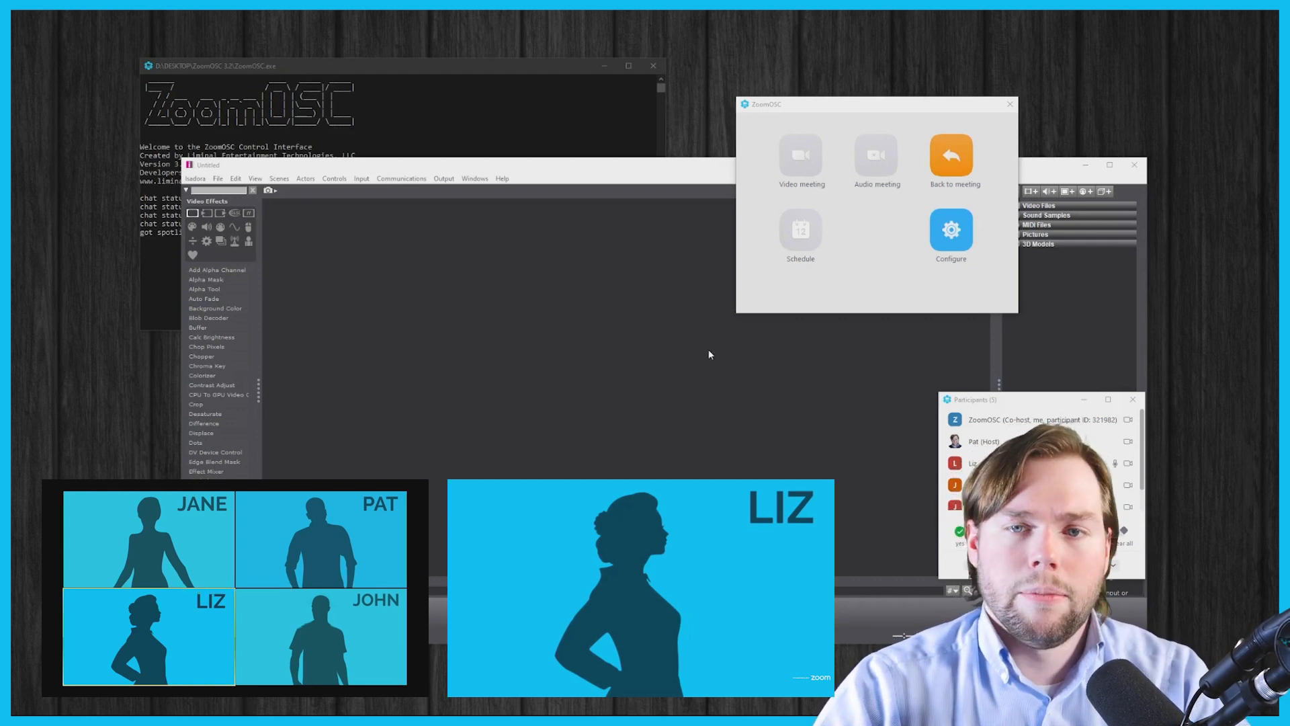
{"action": "left_click_drag", "start_coordinate": [536, 169], "coordinate": [561, 184]}
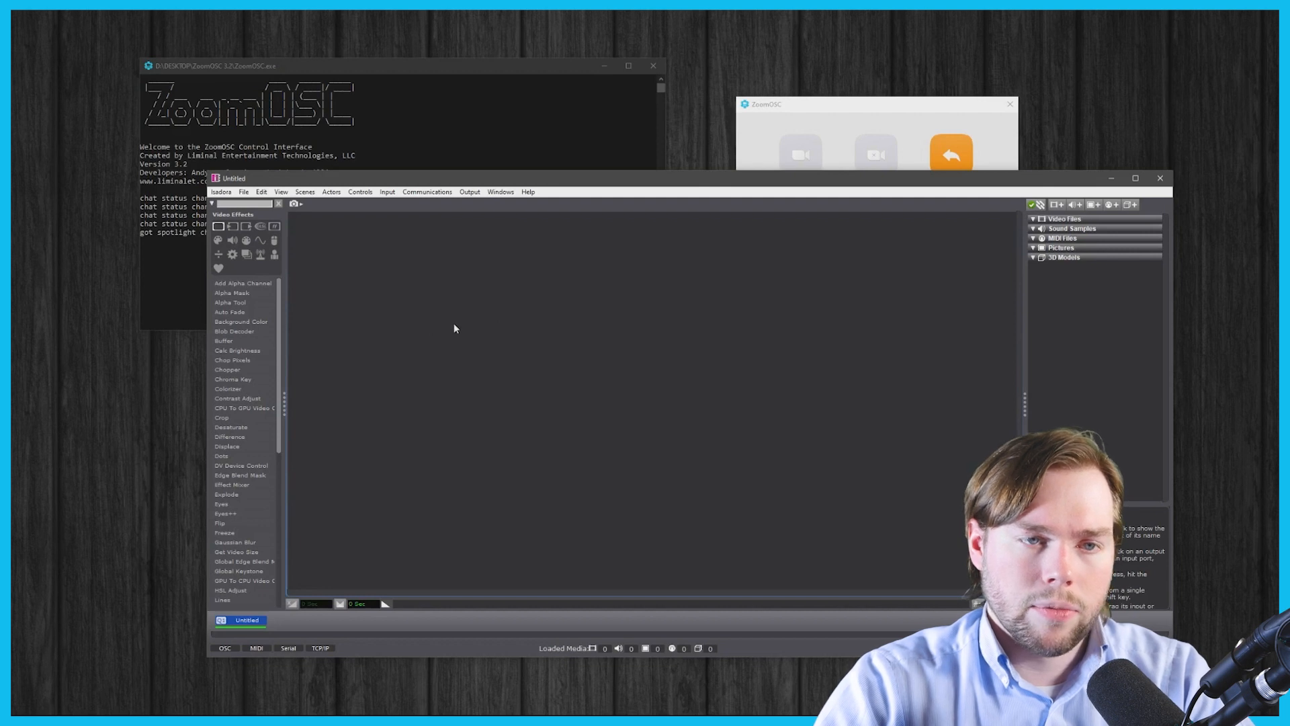
{"action": "left_click_drag", "start_coordinate": [411, 186], "coordinate": [334, 195]}
- Add an OSC Multi Transmit actor via 'osc mu', widen it, and bring up the ZoomOSC 3.2 API PDF
{"action": "double_click", "coordinate": [330, 365]}
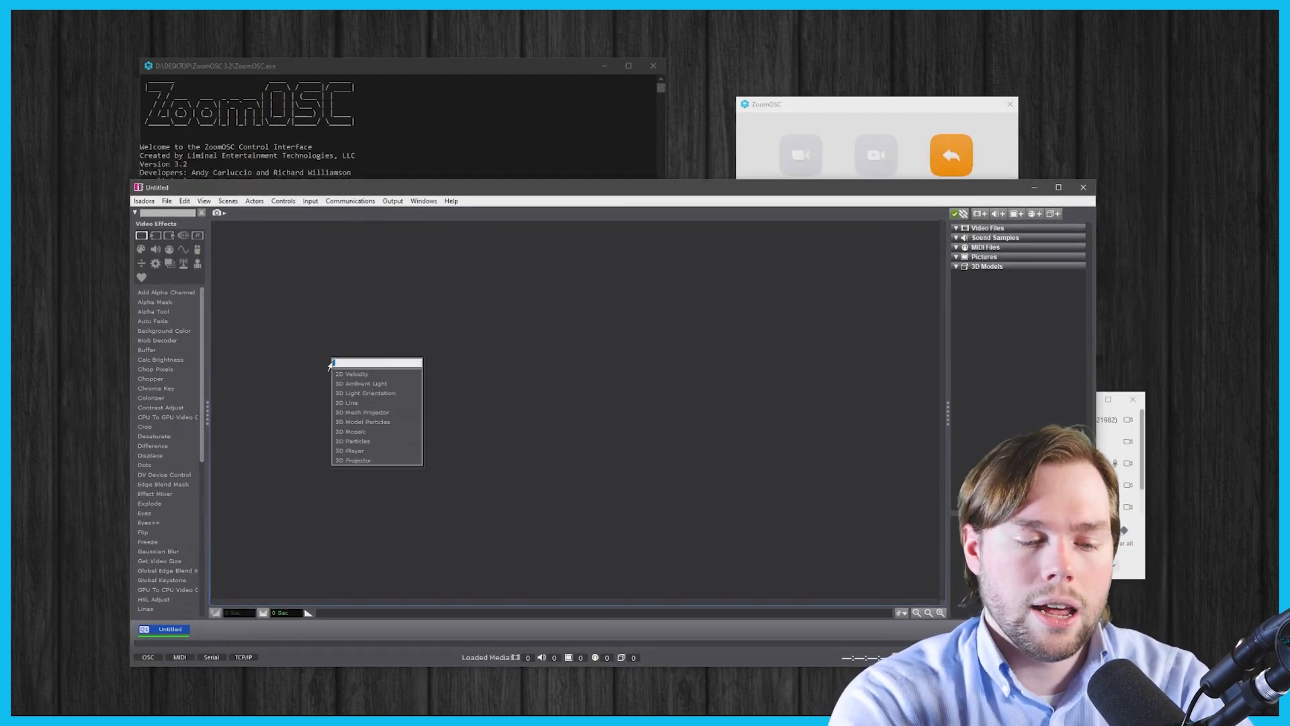
{"action": "type", "text": "osc mu"}
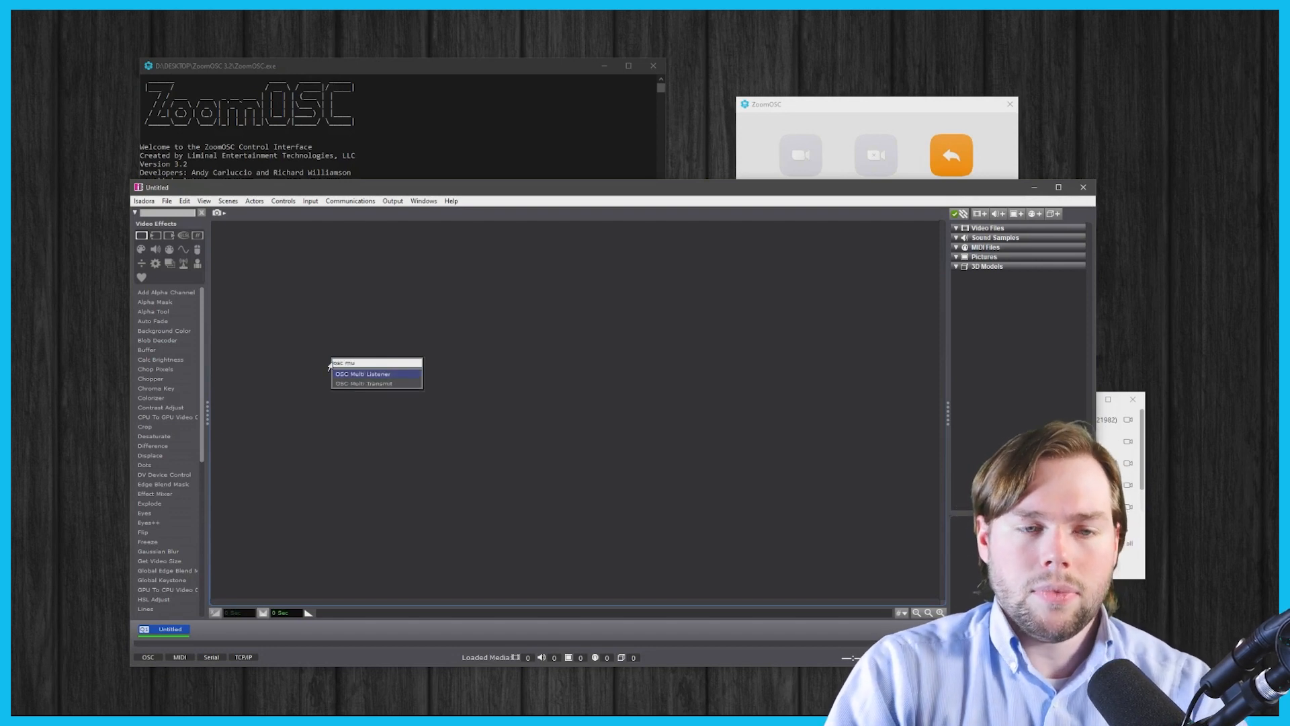
{"action": "key", "text": "Down"}
{"action": "key", "text": "Return"}
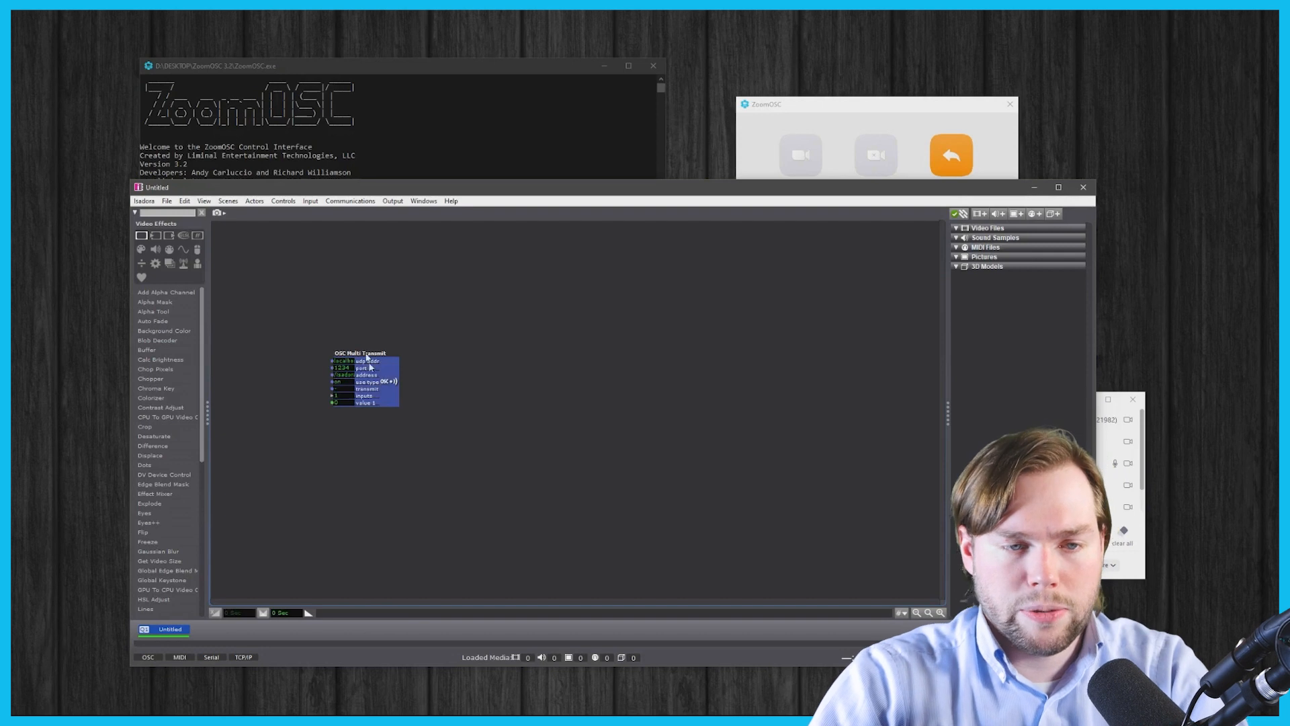
{"action": "left_click_drag", "start_coordinate": [352, 367], "coordinate": [508, 352]}
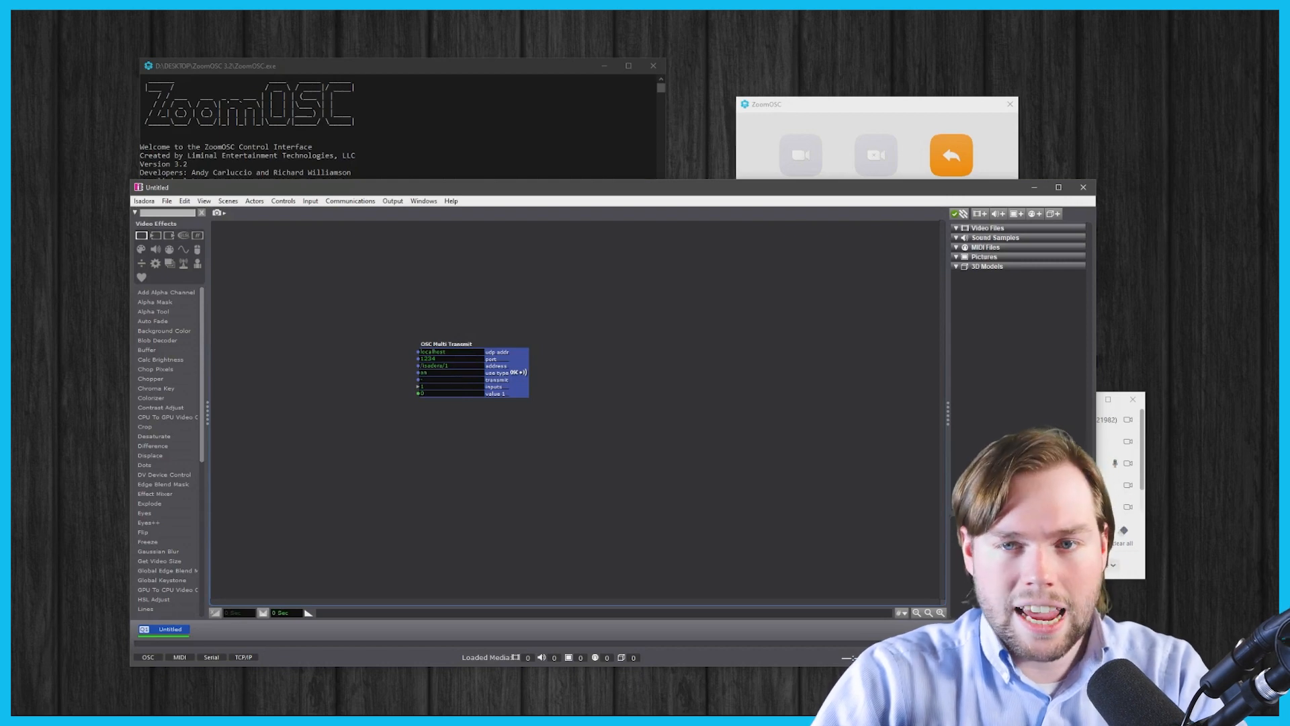
{"action": "left_click", "coordinate": [72, 695]}
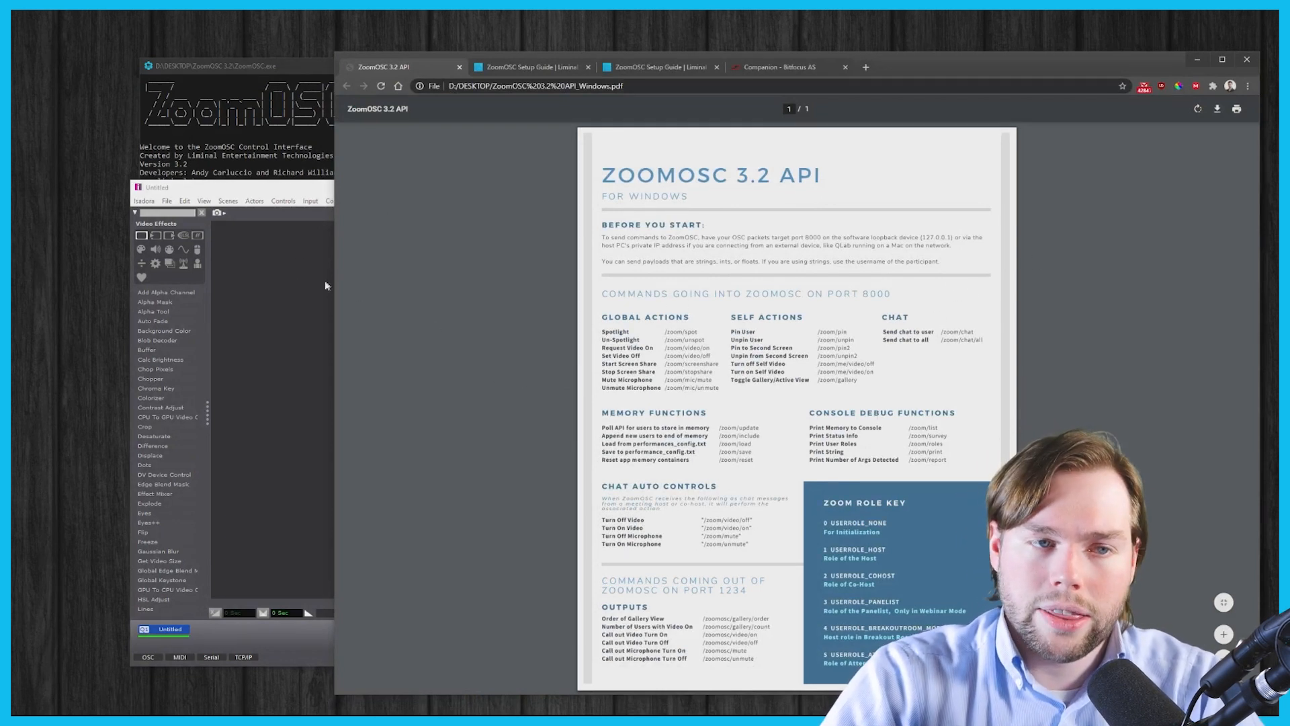
- Bring the Isadora patch back in front of the API PDF and set the transmit port to 8000
{"action": "left_click", "coordinate": [275, 283]}
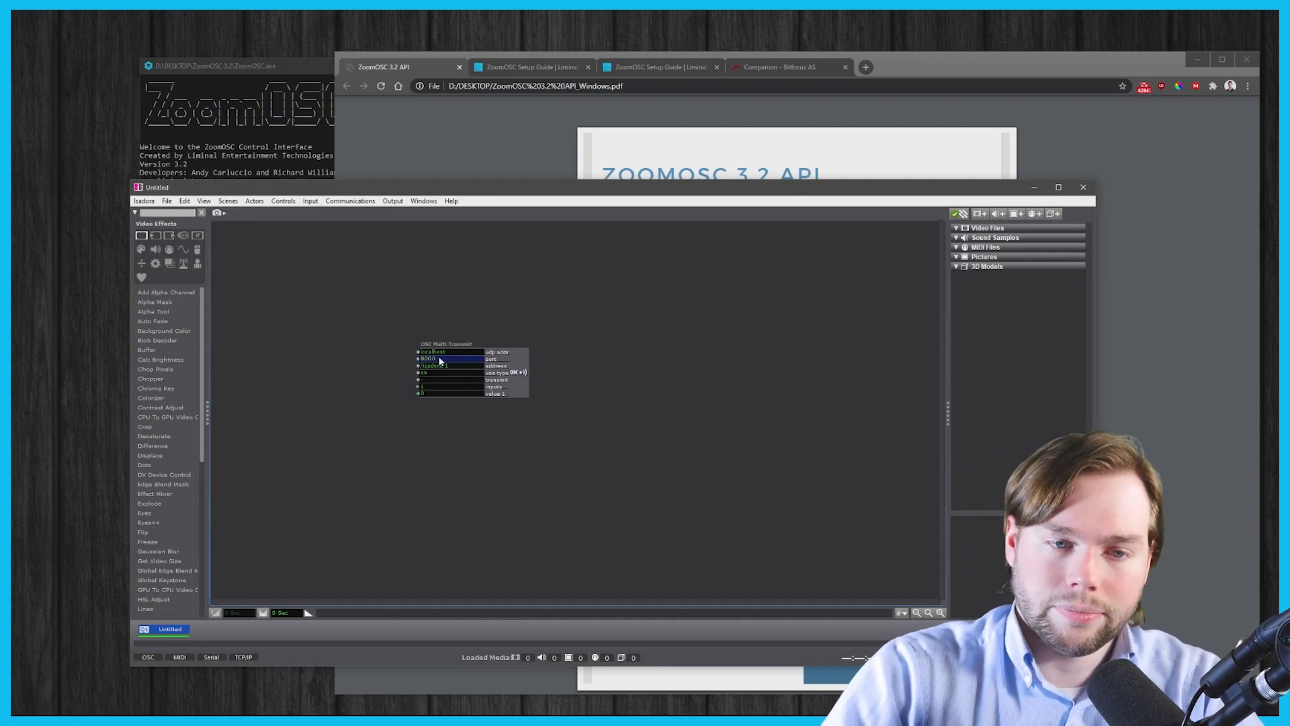
- Commit port 8000 and replace the actor's /isadora/1 address with /zoom/update
{"action": "left_click", "coordinate": [485, 436]}
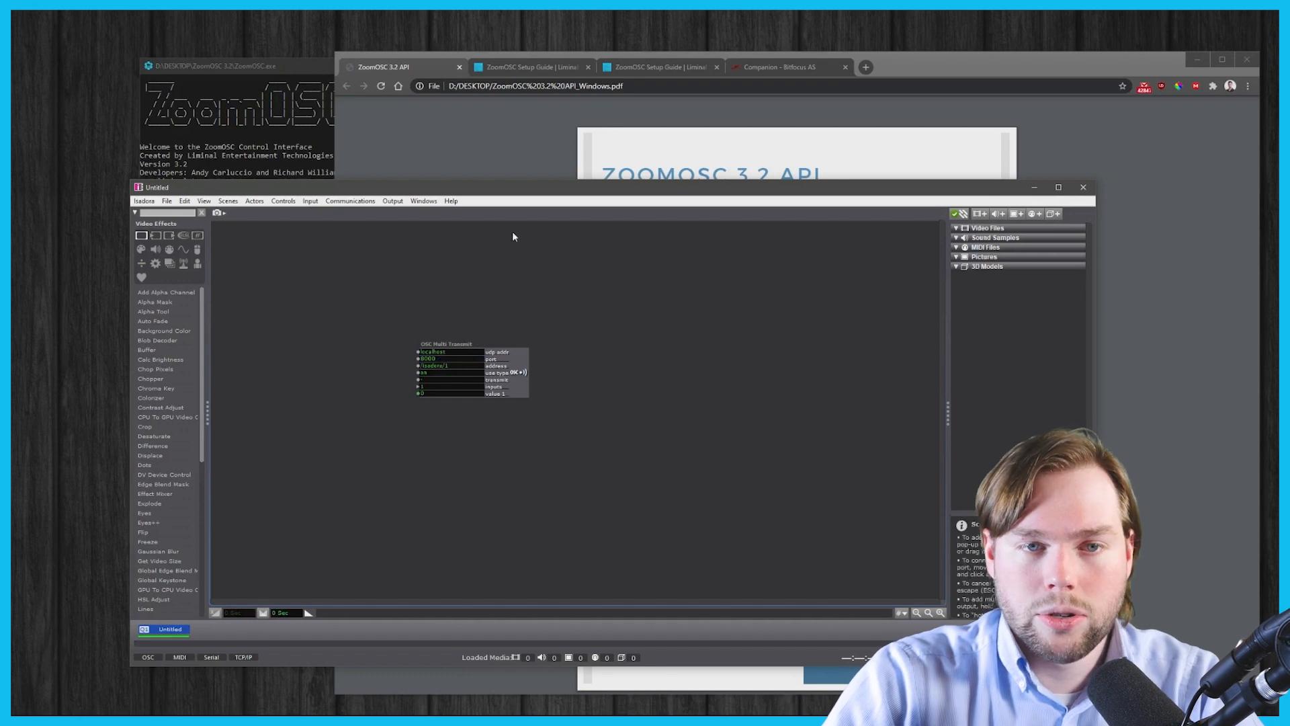
{"action": "left_click_drag", "start_coordinate": [530, 192], "coordinate": [532, 126]}
{"action": "left_click", "coordinate": [451, 298]}
{"action": "key", "text": "ctrl+a"}
{"action": "key", "text": "BackSpace"}
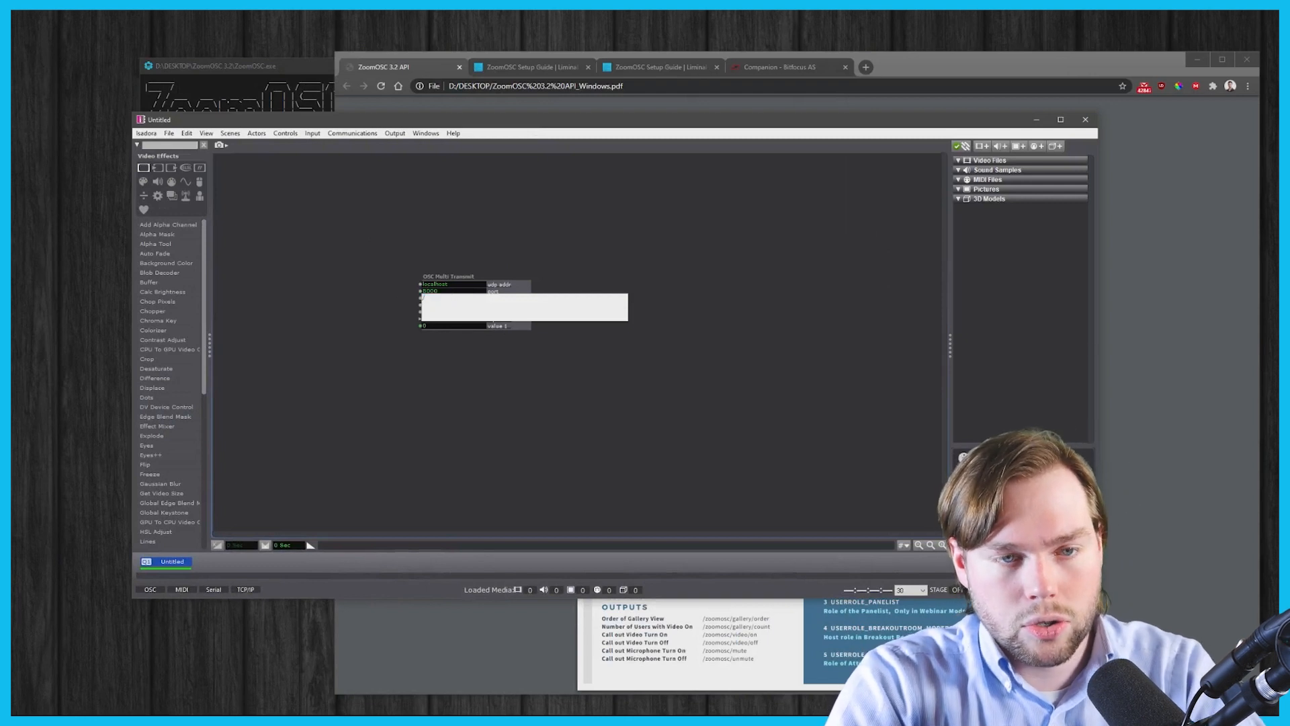
{"action": "type", "text": "/zoom/upda"}
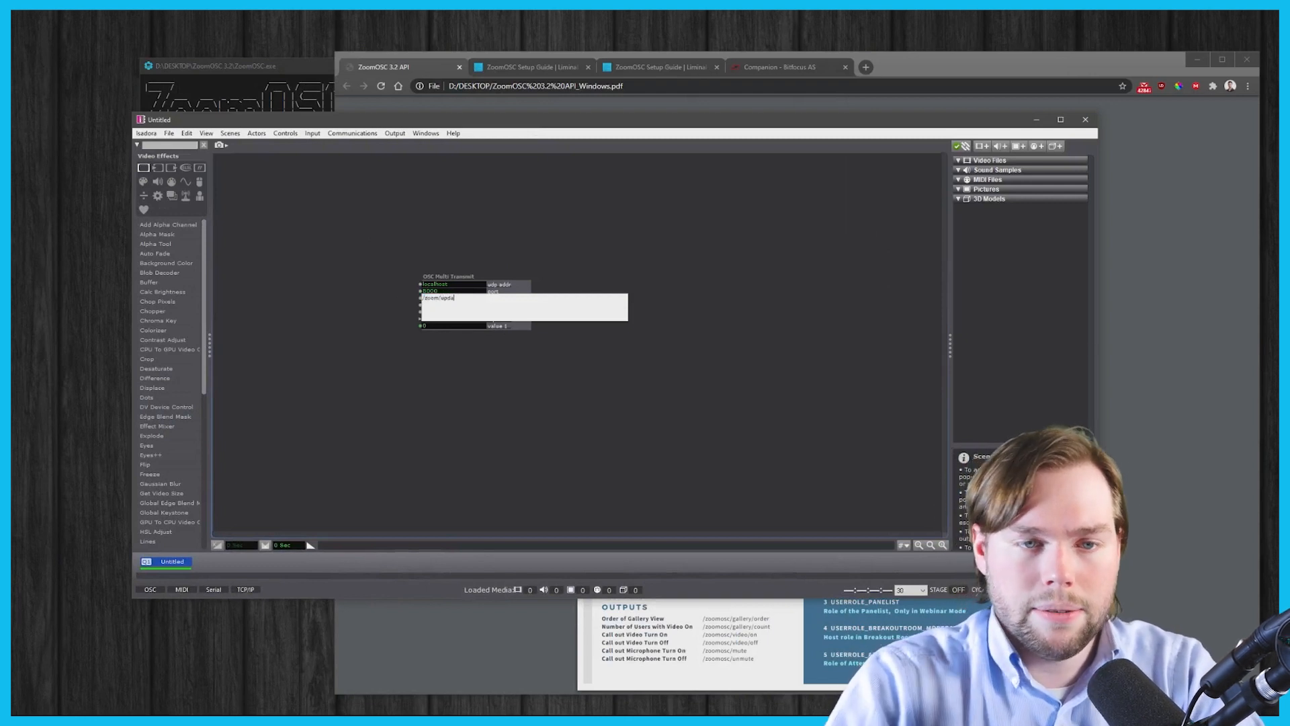
{"action": "type", "text": "te"}
- Commit the /zoom/update address and rearrange the actor, patch window and ZoomOSC console
{"action": "left_click", "coordinate": [437, 468]}
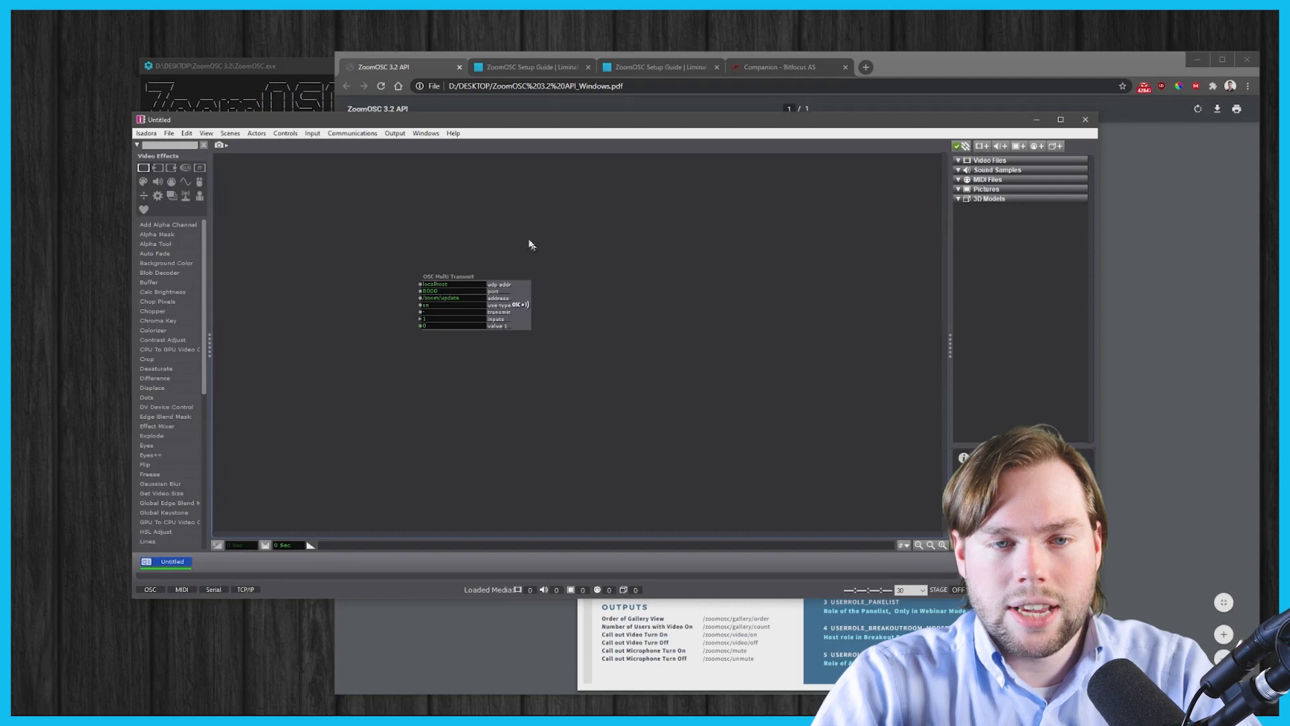
{"action": "left_click_drag", "start_coordinate": [517, 289], "coordinate": [607, 282]}
{"action": "left_click_drag", "start_coordinate": [630, 123], "coordinate": [694, 185]}
{"action": "left_click_drag", "start_coordinate": [244, 70], "coordinate": [152, 42]}
{"action": "left_click", "coordinate": [902, 394]}
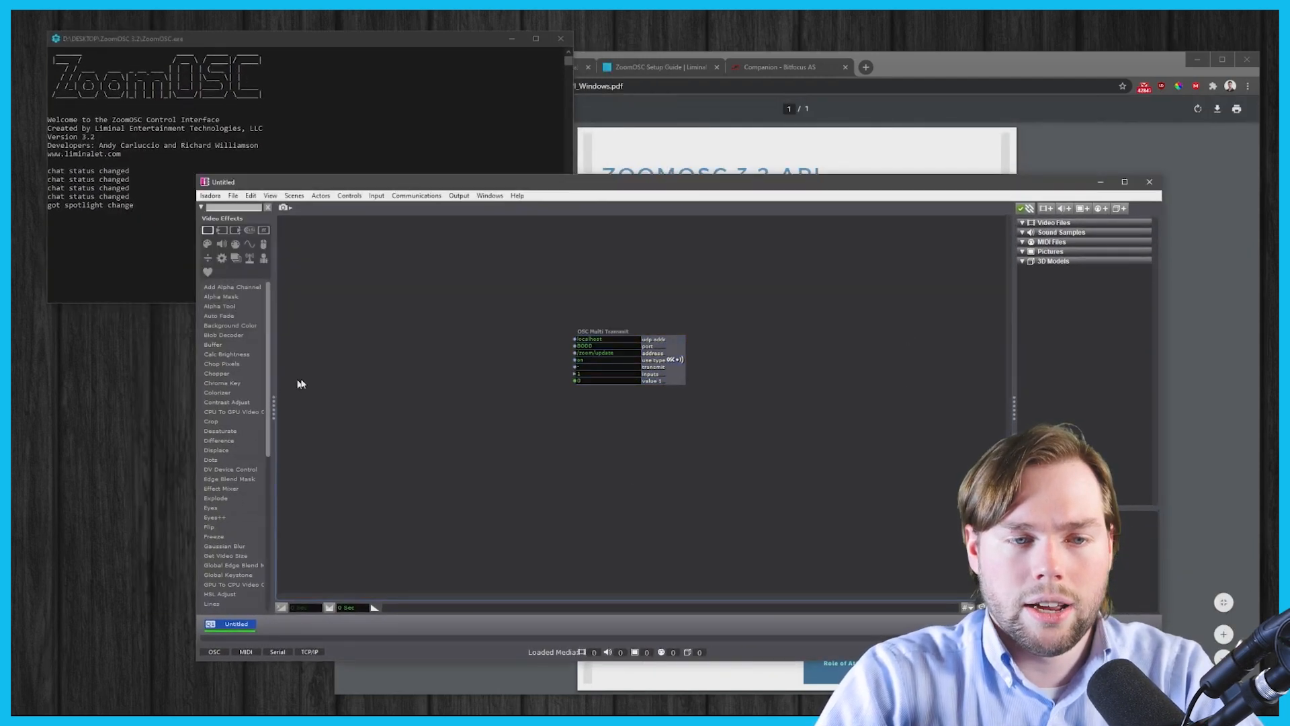
- Add a Keyboard Watcher wired to the transmit trigger, press 'a', and confirm ZoomOSC's update output
{"action": "double_click", "coordinate": [330, 383]}
{"action": "type", "text": "keyboard"}
{"action": "key", "text": "Return"}
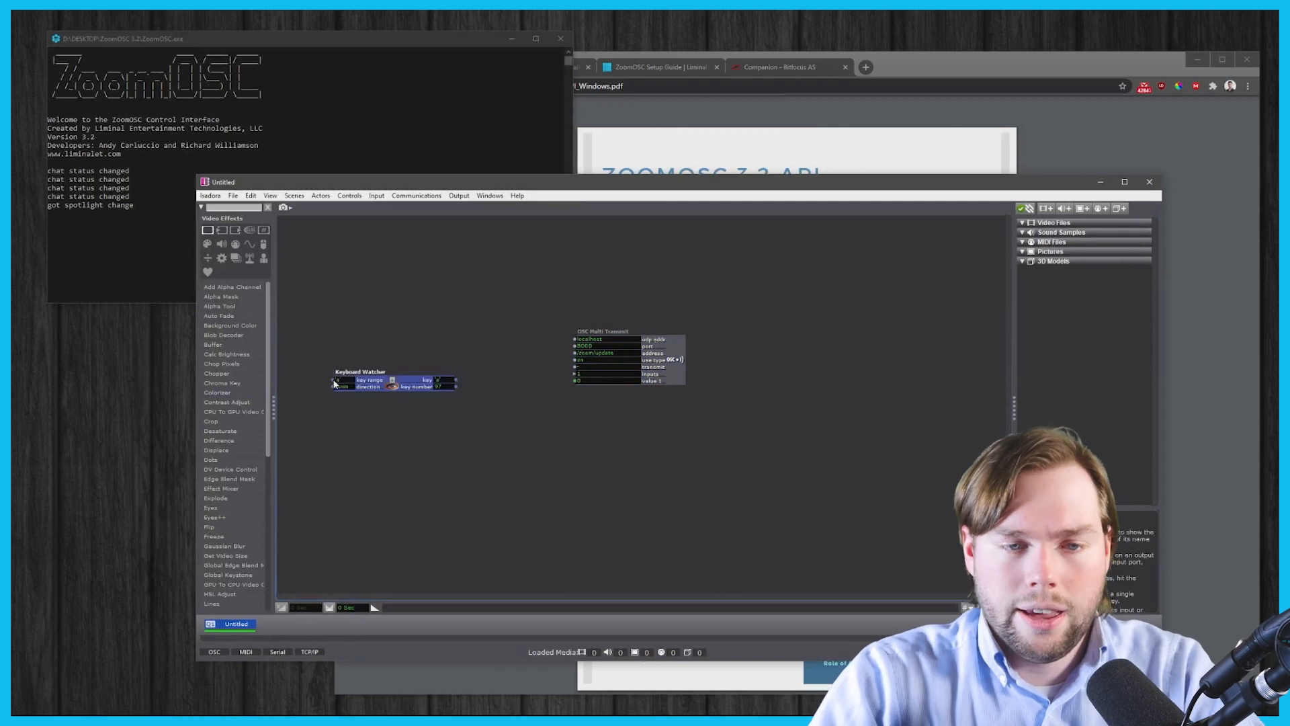
{"action": "left_click_drag", "start_coordinate": [457, 380], "coordinate": [575, 369]}
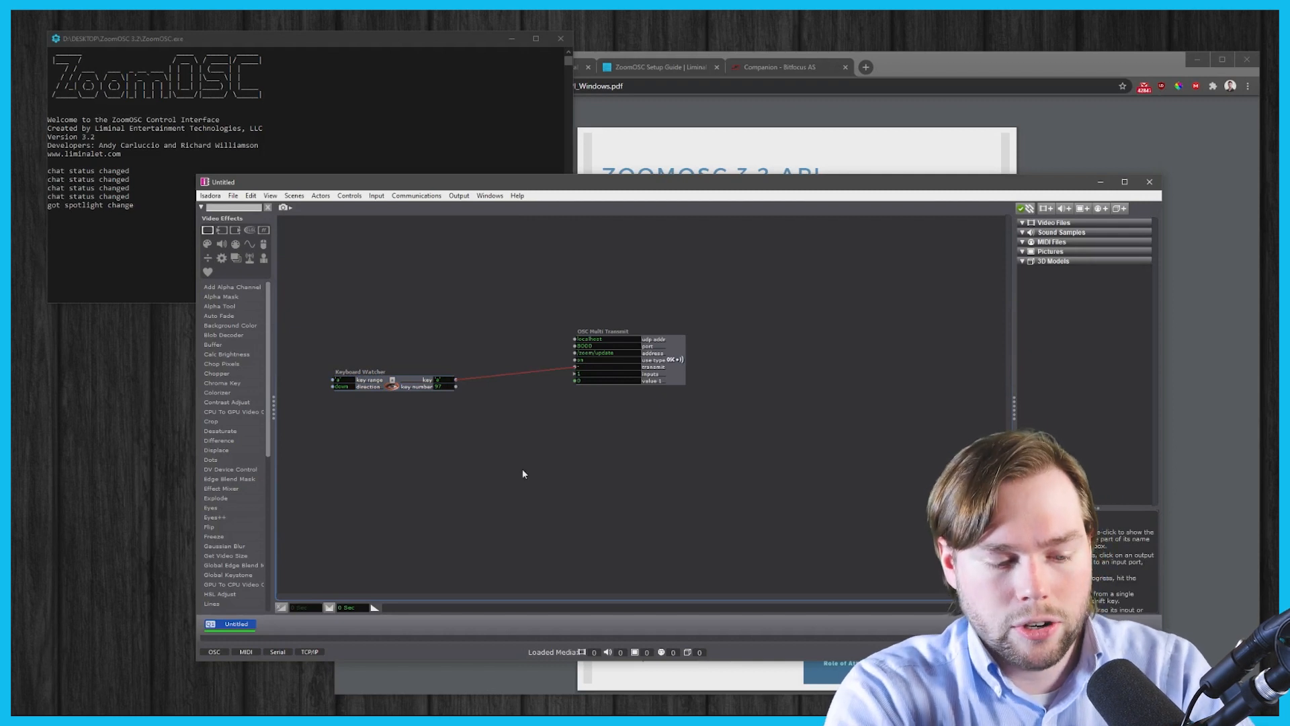
{"action": "key", "text": "a"}
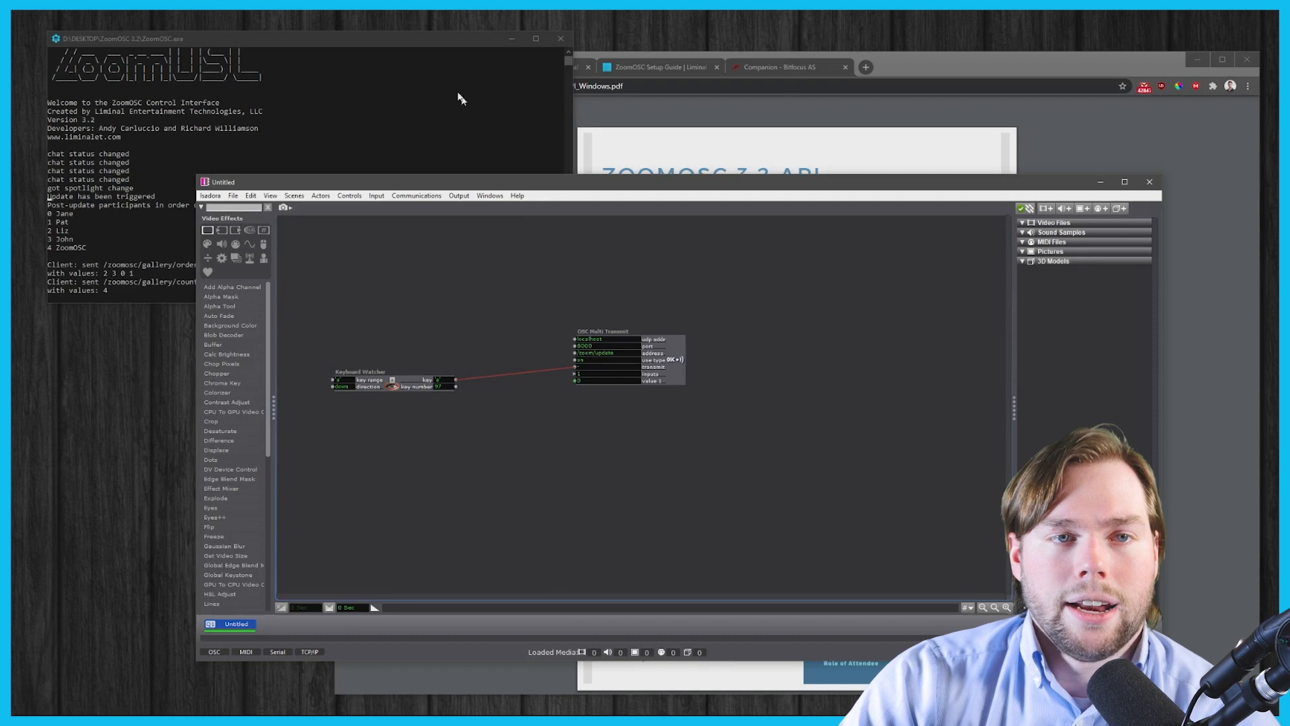
{"action": "left_click", "coordinate": [393, 48]}
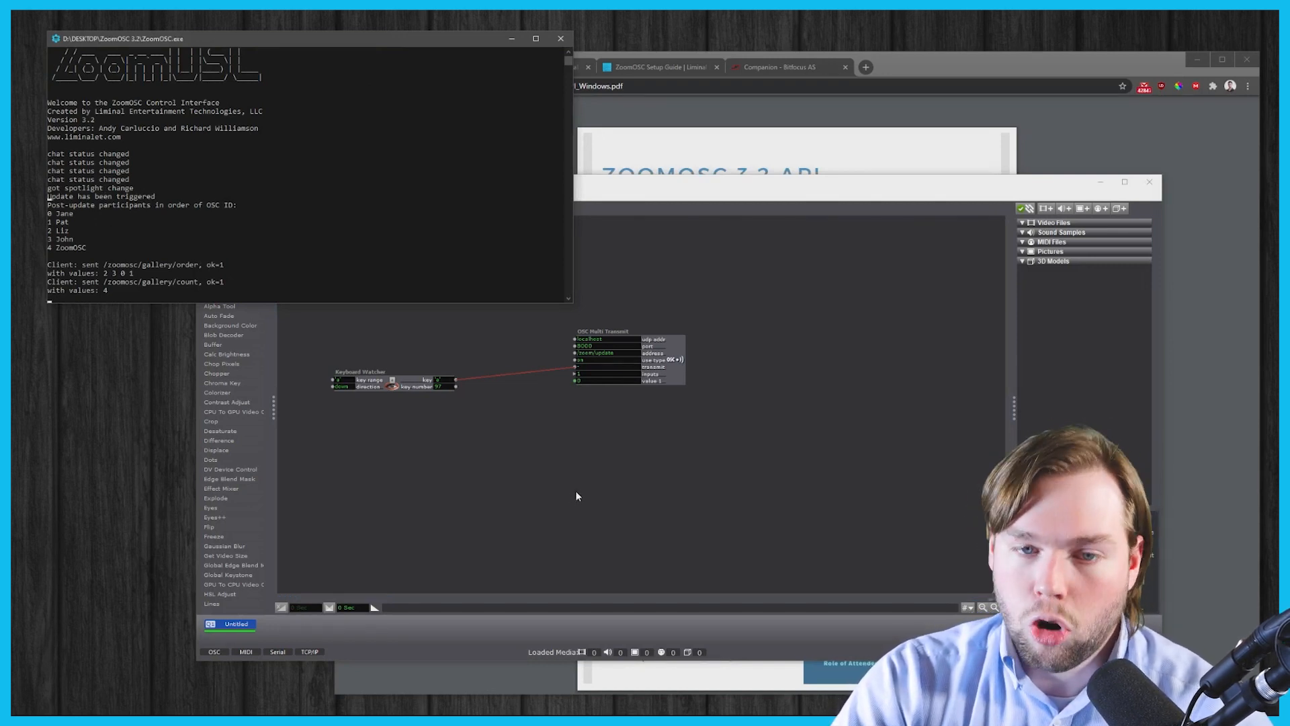
{"action": "left_click", "coordinate": [586, 544]}
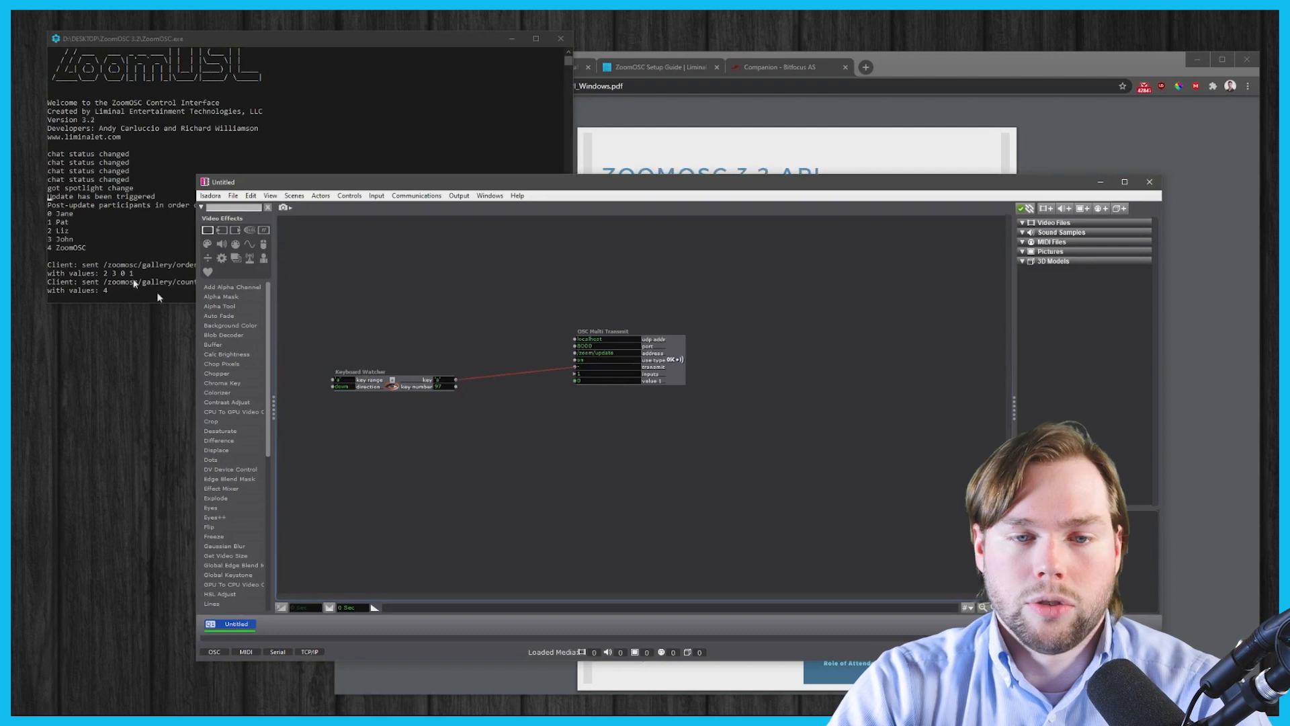
{"action": "left_click_drag", "start_coordinate": [405, 381], "coordinate": [415, 359]}
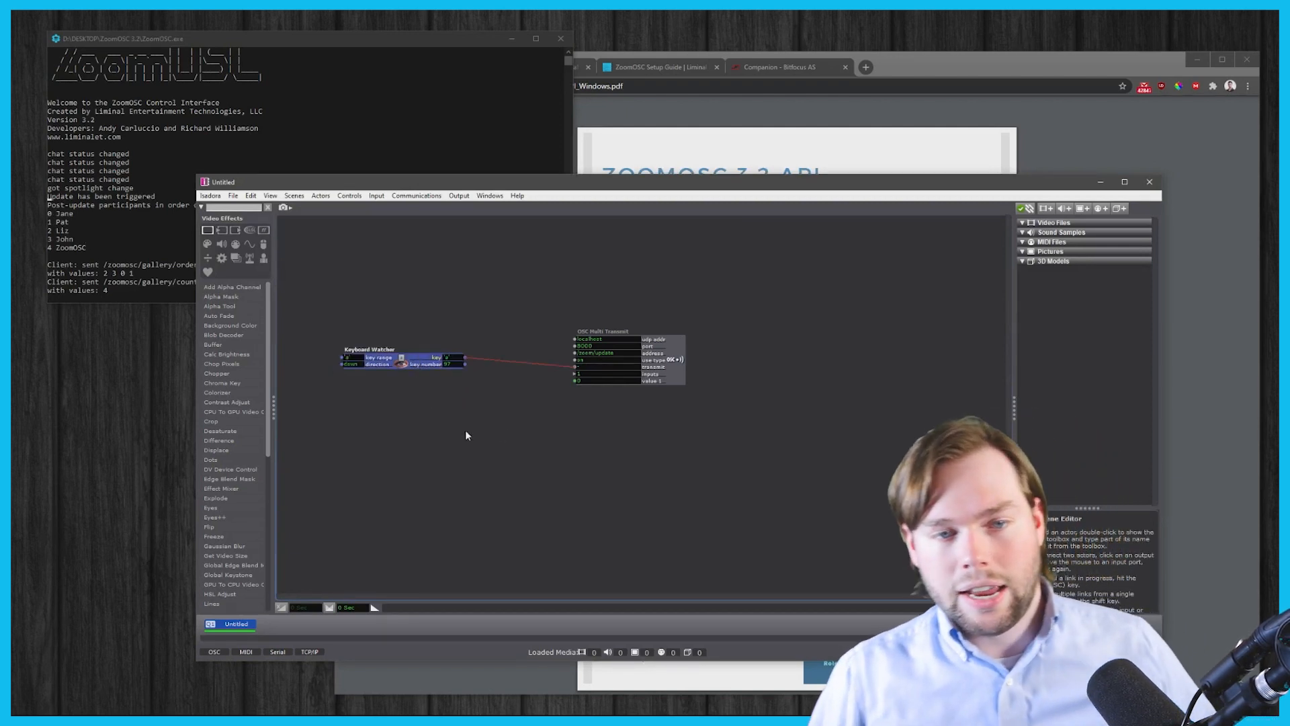
- Duplicate the OSC Multi Transmit actor, set it to /zoom/pin2 with value 1 of 3, and transmit
{"action": "left_click", "coordinate": [676, 343]}
{"action": "key", "text": "ctrl+d"}
{"action": "left_click_drag", "start_coordinate": [678, 352], "coordinate": [651, 458]}
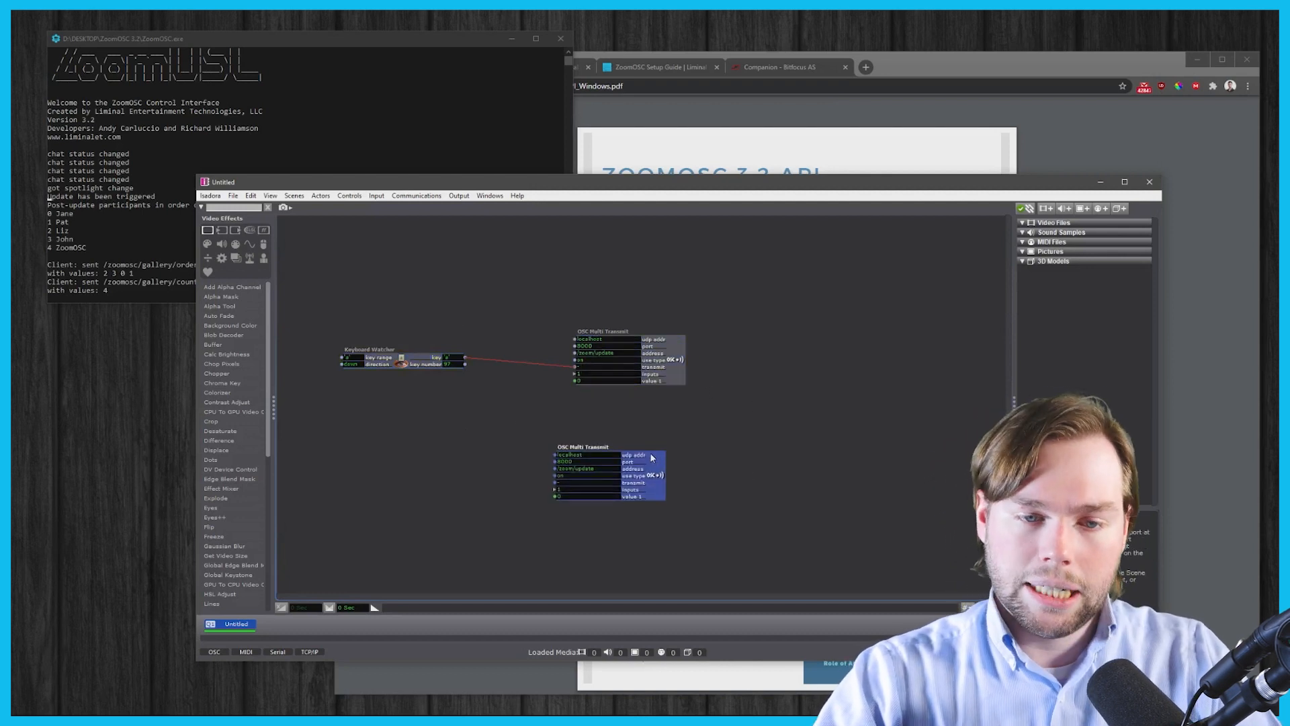
{"action": "double_click", "coordinate": [584, 472]}
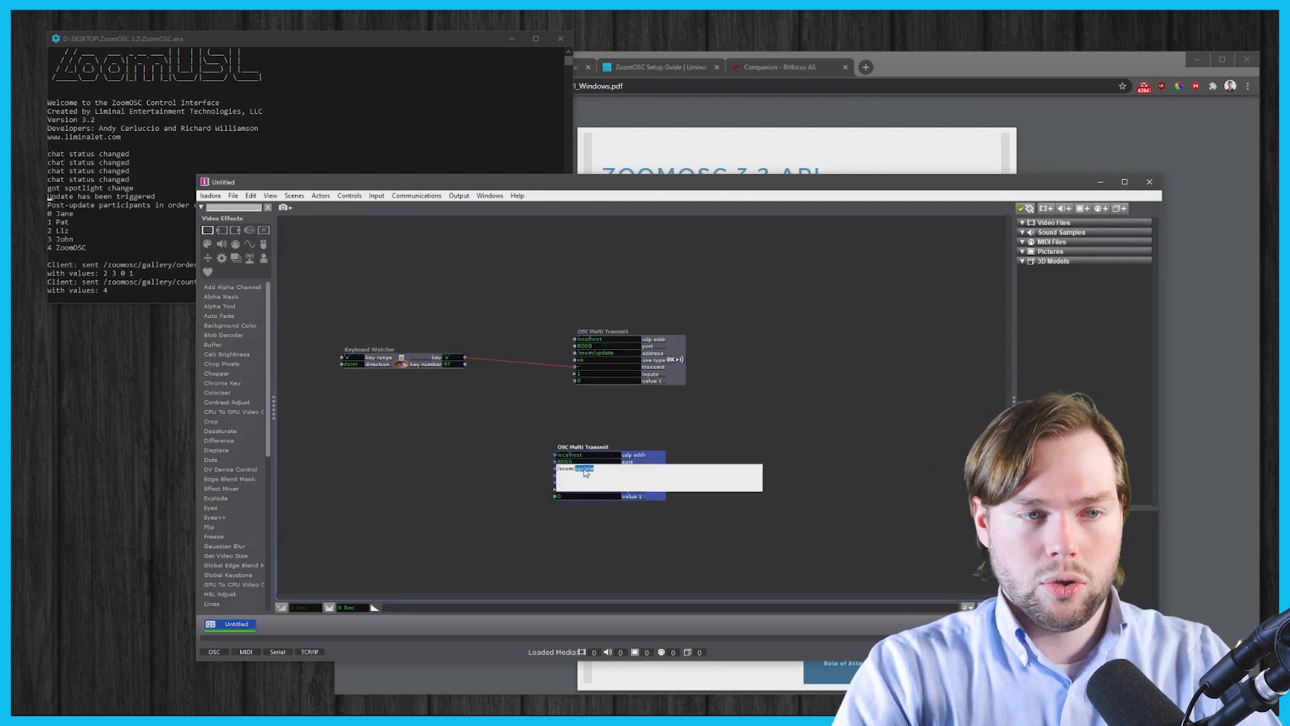
{"action": "type", "text": "pin2"}
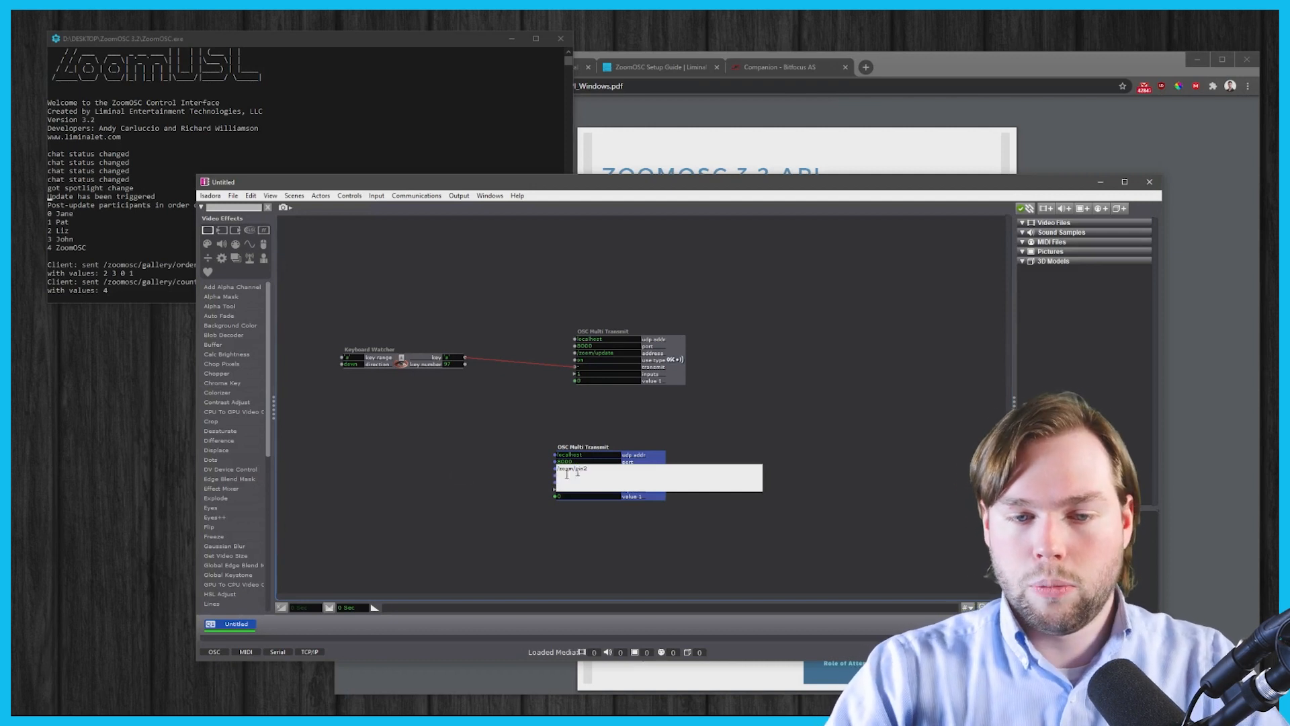
{"action": "left_click", "coordinate": [449, 473]}
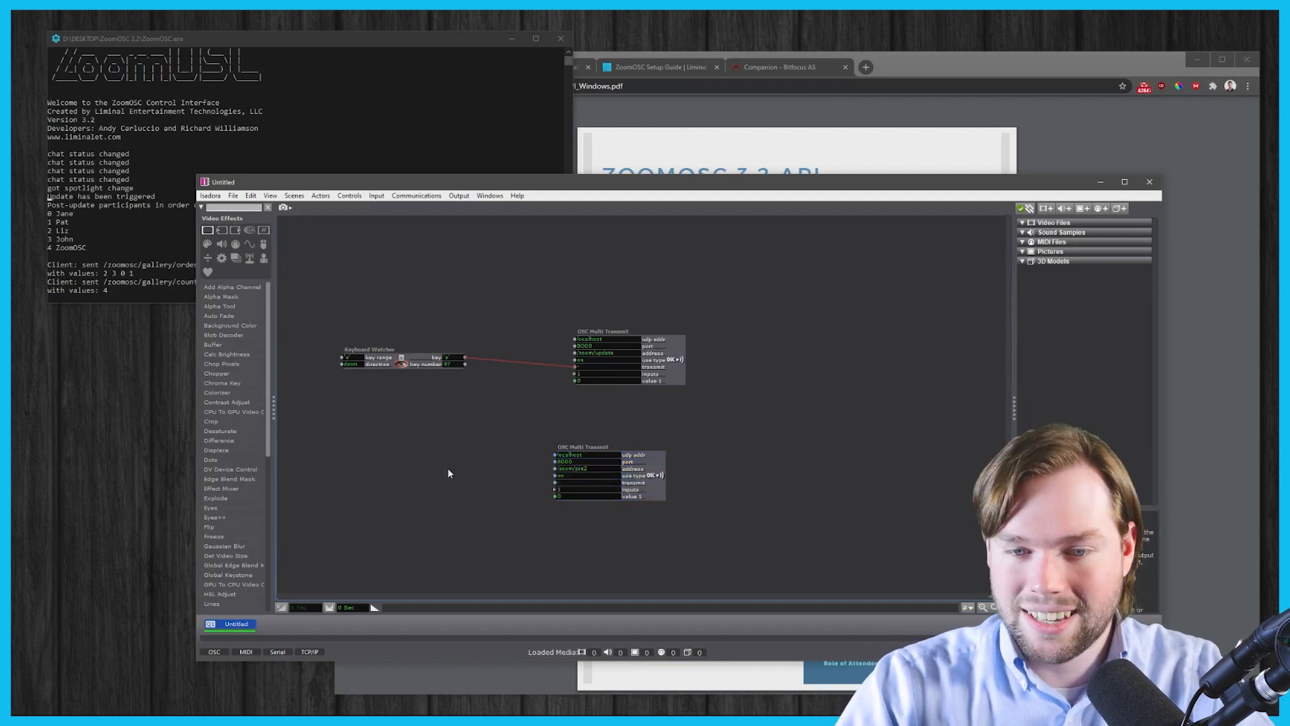
{"action": "left_click", "coordinate": [564, 497]}
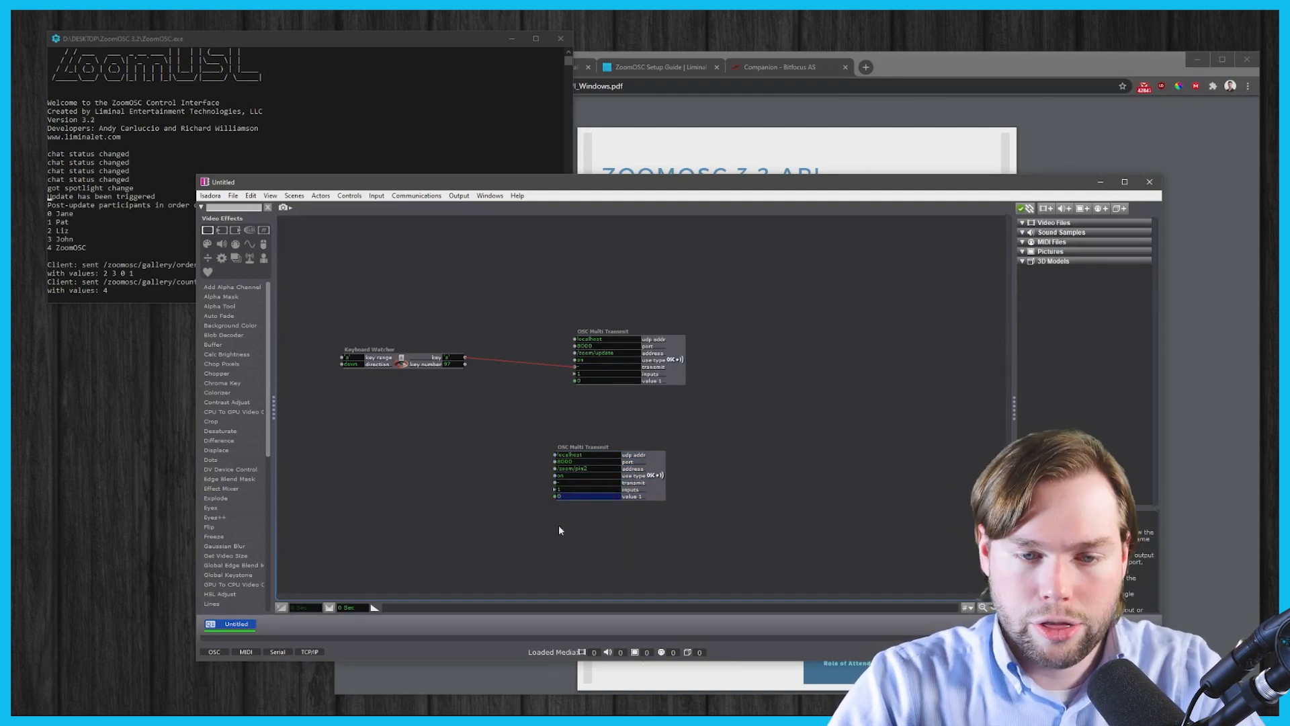
{"action": "type", "text": "3"}
{"action": "key", "text": "Return"}
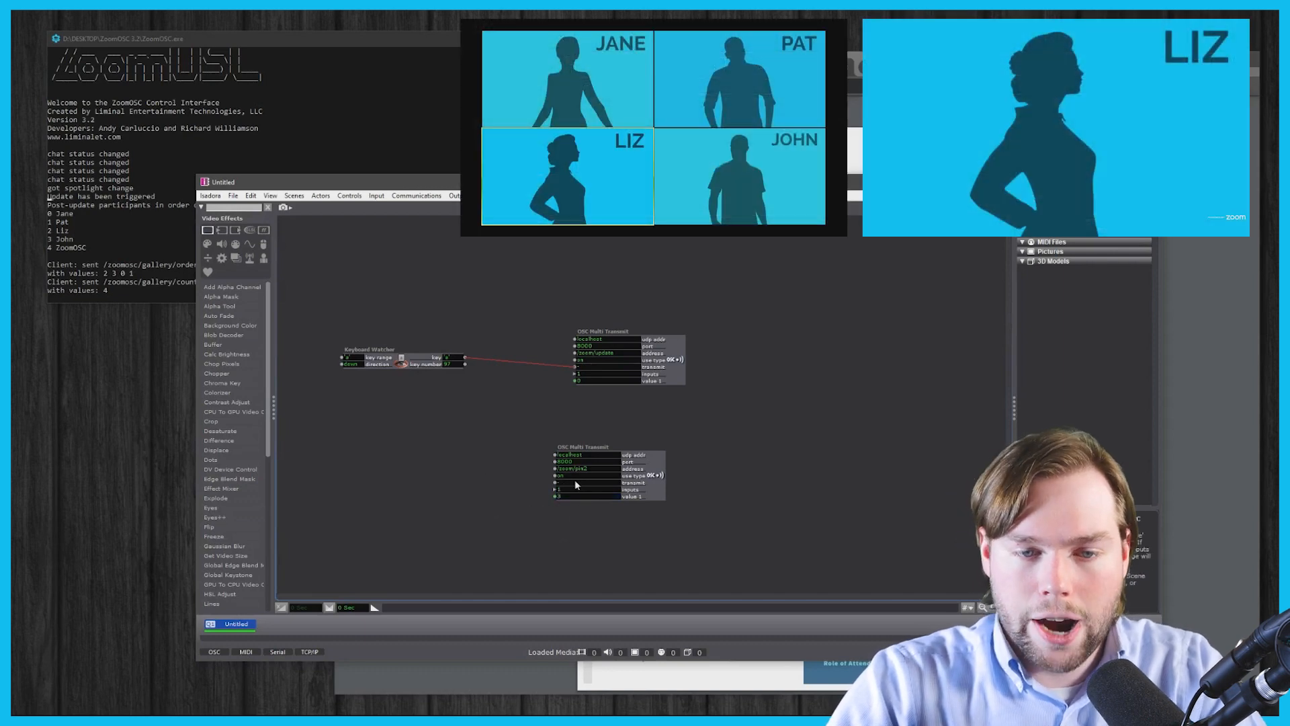
{"action": "left_click", "coordinate": [563, 484]}
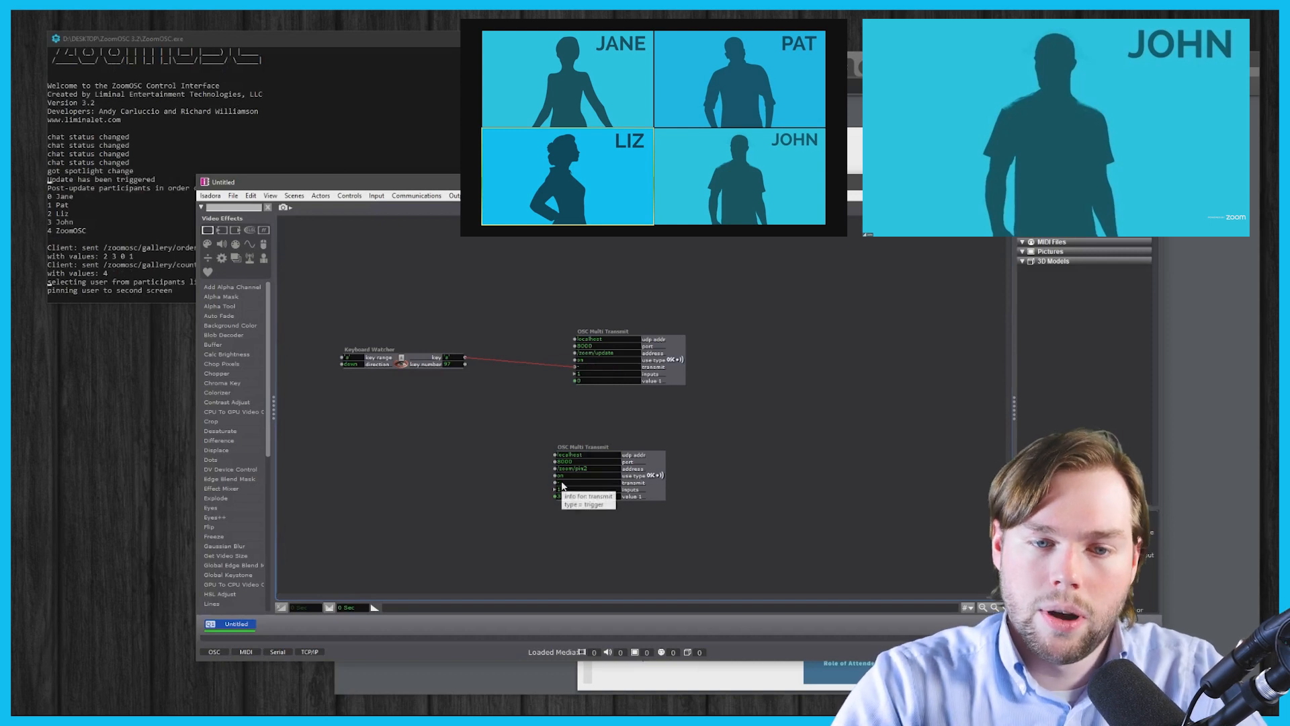
- Change the duplicate's address to /zoom/pin with value 1 set to 2
{"action": "double_click", "coordinate": [588, 469]}
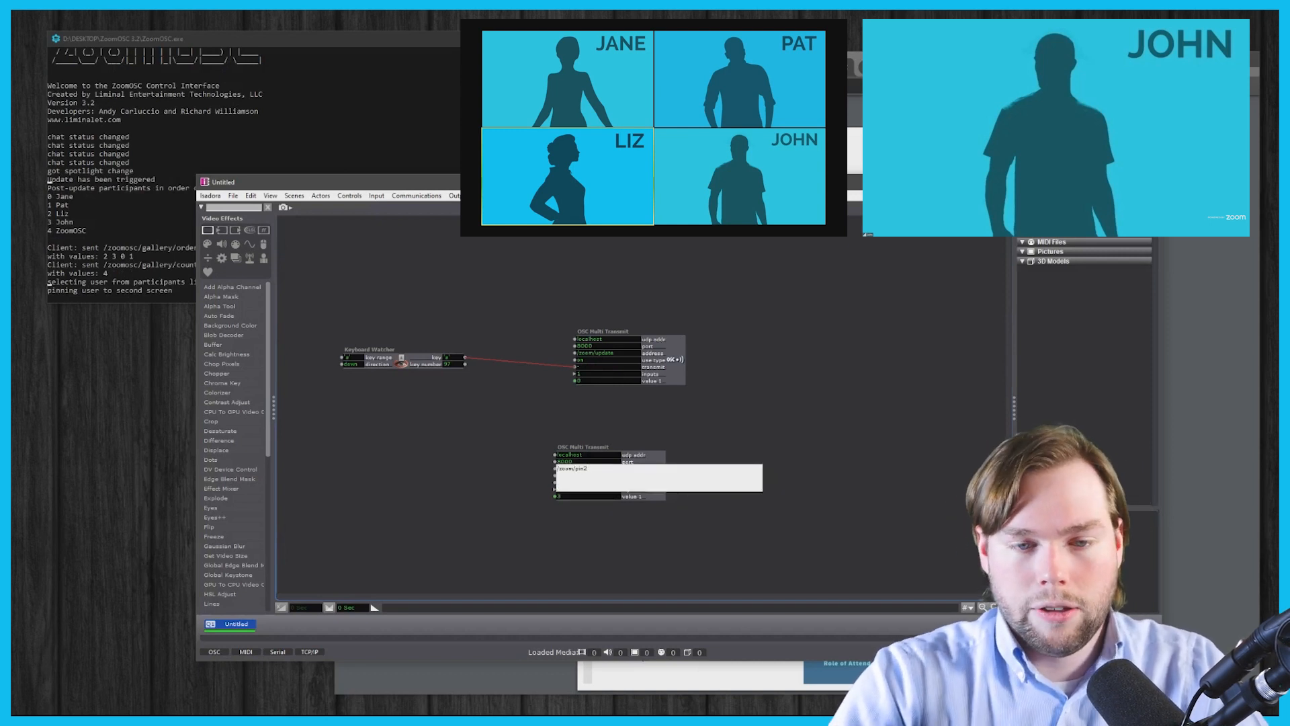
{"action": "key", "text": "Return"}
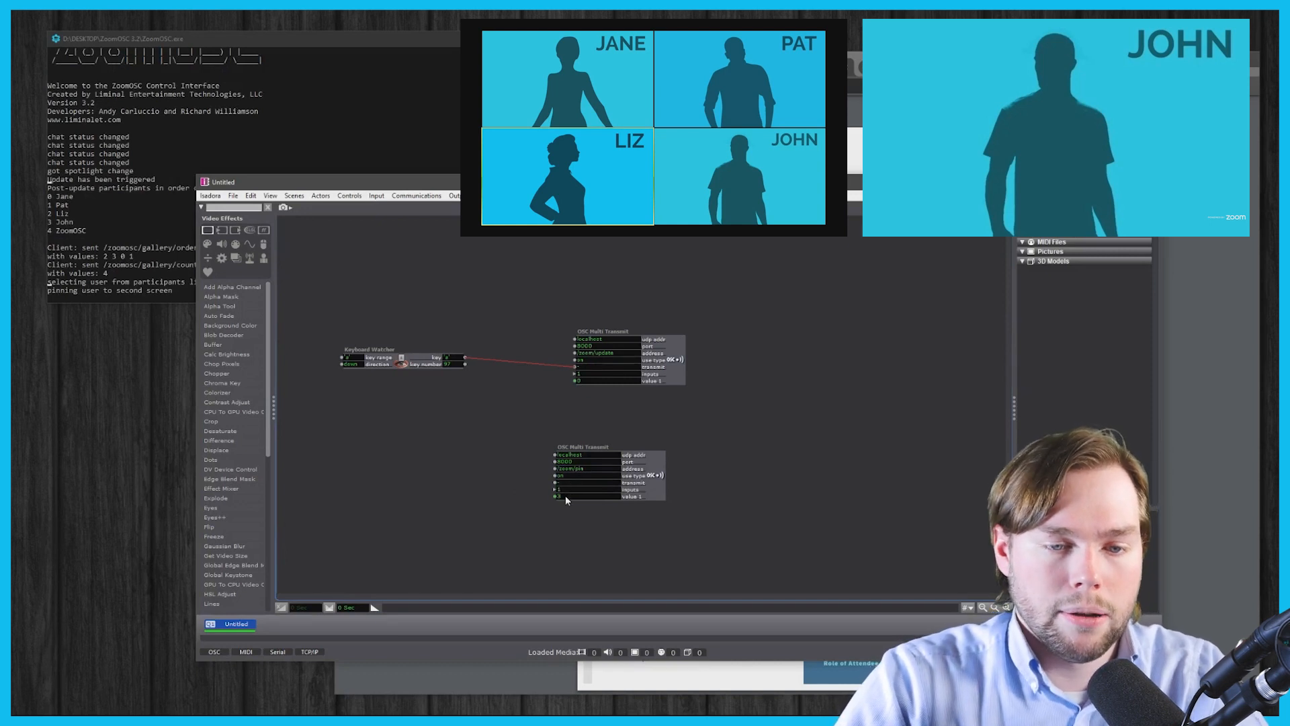
{"action": "left_click", "coordinate": [566, 497]}
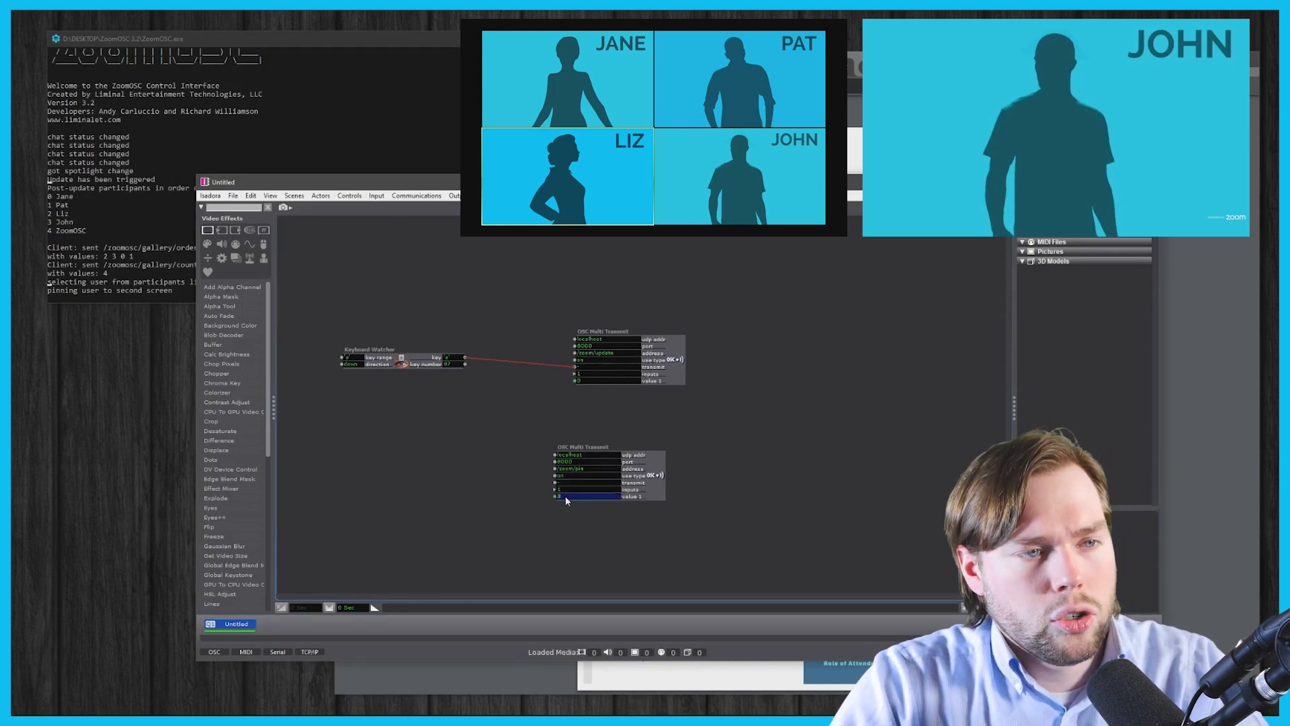
{"action": "type", "text": "2"}
{"action": "key", "text": "Return"}
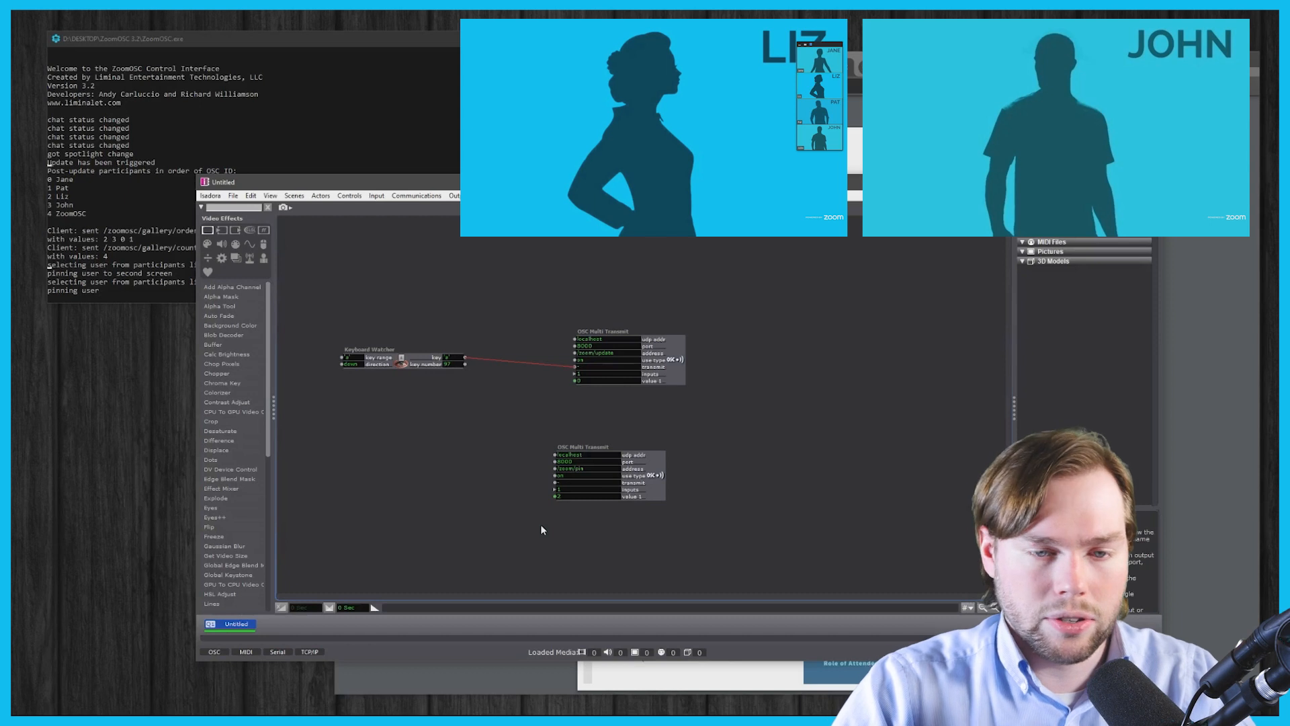
- Set the lower transmitter to /zoom/gallery with value 1 of 1, test-send it, and reposition it
{"action": "double_click", "coordinate": [591, 469]}
{"action": "double_click", "coordinate": [579, 469]}
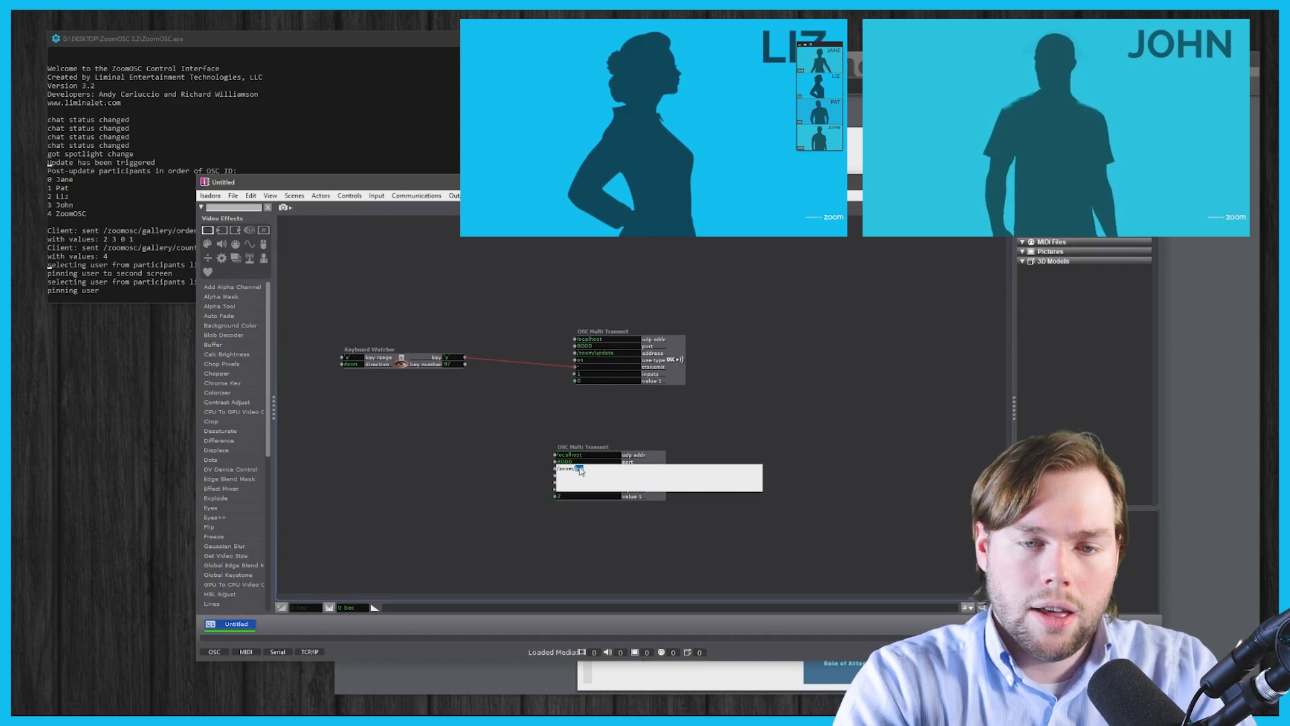
{"action": "type", "text": "gallery"}
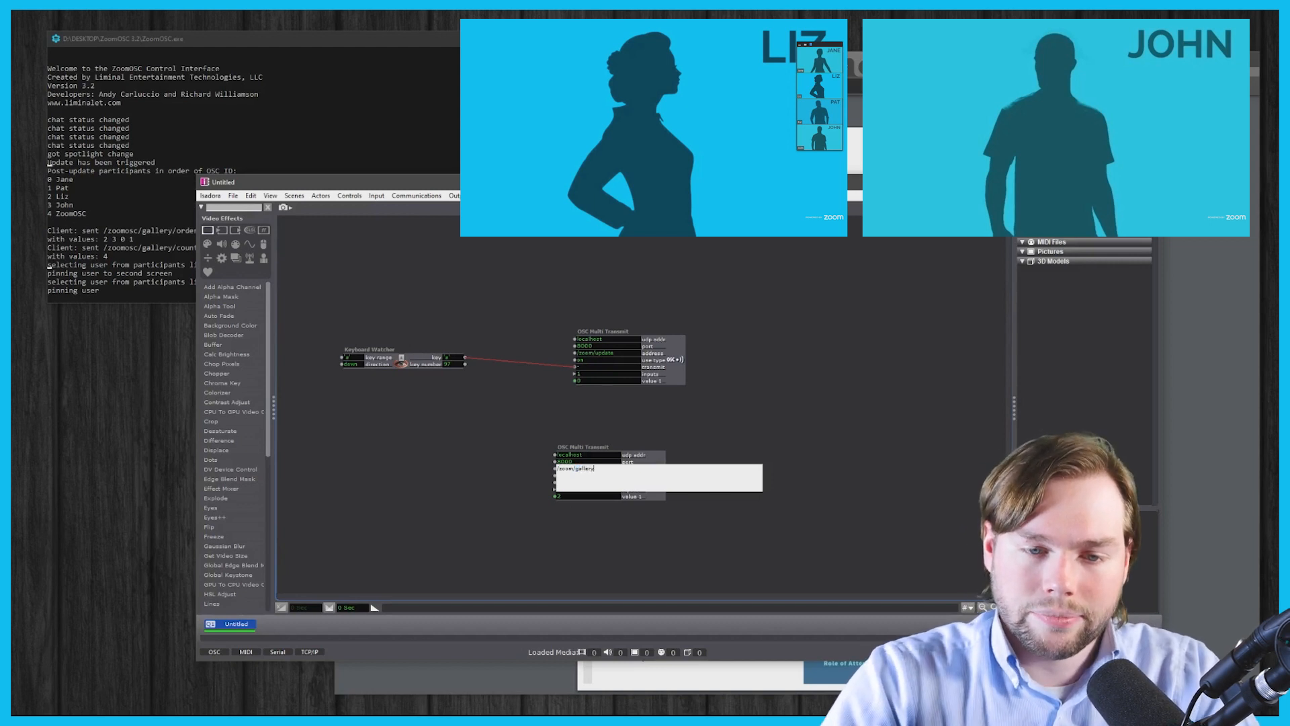
{"action": "key", "text": "Return"}
{"action": "left_click", "coordinate": [565, 497]}
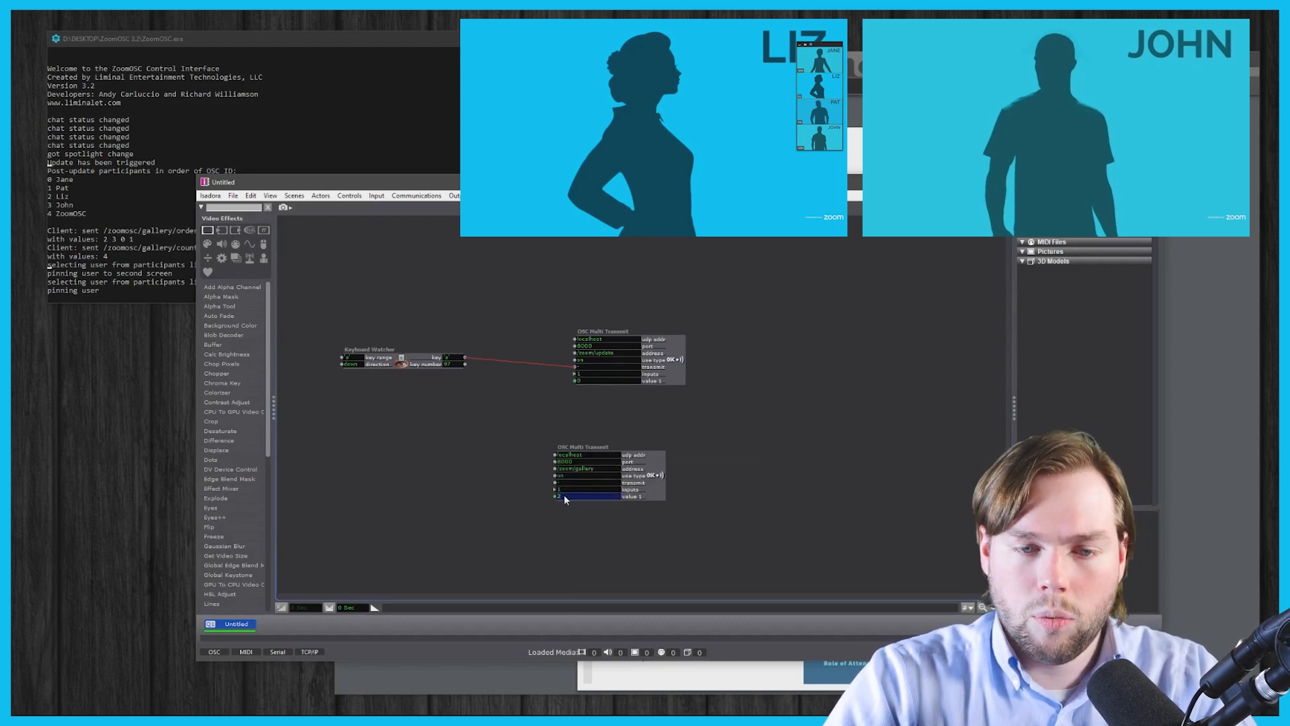
{"action": "type", "text": "1"}
{"action": "key", "text": "Return"}
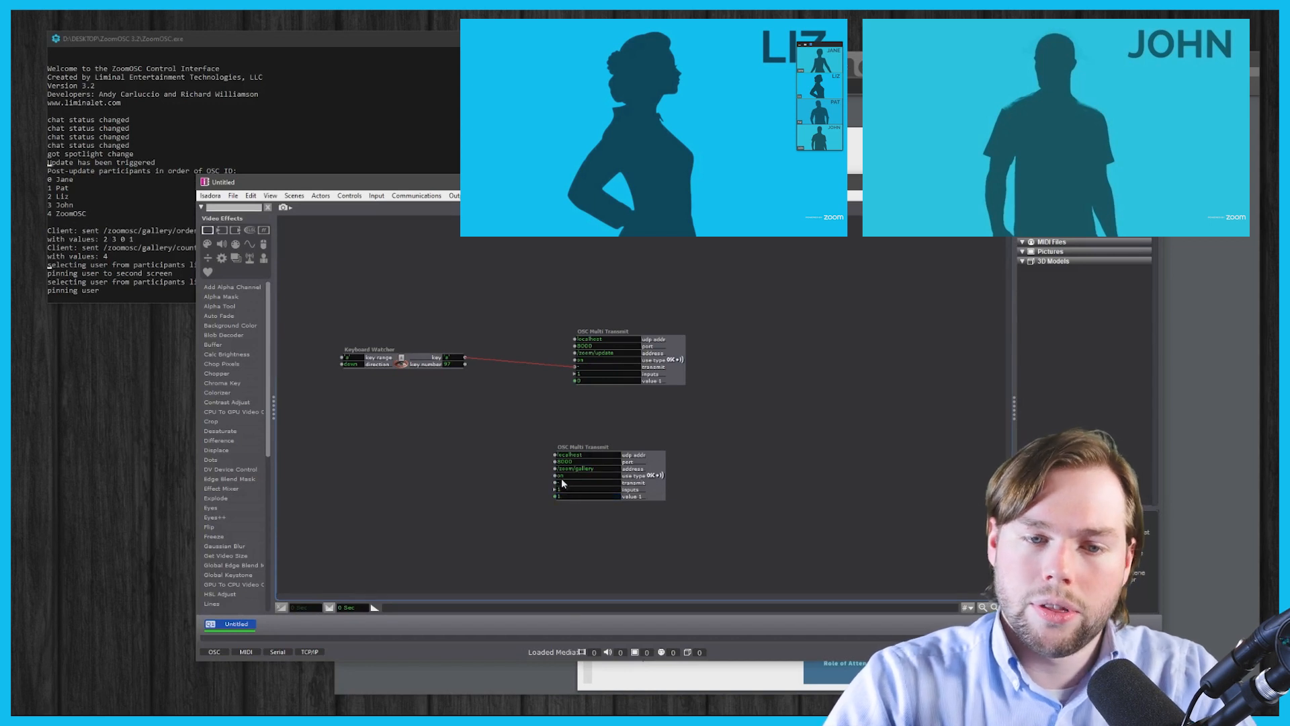
{"action": "left_click", "coordinate": [564, 484]}
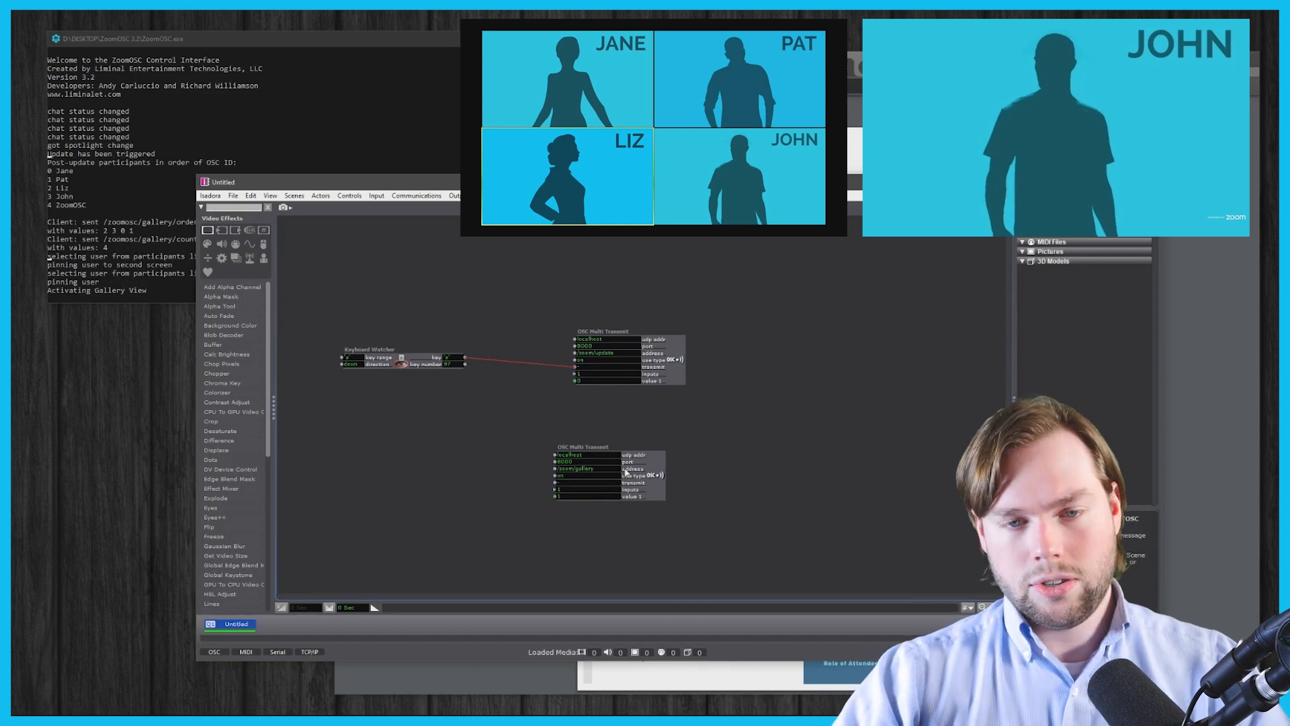
{"action": "left_click_drag", "start_coordinate": [637, 464], "coordinate": [676, 429]}
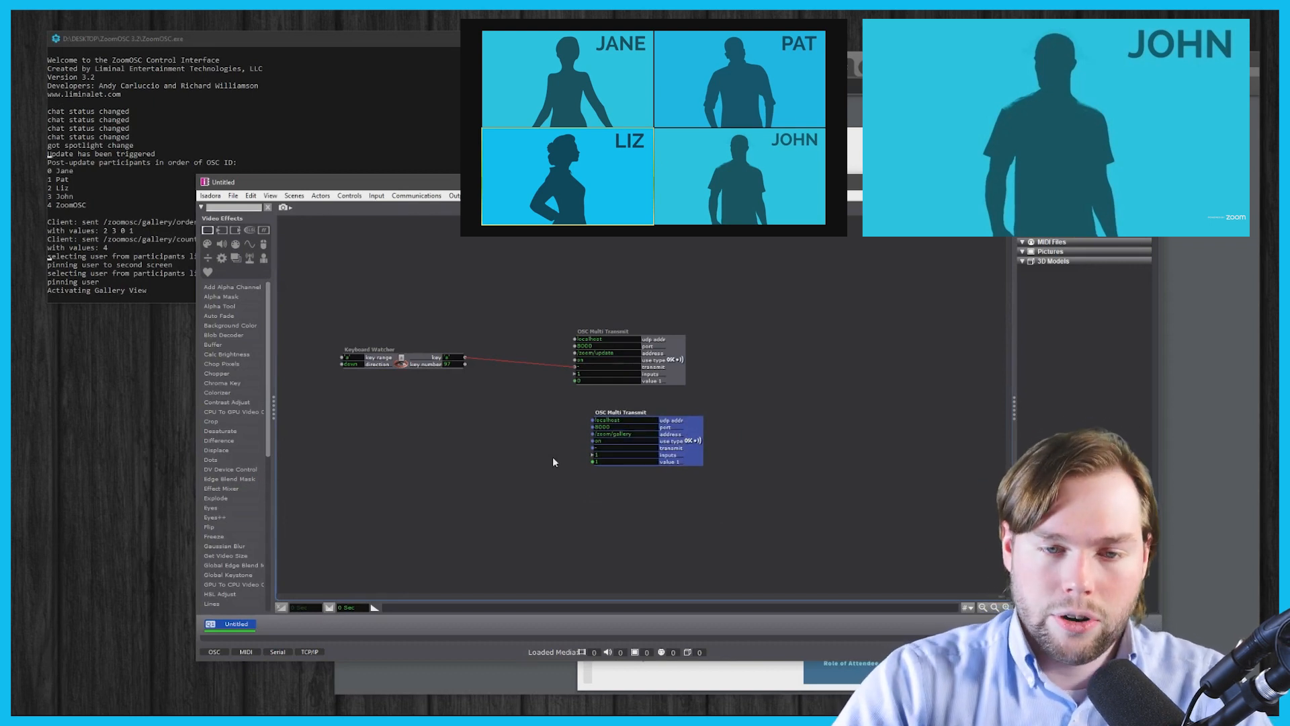
- Add a second Keyboard Watcher actor beside the gallery transmitter
{"action": "left_click_drag", "start_coordinate": [681, 435], "coordinate": [758, 473]}
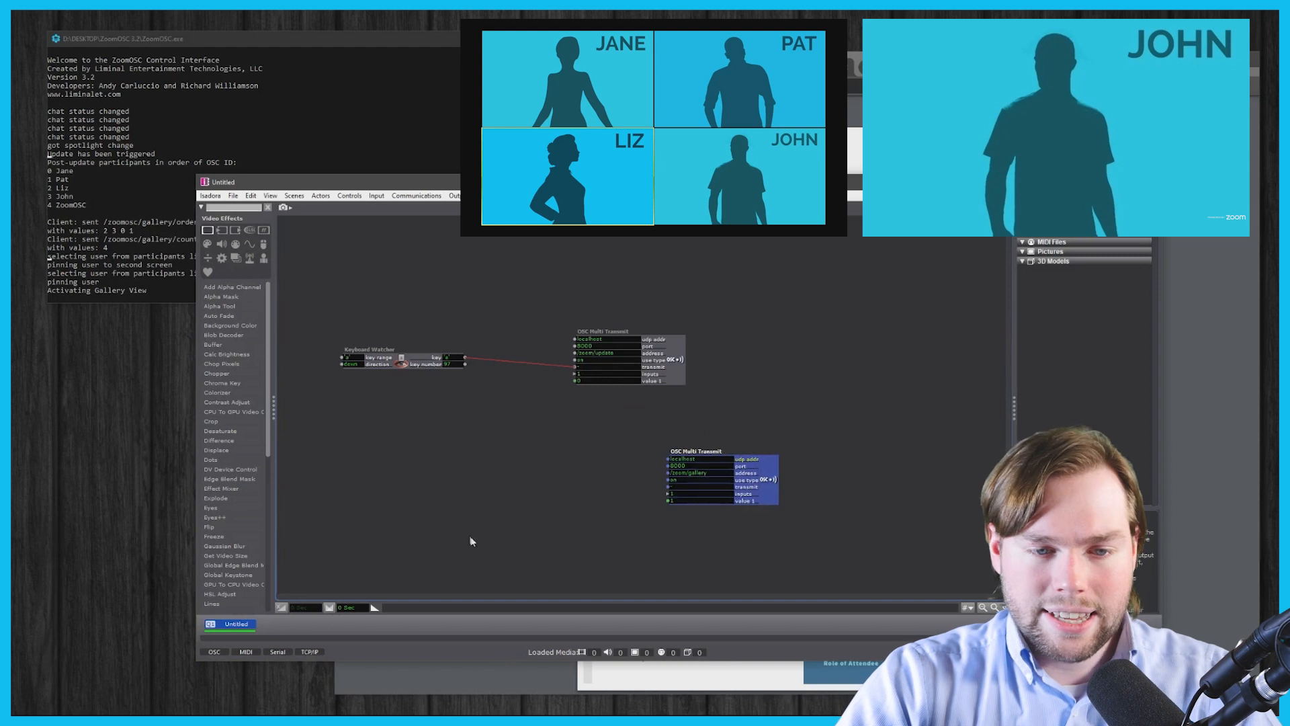
{"action": "double_click", "coordinate": [481, 486]}
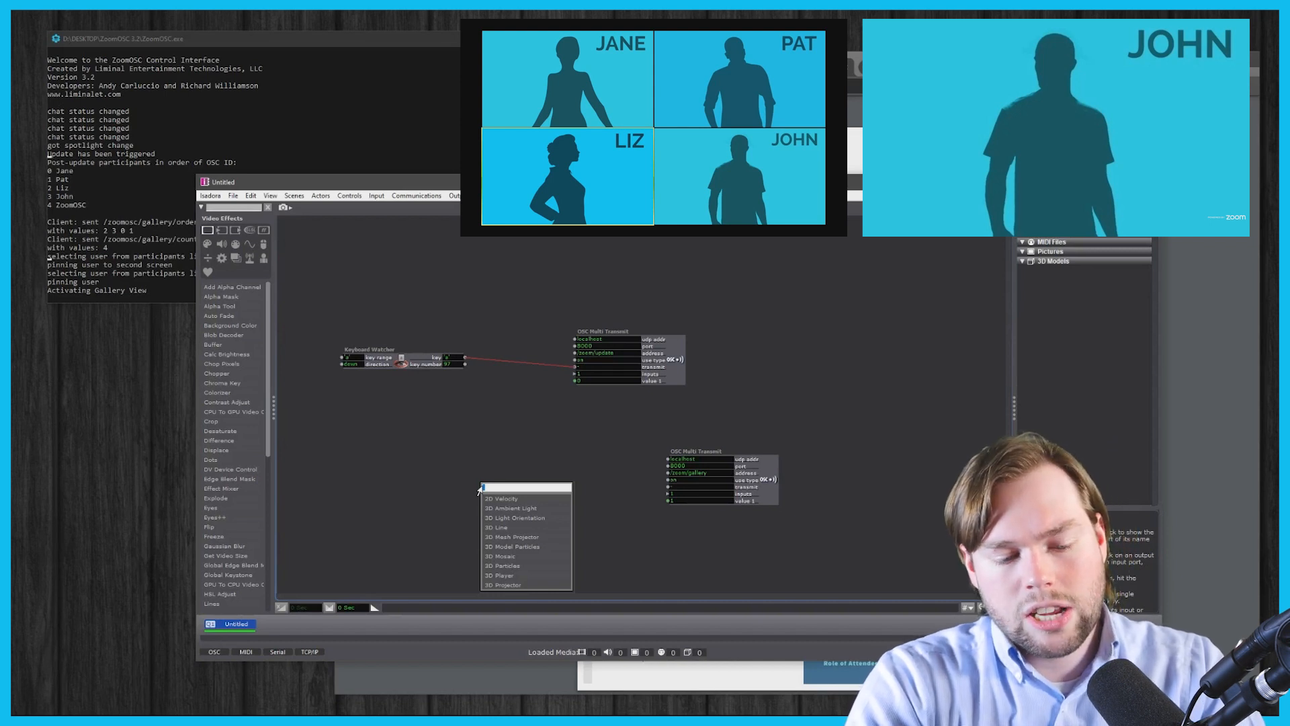
{"action": "type", "text": "keyboard"}
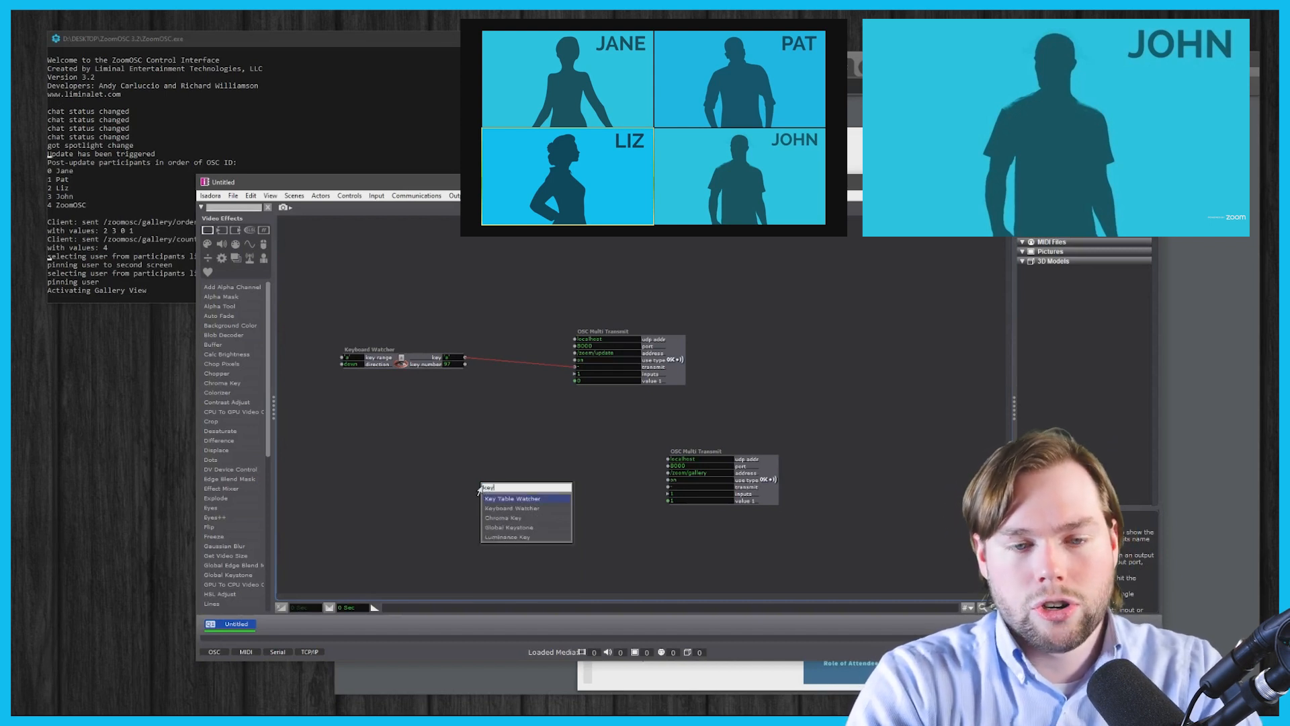
{"action": "key", "text": "Return"}
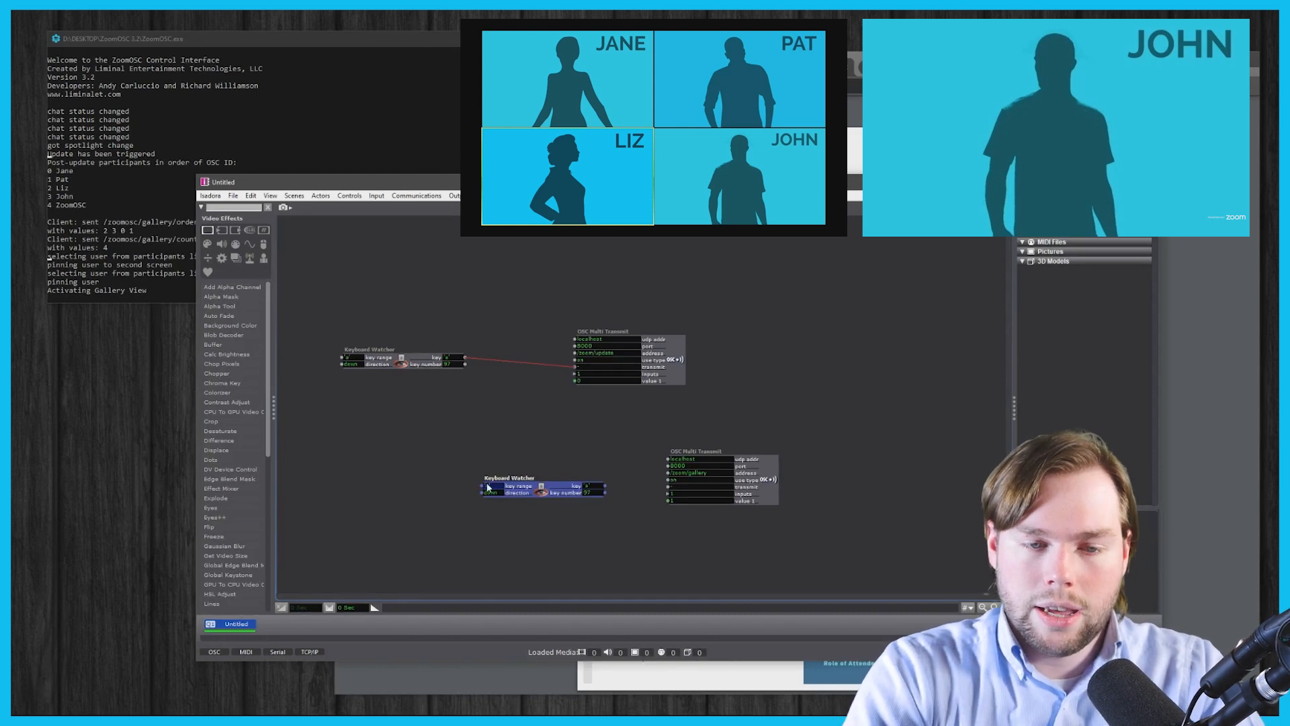
- Add a Trigger Value actor and feed the Keyboard Watcher's key output into its trigger
{"action": "left_click_drag", "start_coordinate": [537, 491], "coordinate": [414, 491]}
{"action": "left_click_drag", "start_coordinate": [774, 480], "coordinate": [783, 466]}
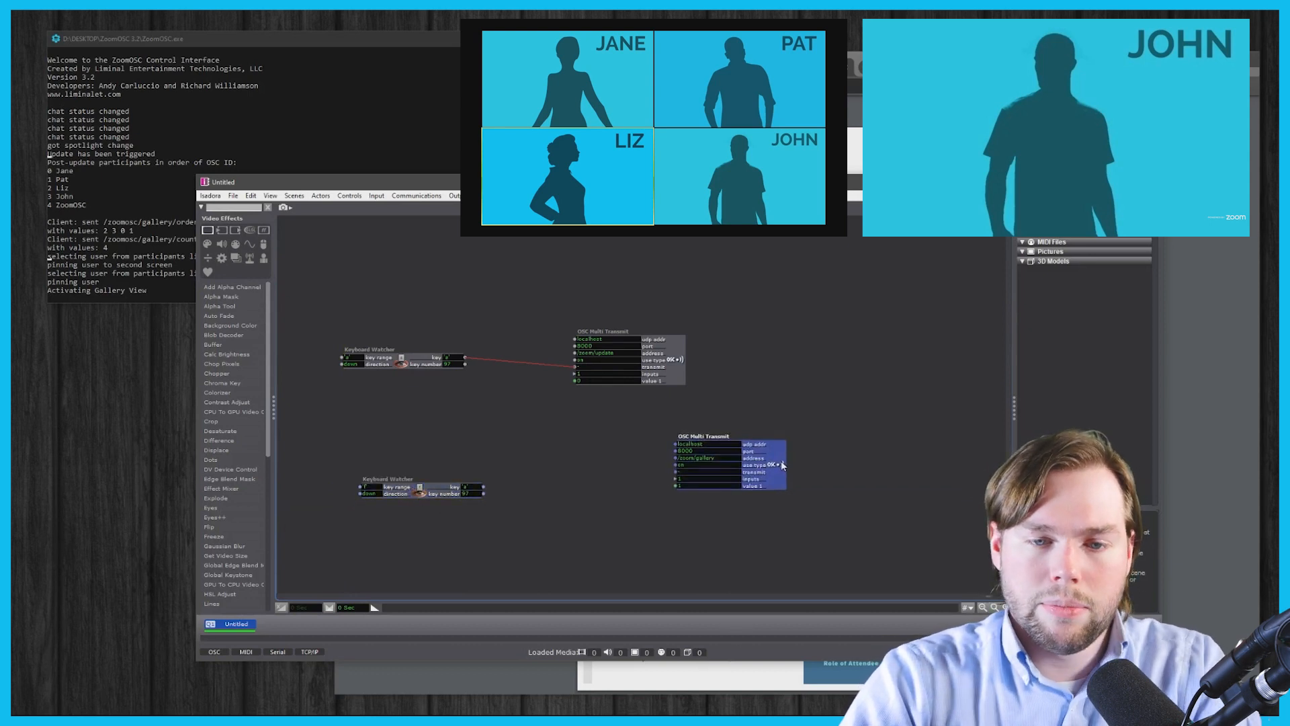
{"action": "double_click", "coordinate": [524, 526]}
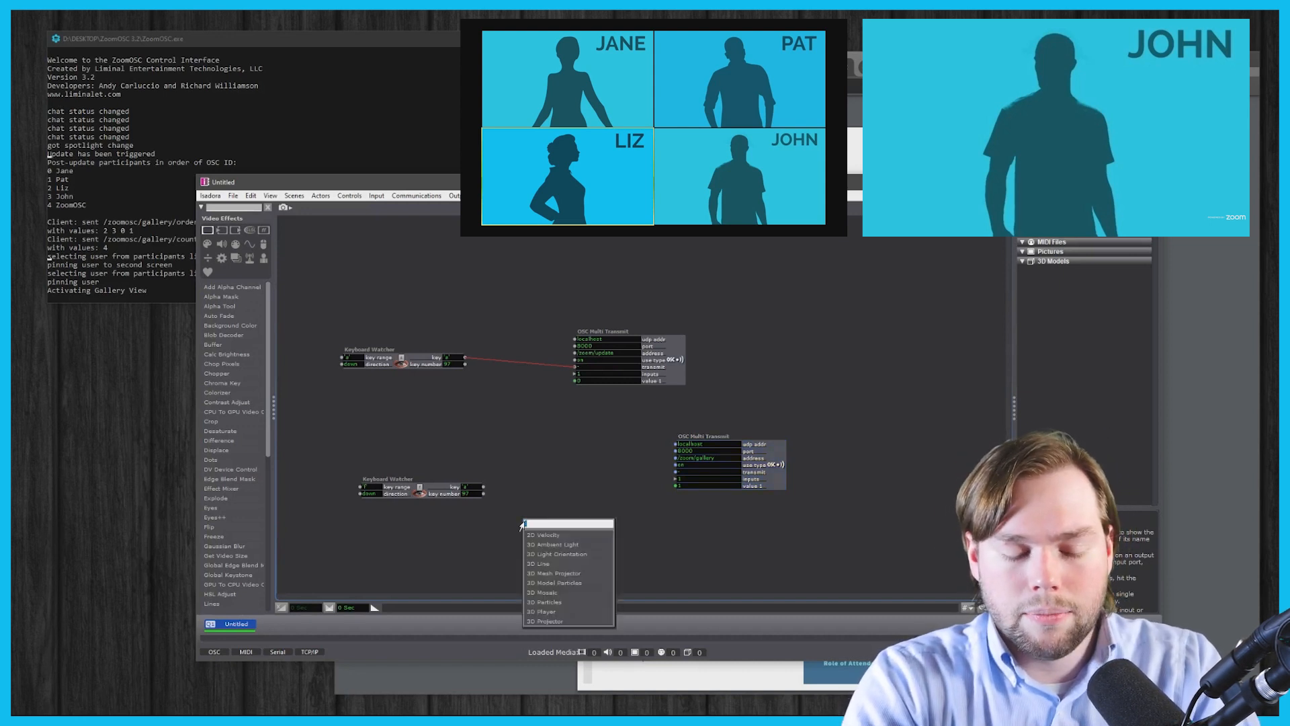
{"action": "type", "text": "trigg"}
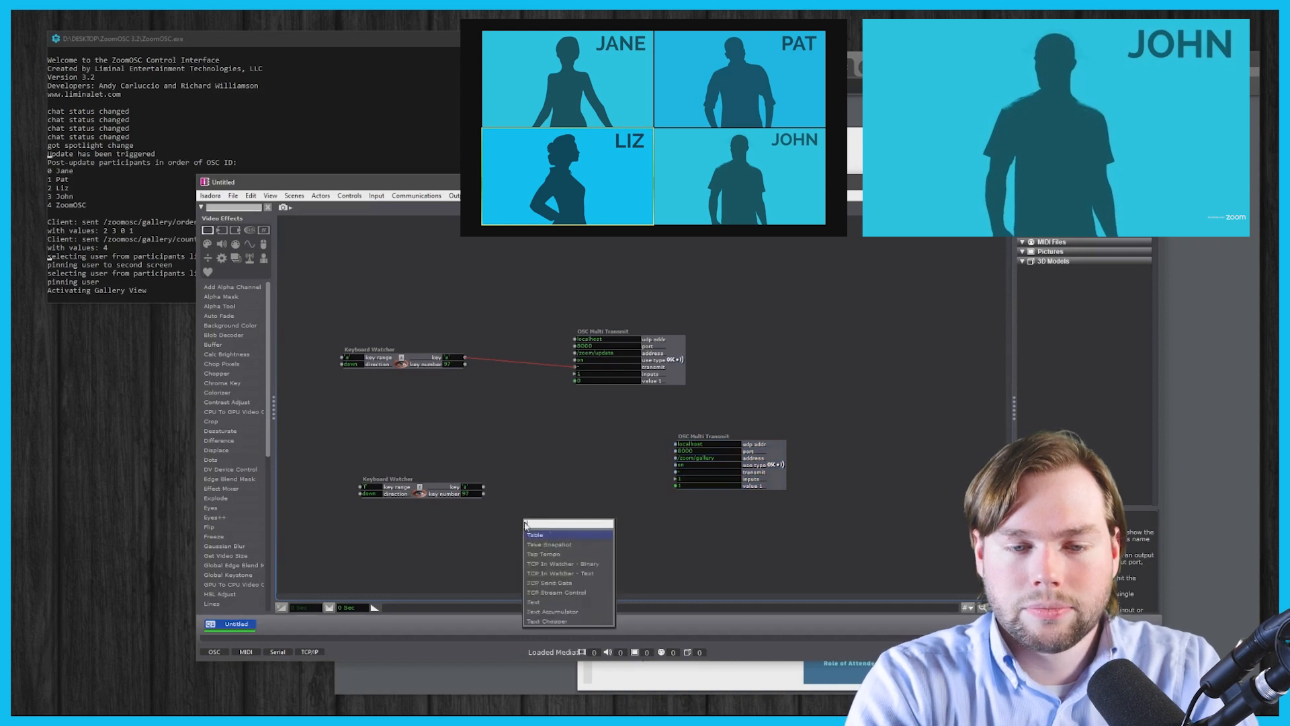
{"action": "key", "text": "Down"}
{"action": "key", "text": "Down"}
{"action": "key", "text": "Down"}
{"action": "key", "text": "Return"}
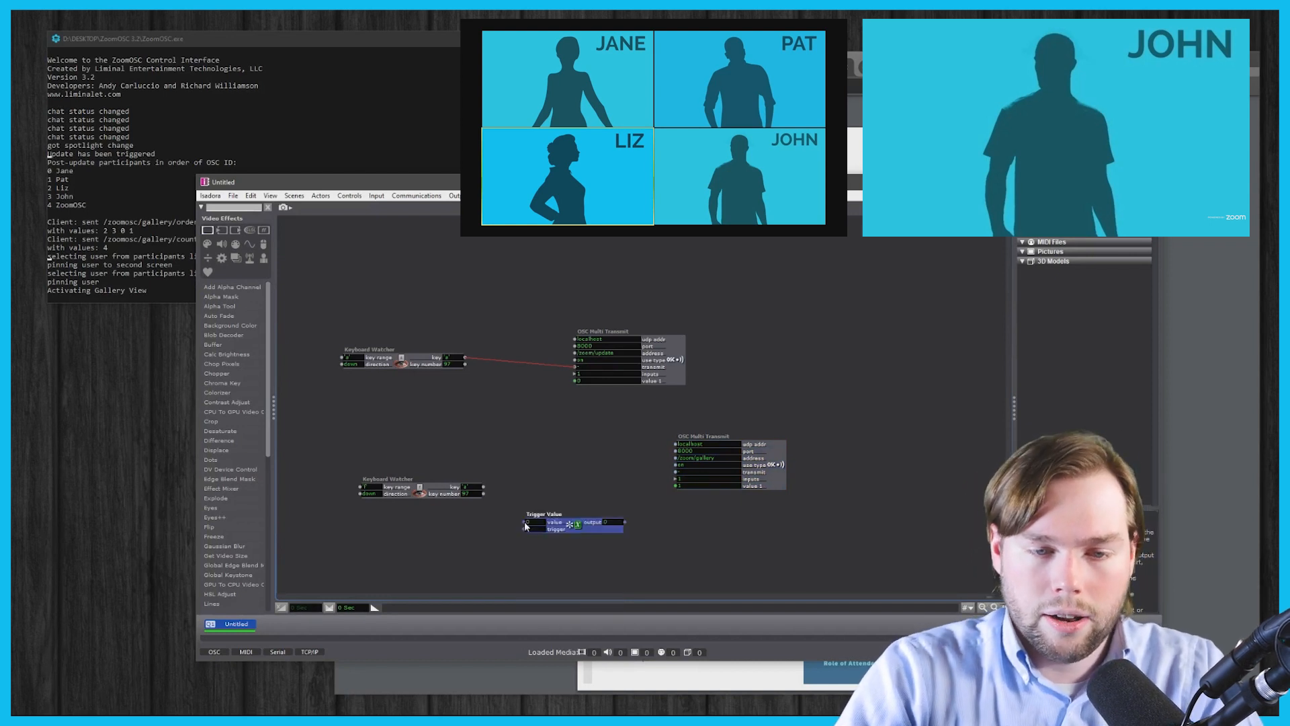
{"action": "left_click_drag", "start_coordinate": [484, 487], "coordinate": [523, 529]}
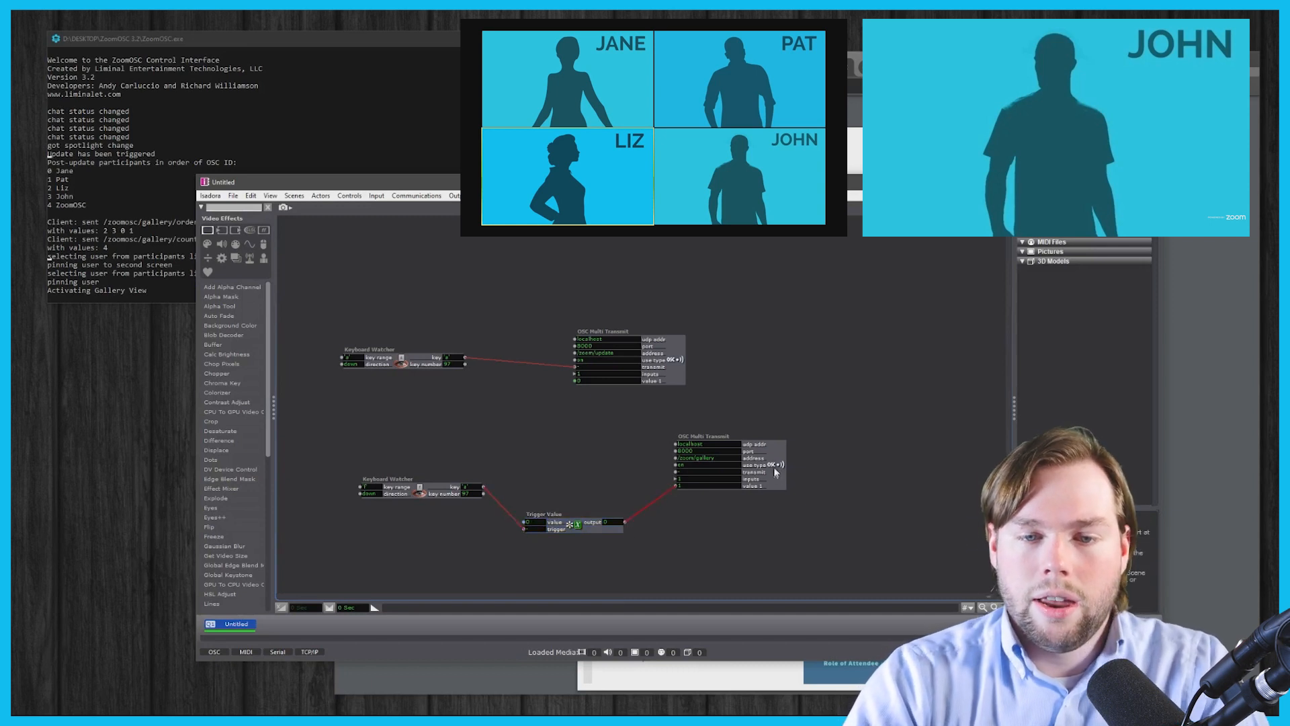
- Run a link from the key output toward the gallery transmitter and add a Trigger Delay actor
{"action": "left_click_drag", "start_coordinate": [777, 476], "coordinate": [788, 474]}
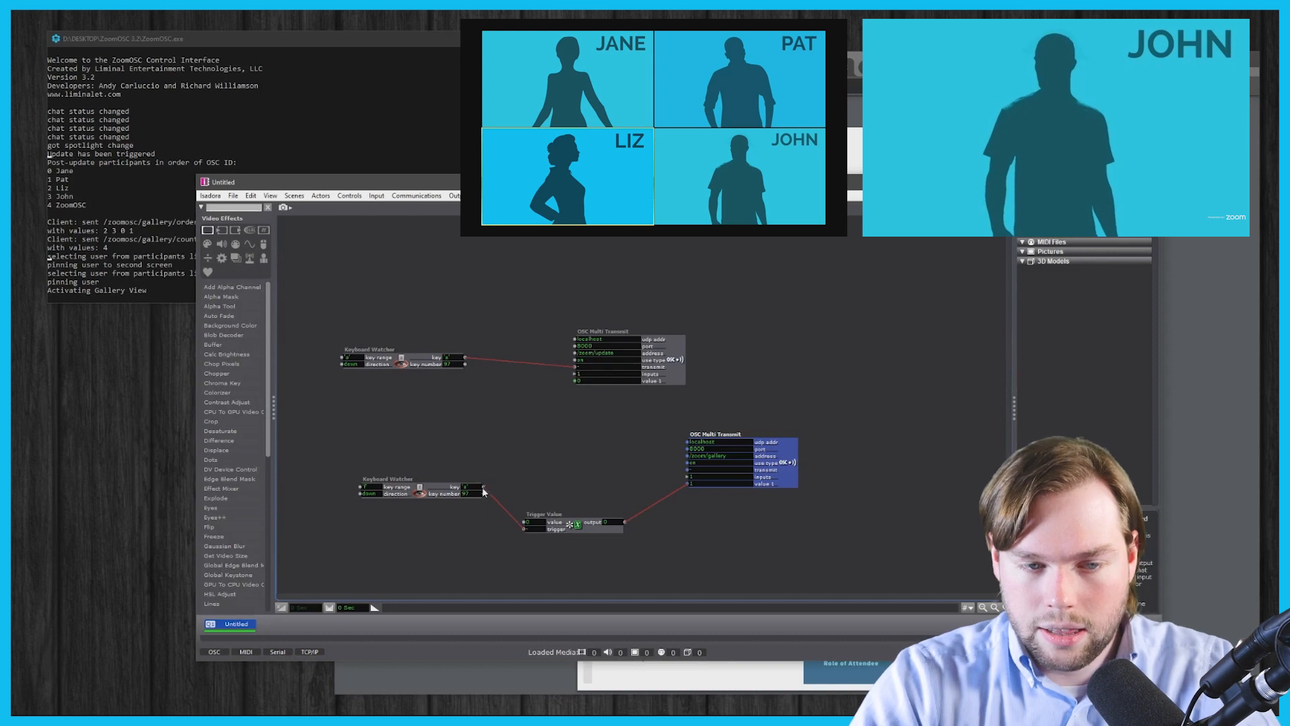
{"action": "left_click_drag", "start_coordinate": [483, 487], "coordinate": [701, 471]}
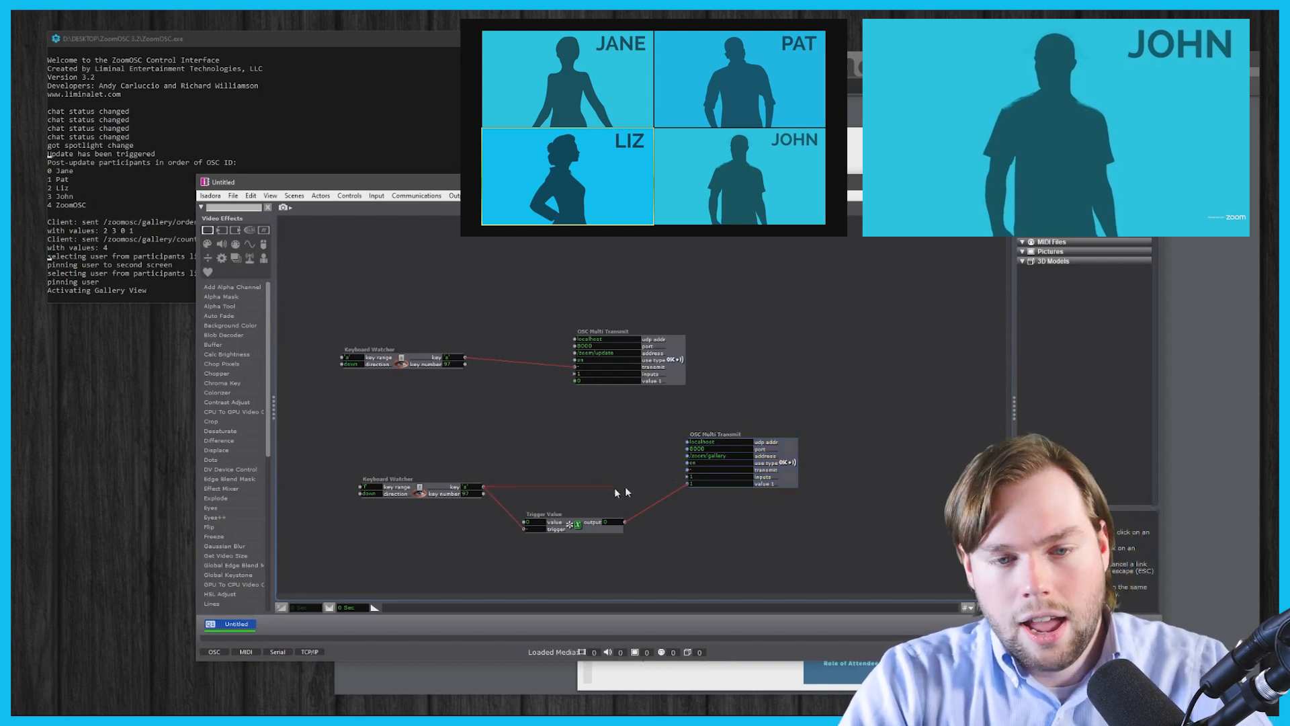
{"action": "double_click", "coordinate": [551, 465]}
{"action": "type", "text": "t"}
{"action": "key", "text": "BackSpace"}
{"action": "type", "text": "trig"}
{"action": "key", "text": "Return"}
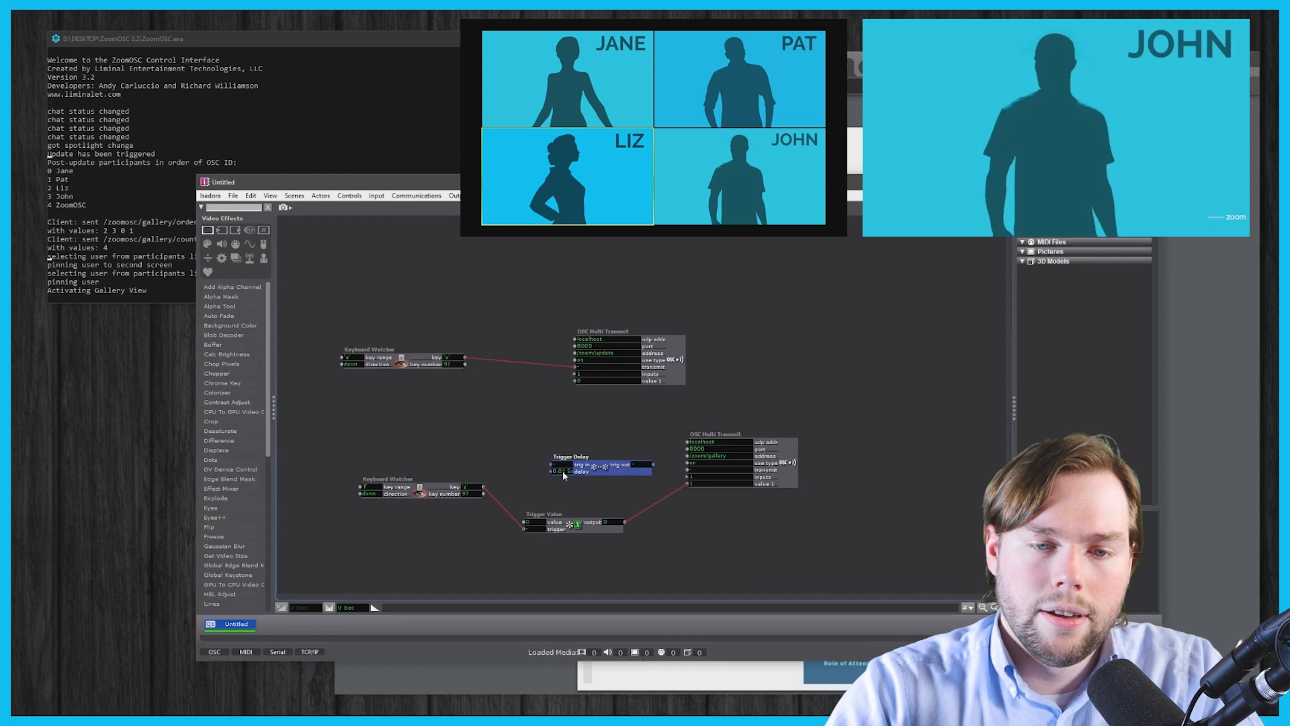
- Route the key output through the 0.01 s Trigger Delay into transmit, then press f to exit gallery view
{"action": "left_click_drag", "start_coordinate": [562, 470], "coordinate": [524, 457]}
{"action": "left_click_drag", "start_coordinate": [626, 456], "coordinate": [687, 470]}
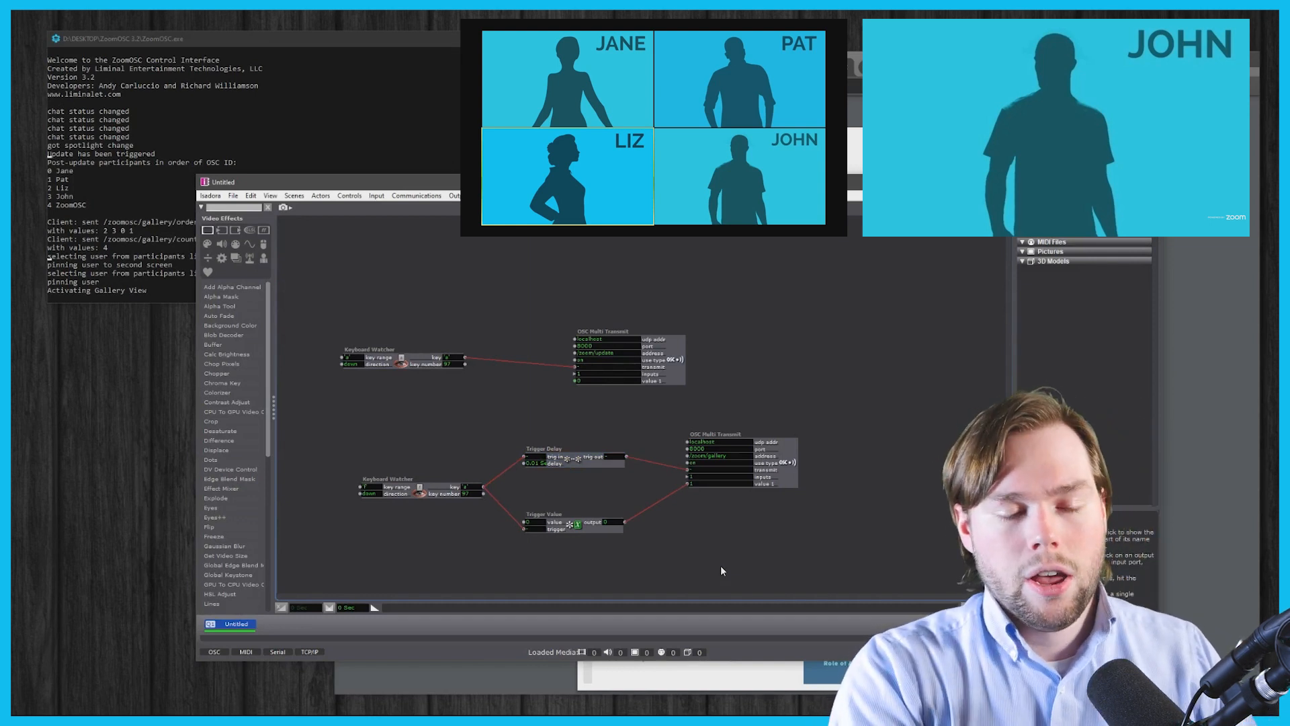
{"action": "key", "text": "f"}
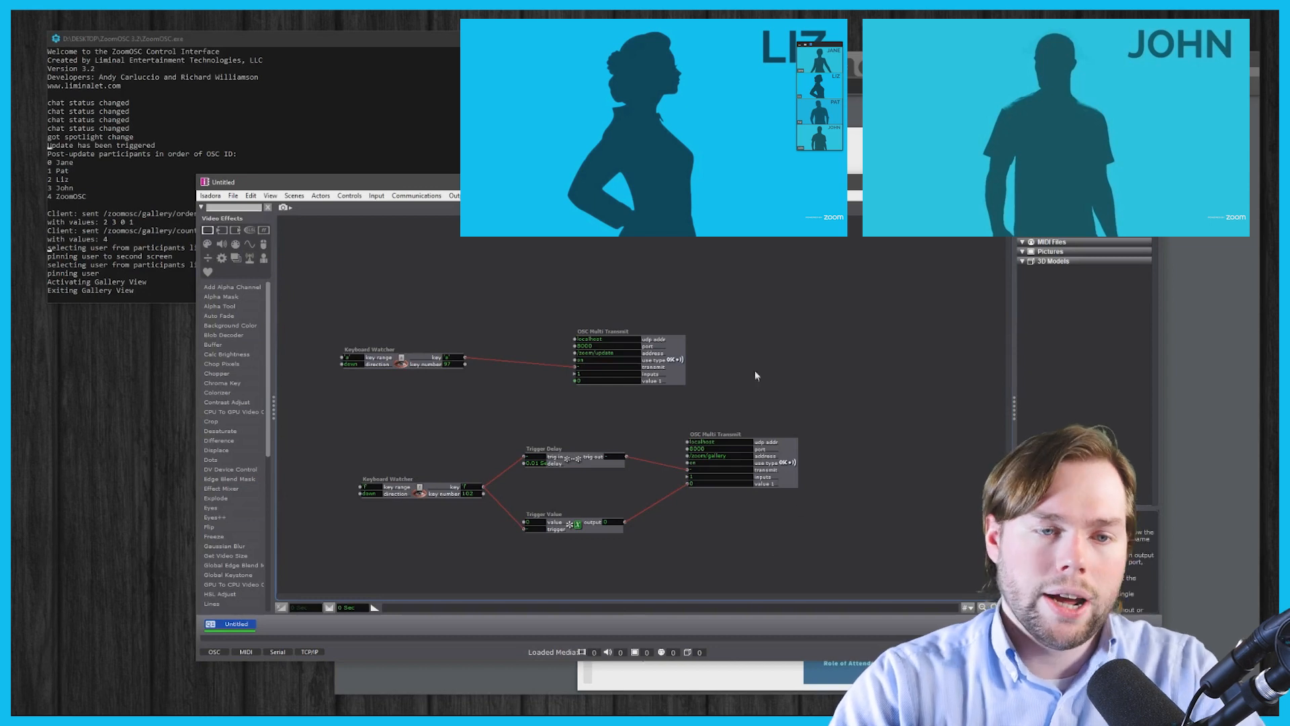
{"action": "left_click_drag", "start_coordinate": [331, 328], "coordinate": [819, 395]}
- Duplicate the /zoom/update transmitter with Ctrl+D, place the copy top right, and readdress it to /zoom/pin
{"action": "left_click", "coordinate": [784, 509]}
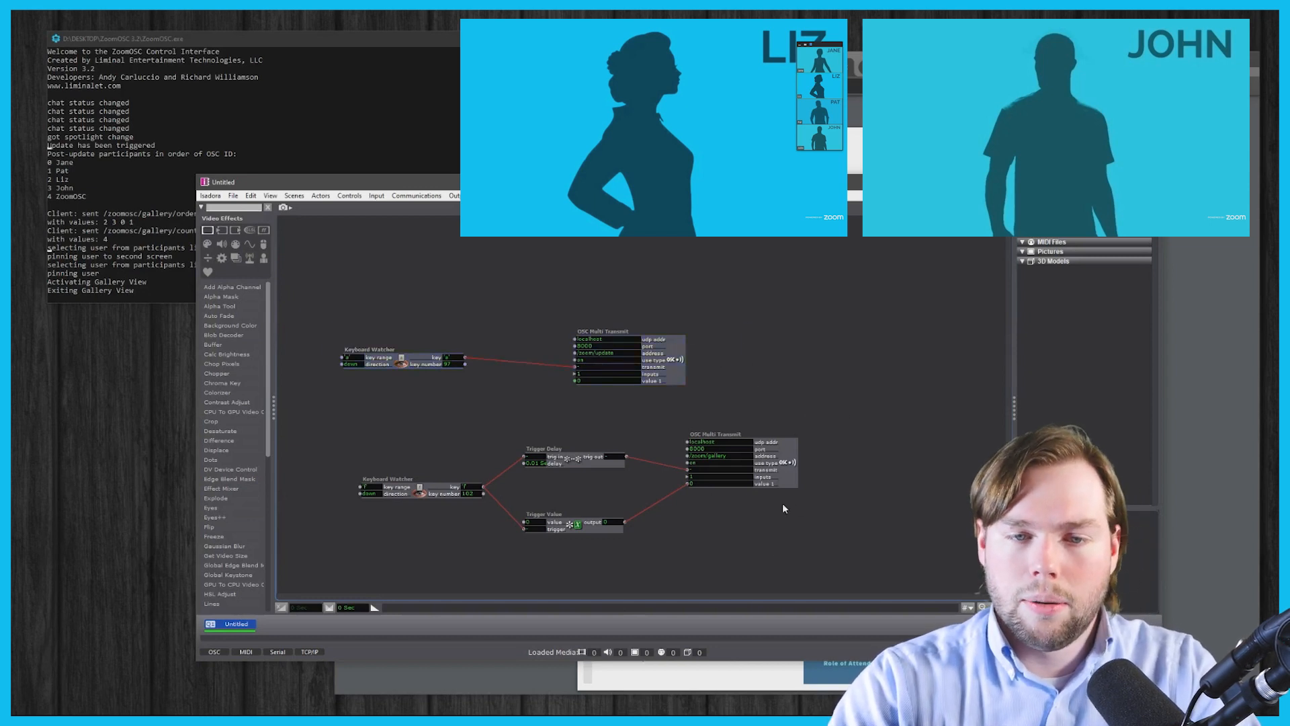
{"action": "left_click", "coordinate": [609, 354]}
{"action": "double_click", "coordinate": [609, 354]}
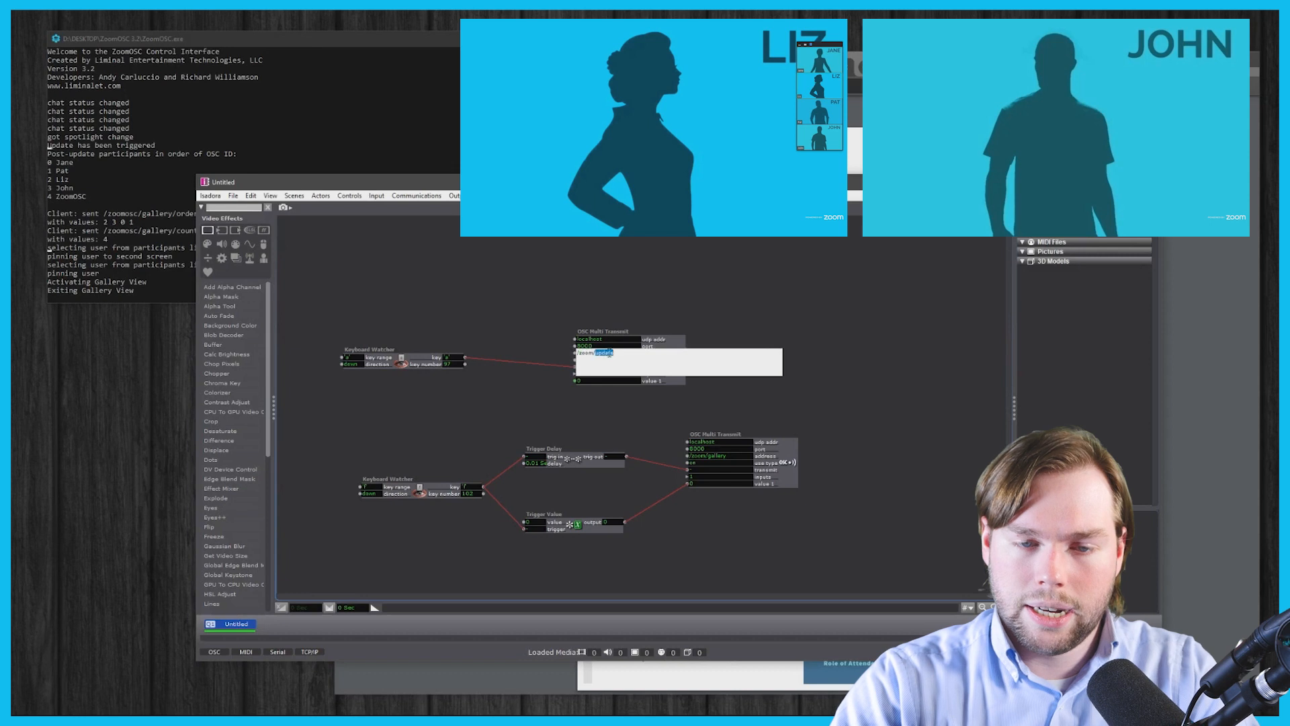
{"action": "left_click", "coordinate": [751, 346]}
{"action": "left_click", "coordinate": [678, 339]}
{"action": "key", "text": "ctrl+d"}
{"action": "left_click_drag", "start_coordinate": [678, 350], "coordinate": [821, 322]}
{"action": "double_click", "coordinate": [745, 330]}
{"action": "type", "text": "pin"}
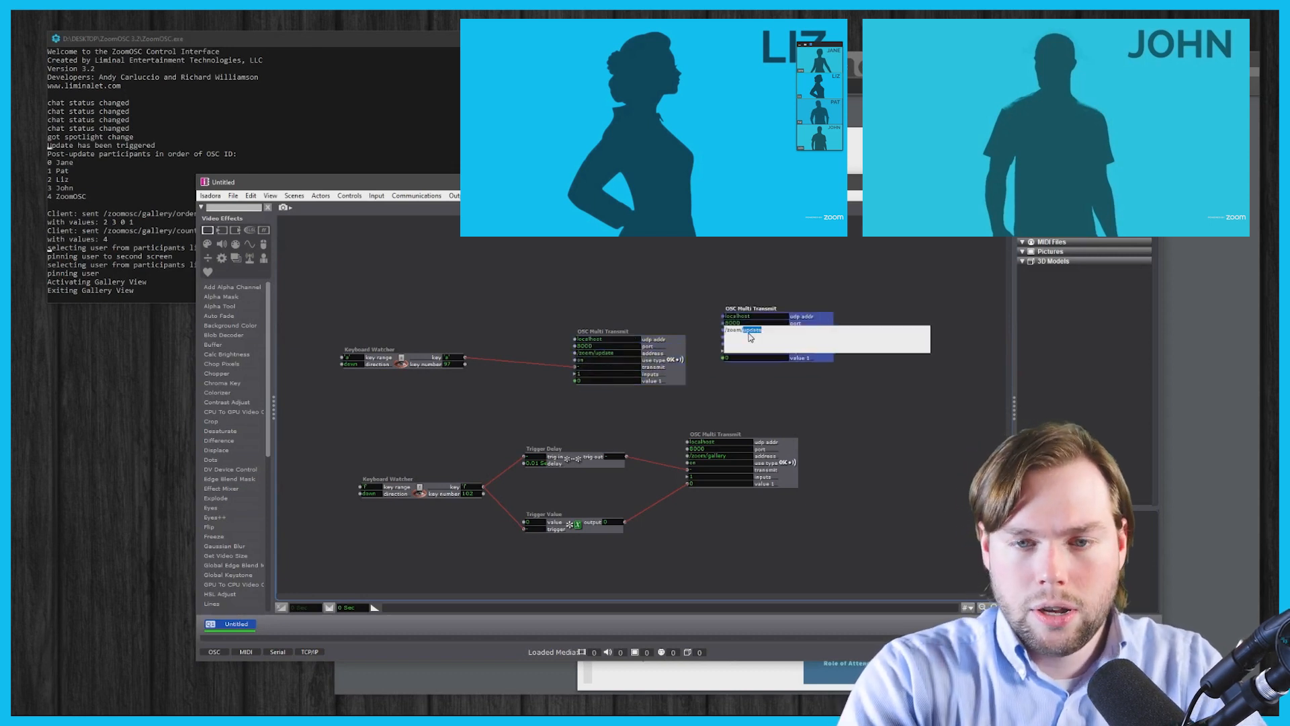
{"action": "key", "text": "Return"}
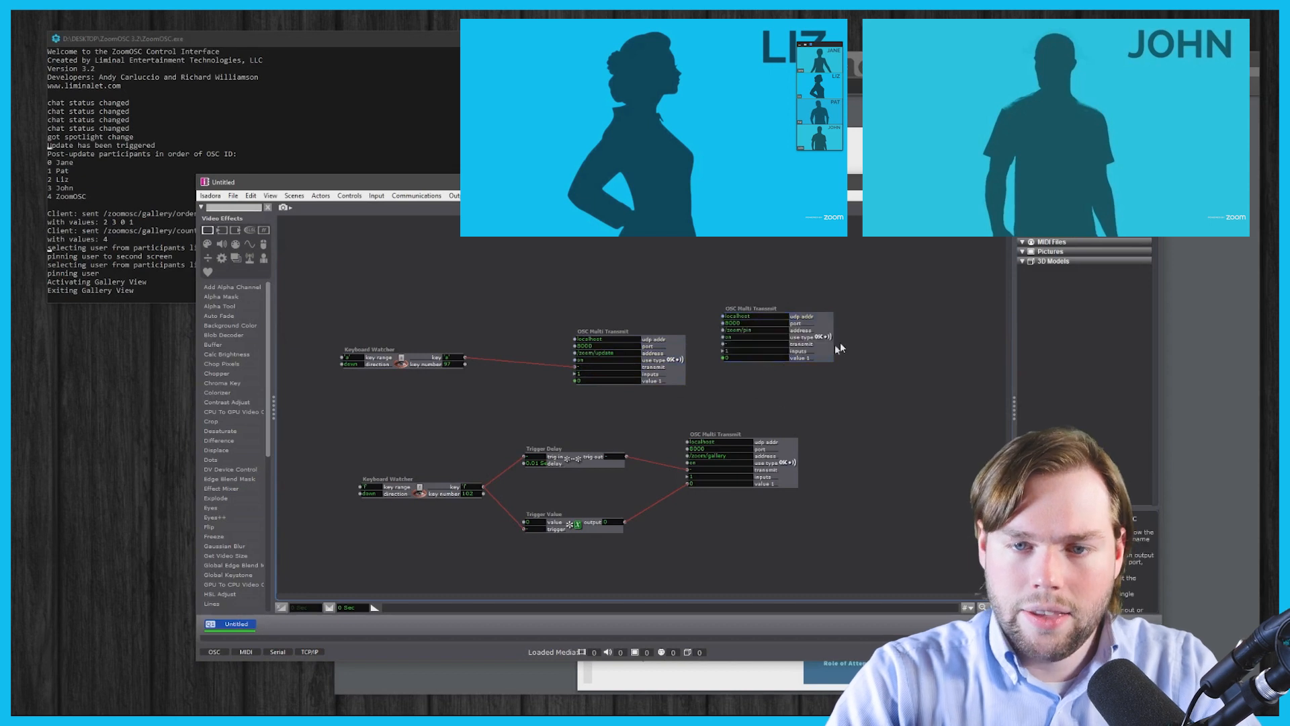
- Insert three new scenes, Untitled-1 through Untitled-3
{"action": "right_click", "coordinate": [303, 629]}
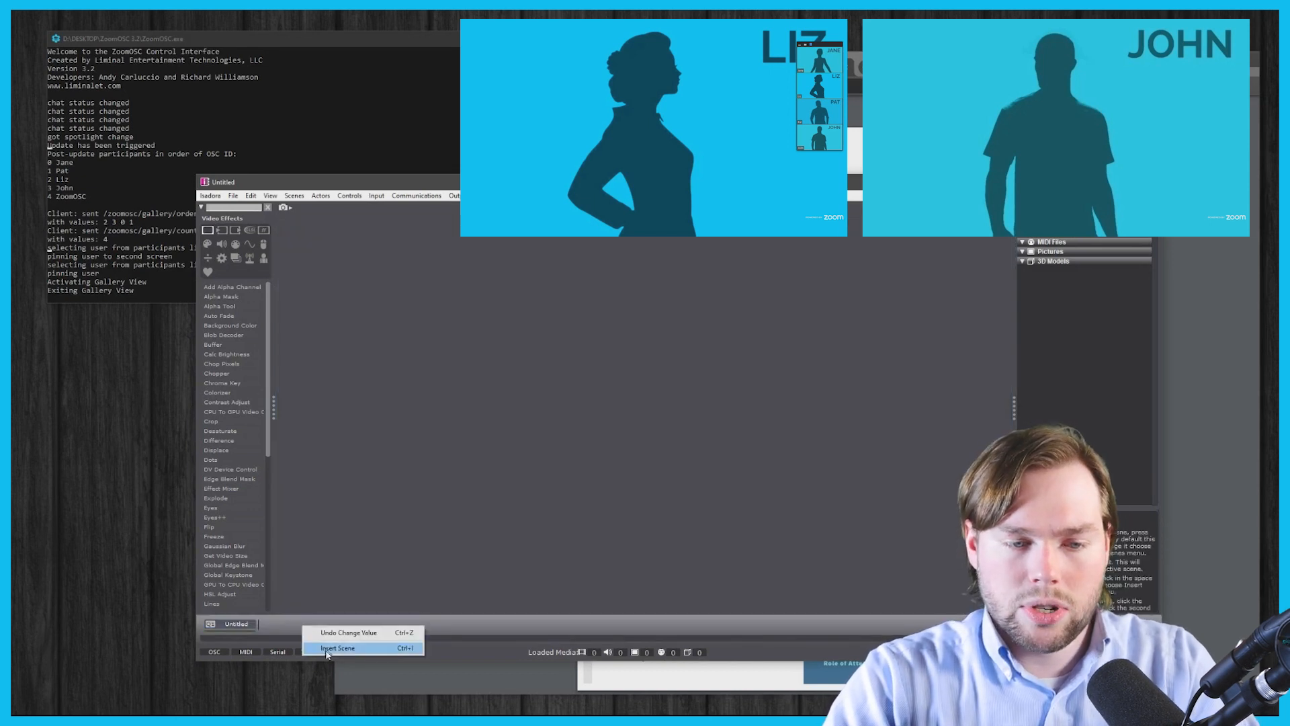
{"action": "left_click", "coordinate": [327, 649]}
{"action": "right_click", "coordinate": [360, 632]}
{"action": "left_click", "coordinate": [381, 648]}
{"action": "right_click", "coordinate": [404, 629]}
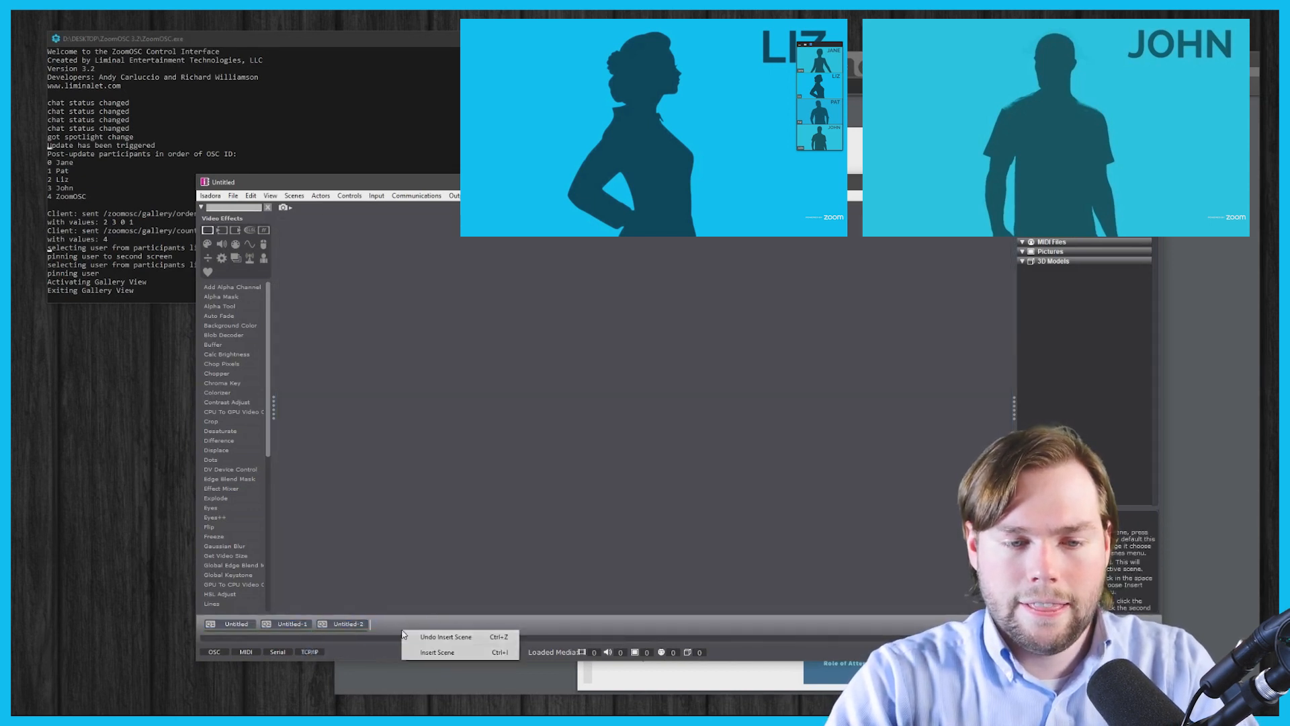
{"action": "left_click", "coordinate": [420, 651]}
- In Untitled-1, paste the pin transmitter and fire it from an Enter Scene Trigger, then return to Untitled
{"action": "left_click", "coordinate": [299, 624]}
{"action": "key", "text": "ctrl+v"}
{"action": "left_click_drag", "start_coordinate": [806, 326], "coordinate": [629, 325]}
{"action": "double_click", "coordinate": [398, 371]}
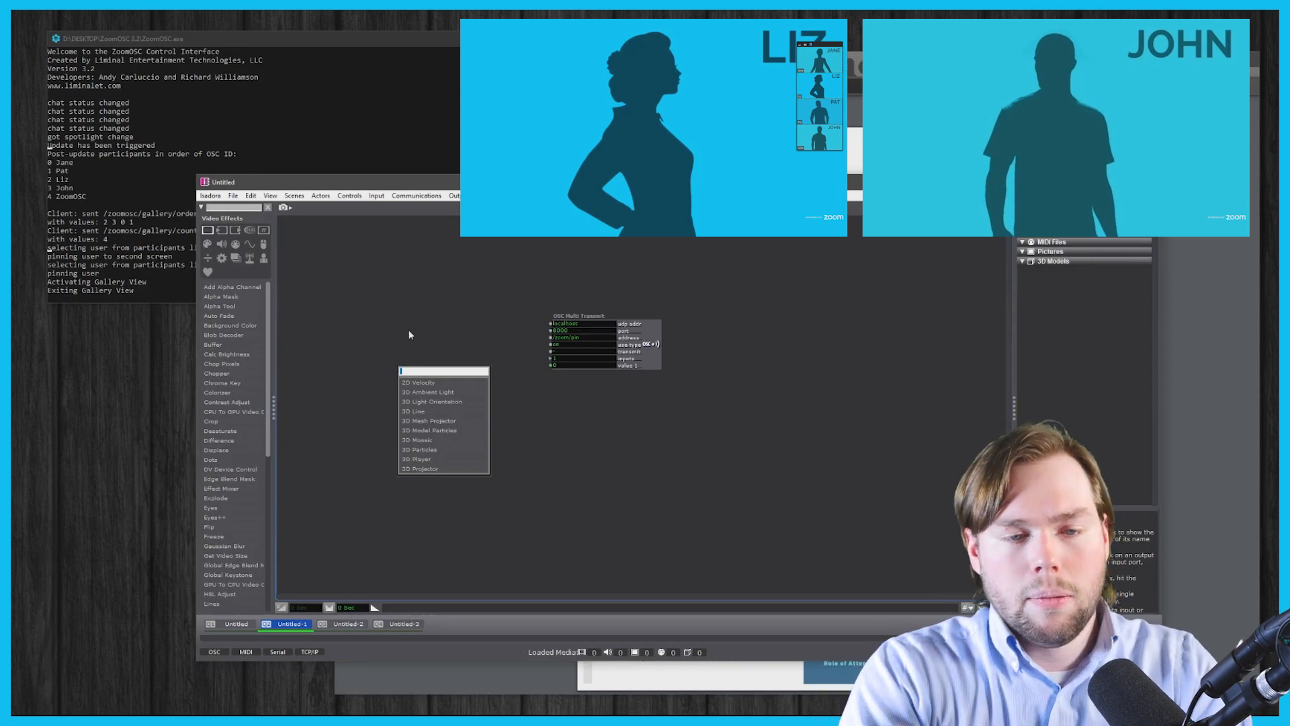
{"action": "type", "text": "enter"}
{"action": "key", "text": "Return"}
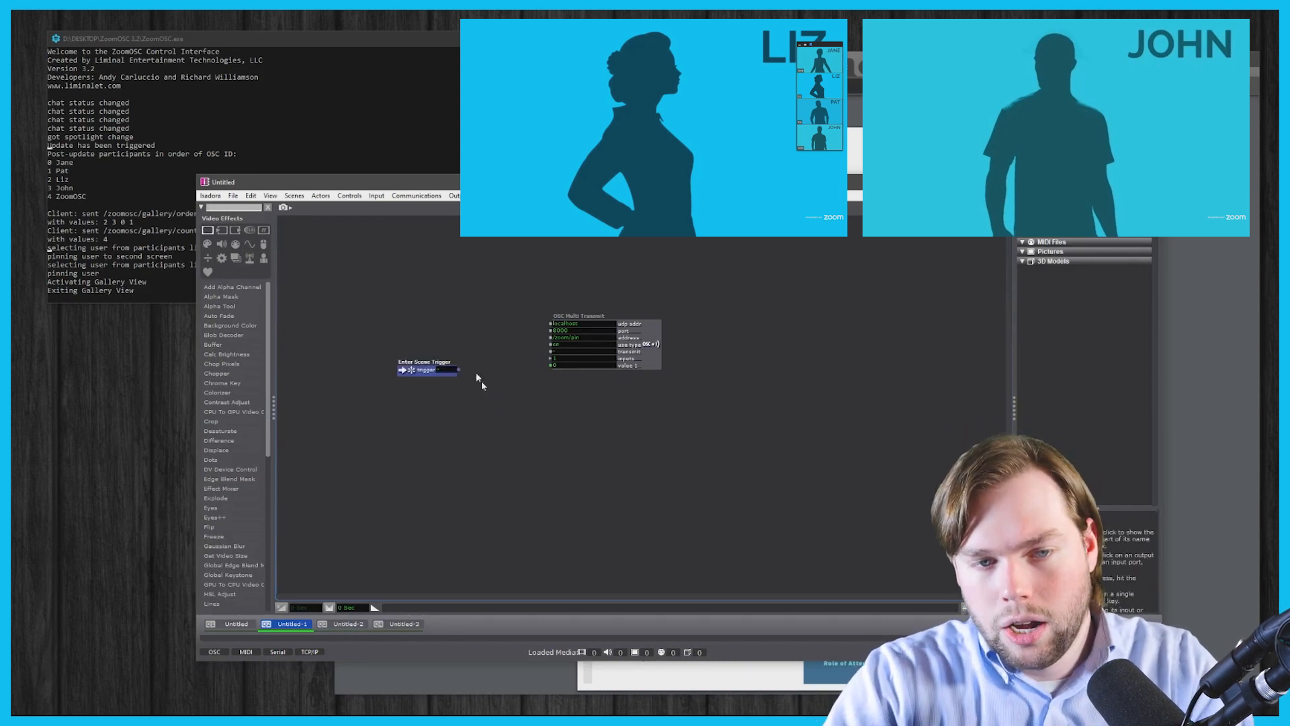
{"action": "left_click_drag", "start_coordinate": [459, 369], "coordinate": [551, 350]}
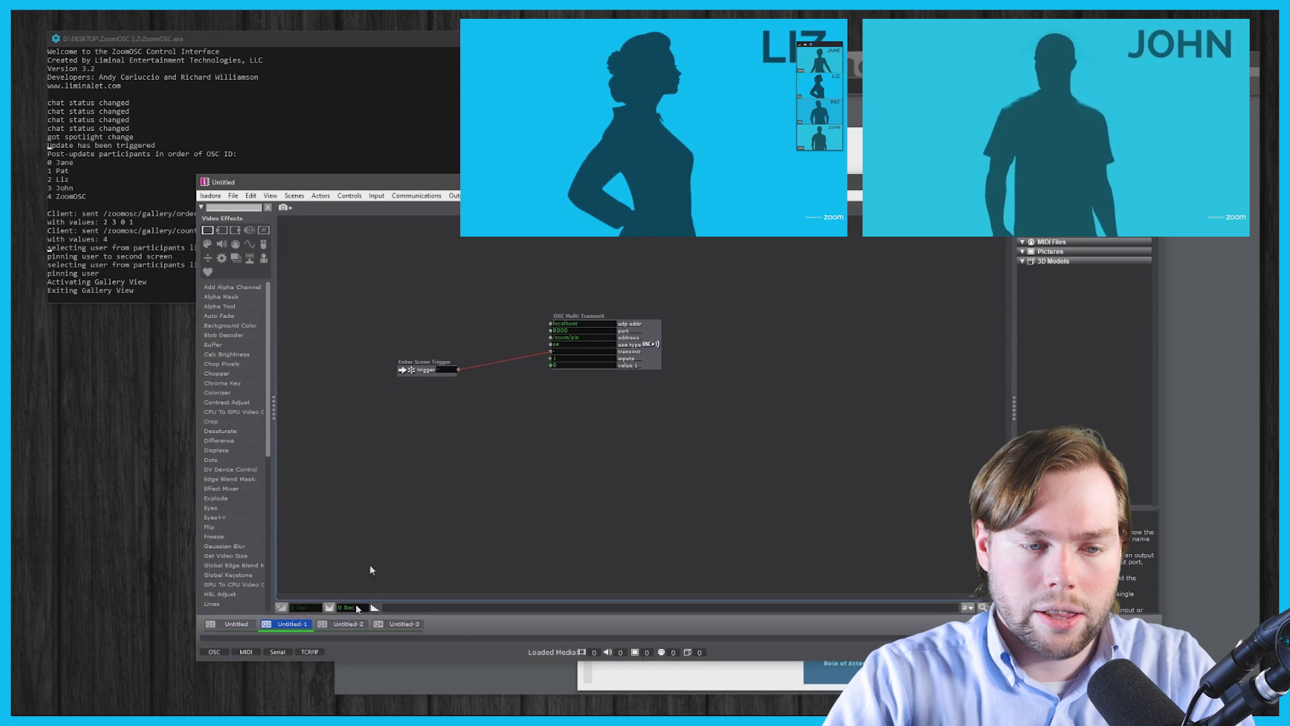
{"action": "left_click", "coordinate": [252, 625]}
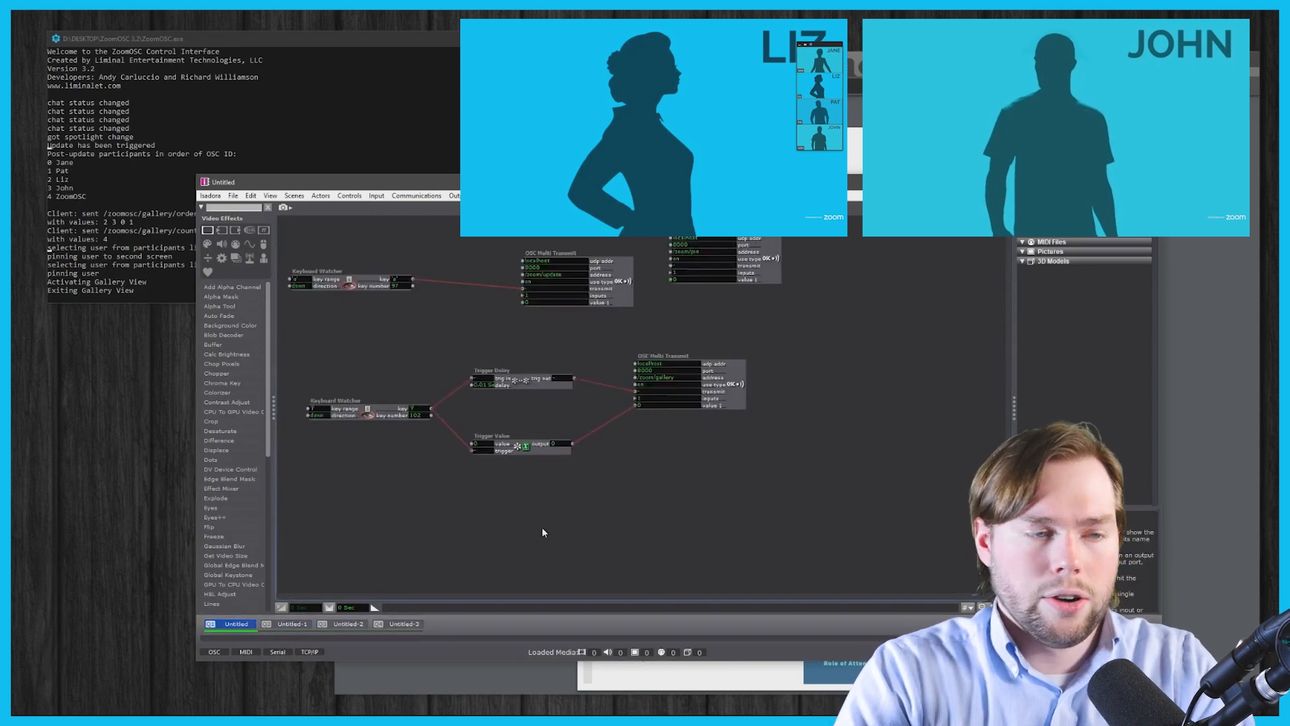
- Switch back and forth between scenes Untitled-1 and Untitled-2 to pin different participants, ending on Untitled
{"action": "key", "text": "space"}
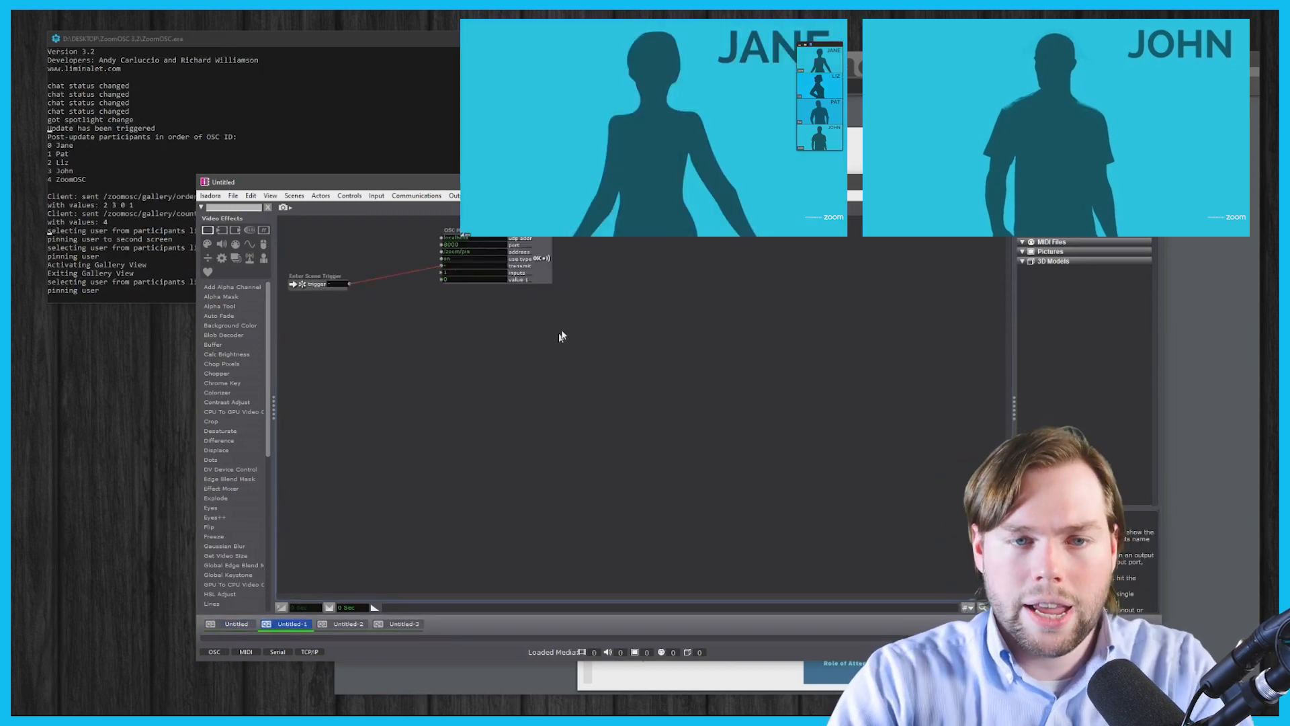
{"action": "key", "text": "space"}
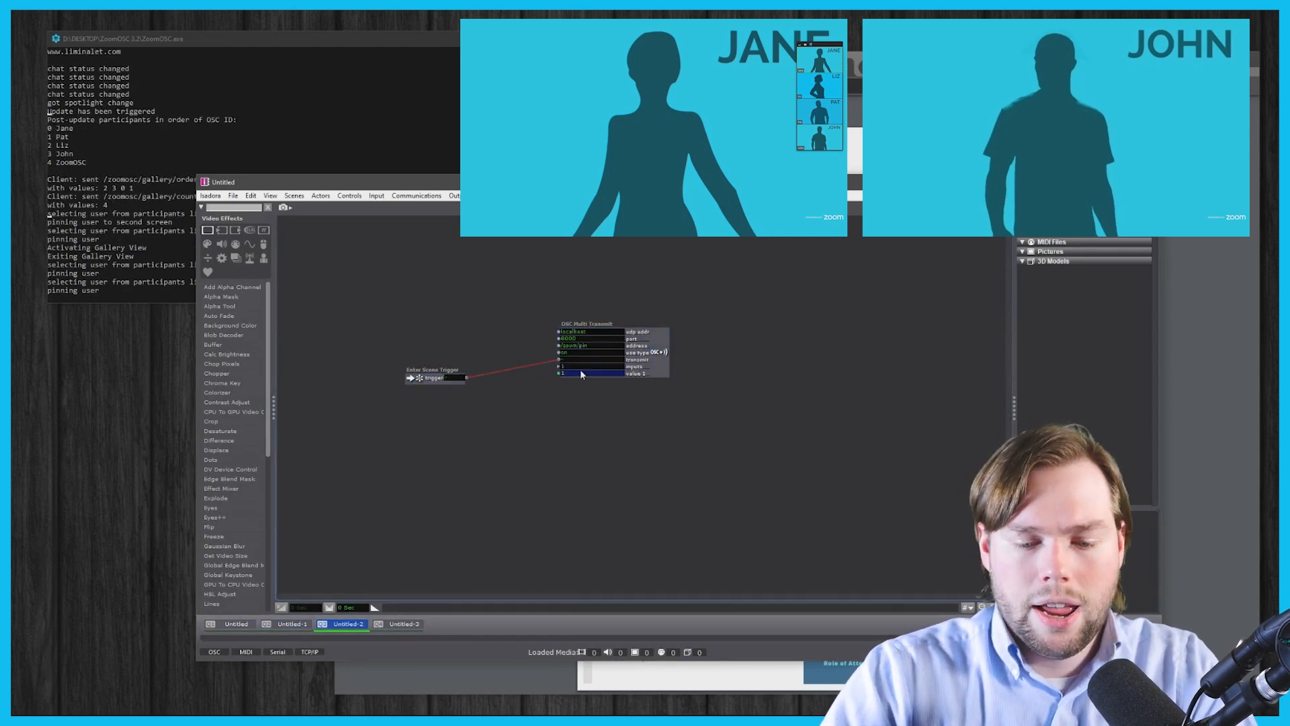
{"action": "left_click", "coordinate": [295, 626]}
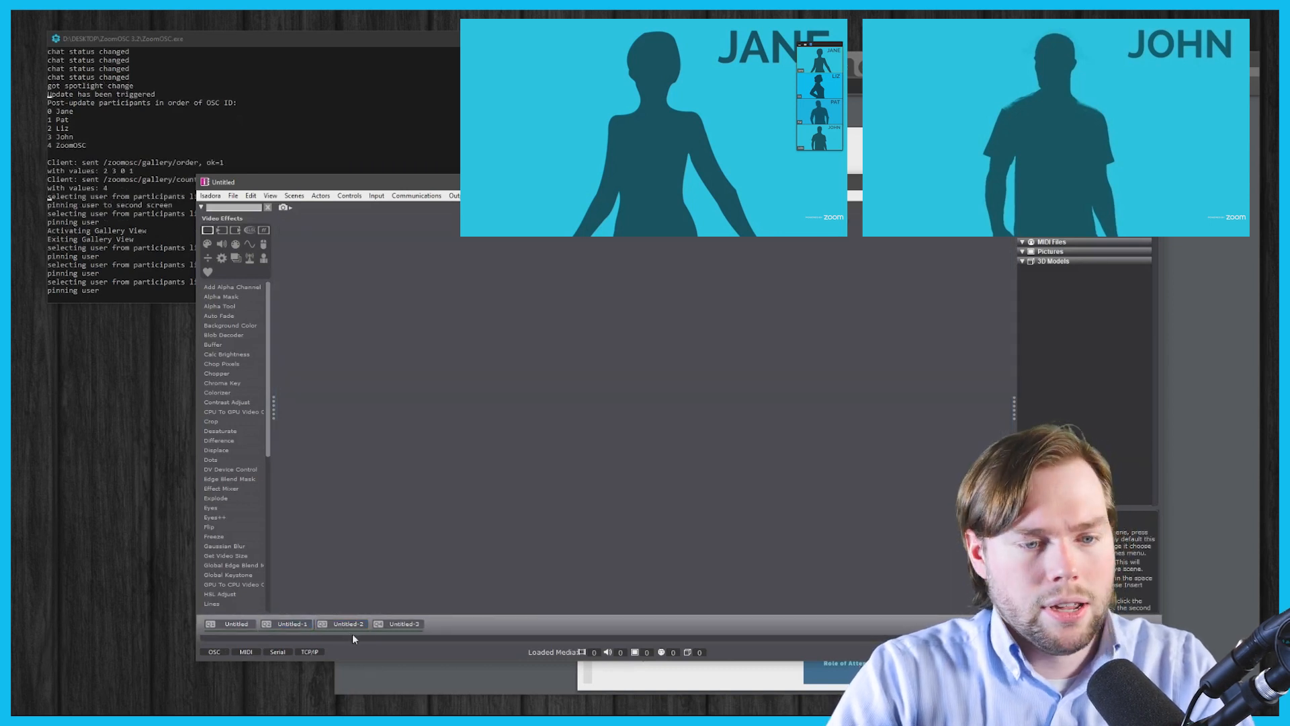
{"action": "left_click", "coordinate": [350, 624]}
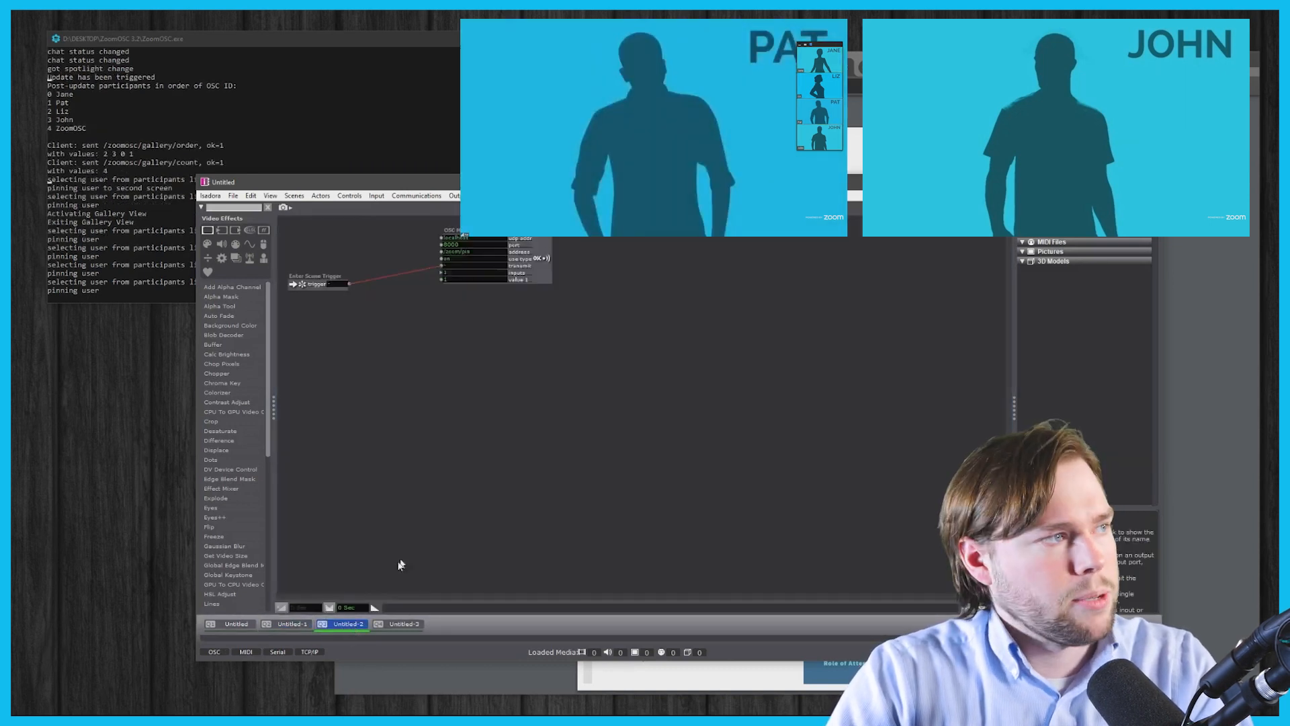
{"action": "left_click", "coordinate": [296, 628]}
{"action": "key", "text": "space"}
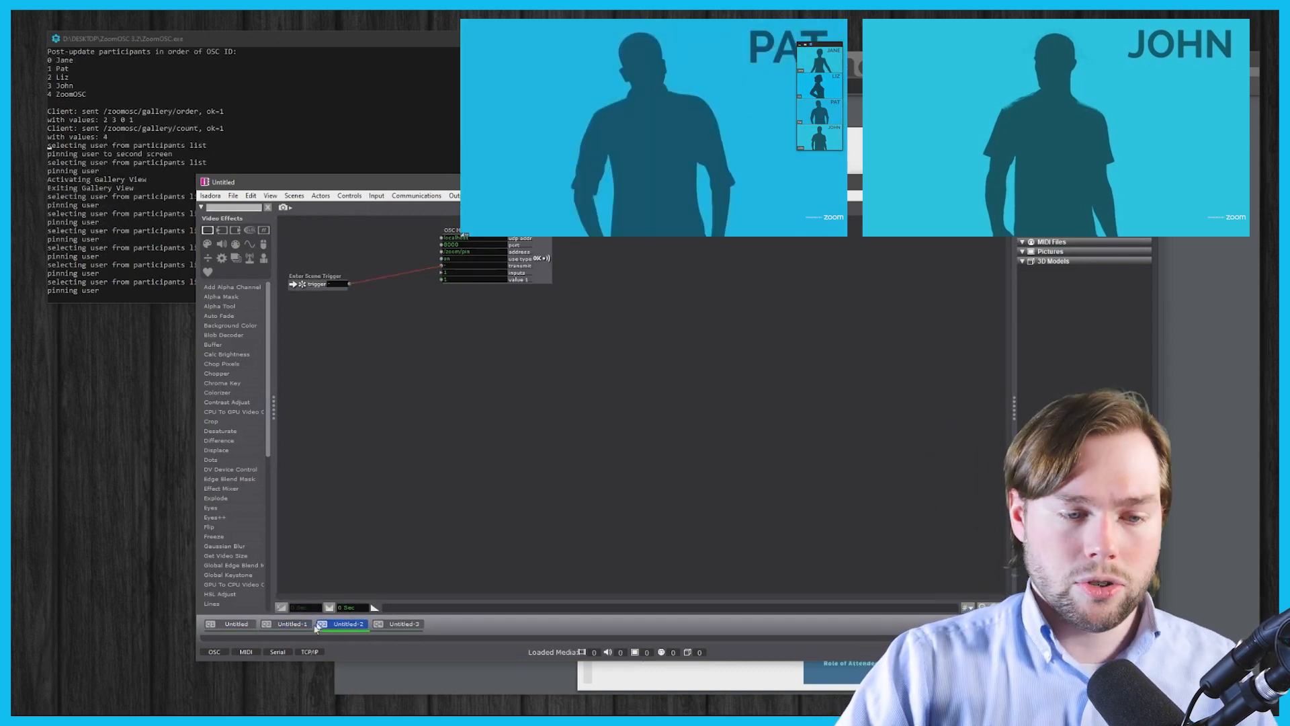
{"action": "left_click", "coordinate": [290, 625]}
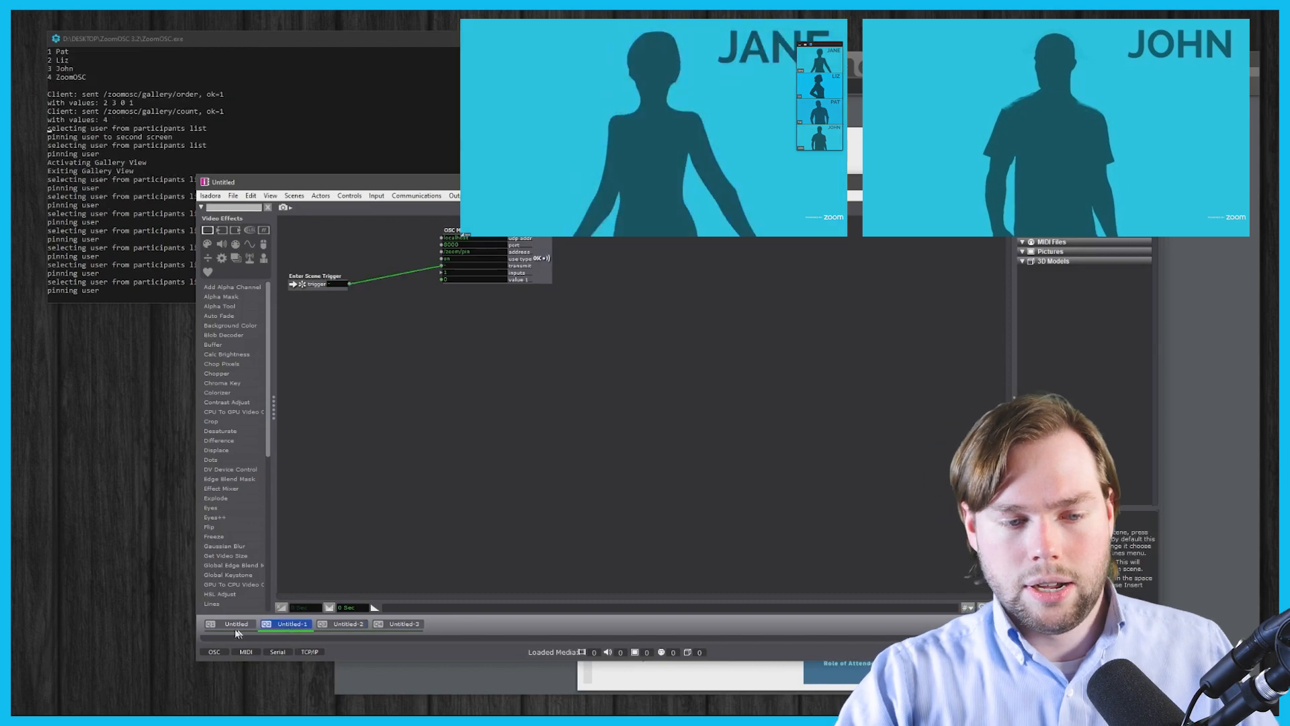
{"action": "left_click", "coordinate": [232, 624]}
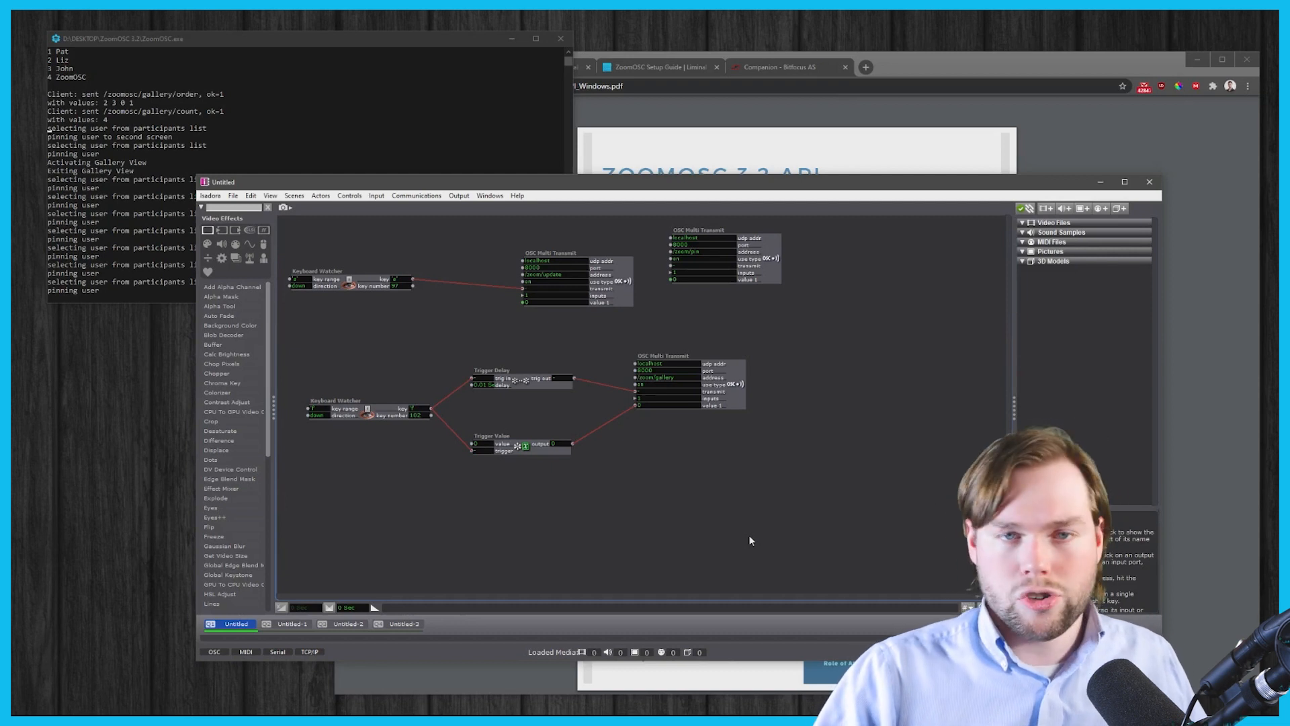
- Move the /zoom/pin transmitter below the patch, readdress it to /zoom/save, and send it
{"action": "scroll", "coordinate": [110, 166], "scroll_direction": "up", "scroll_amount": 3}
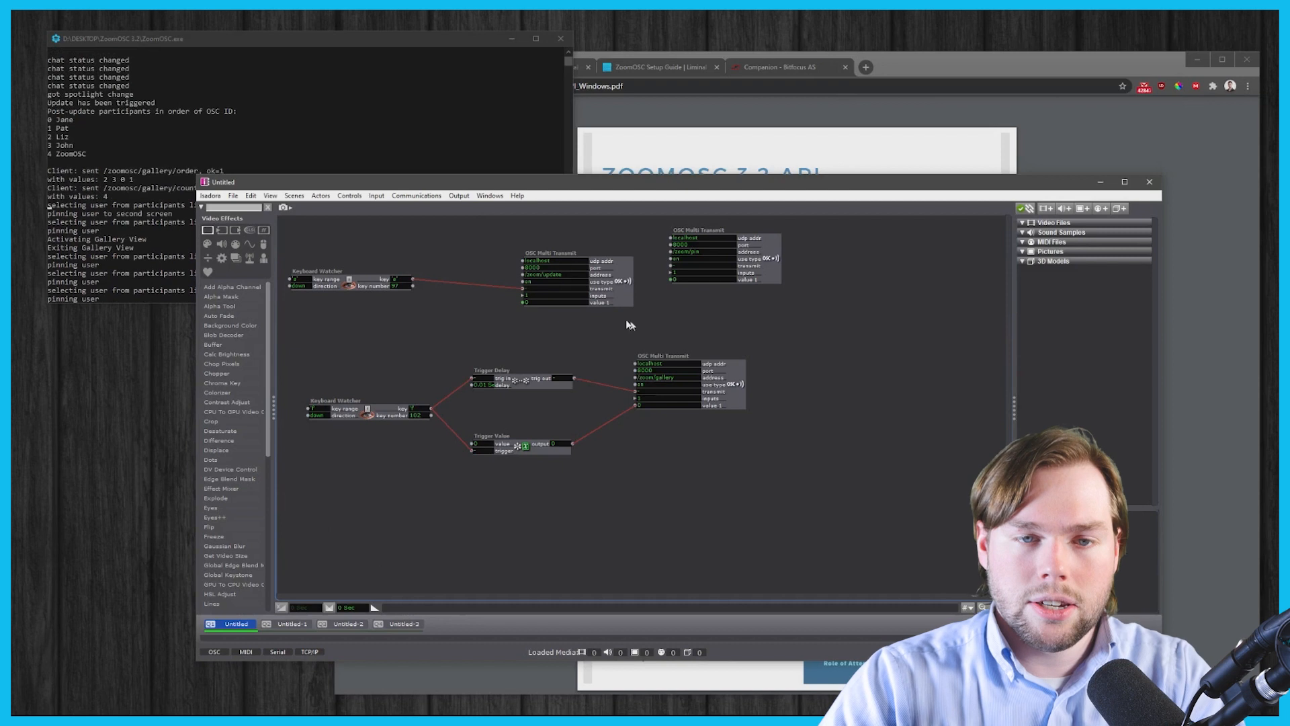
{"action": "left_click", "coordinate": [619, 290]}
{"action": "left_click_drag", "start_coordinate": [308, 250], "coordinate": [598, 298]}
{"action": "left_click_drag", "start_coordinate": [711, 268], "coordinate": [668, 517]}
{"action": "double_click", "coordinate": [658, 504]}
{"action": "key", "text": "BackSpace"}
{"action": "key", "text": "BackSpace"}
{"action": "key", "text": "BackSpace"}
{"action": "type", "text": "sav"}
{"action": "left_click", "coordinate": [597, 558]}
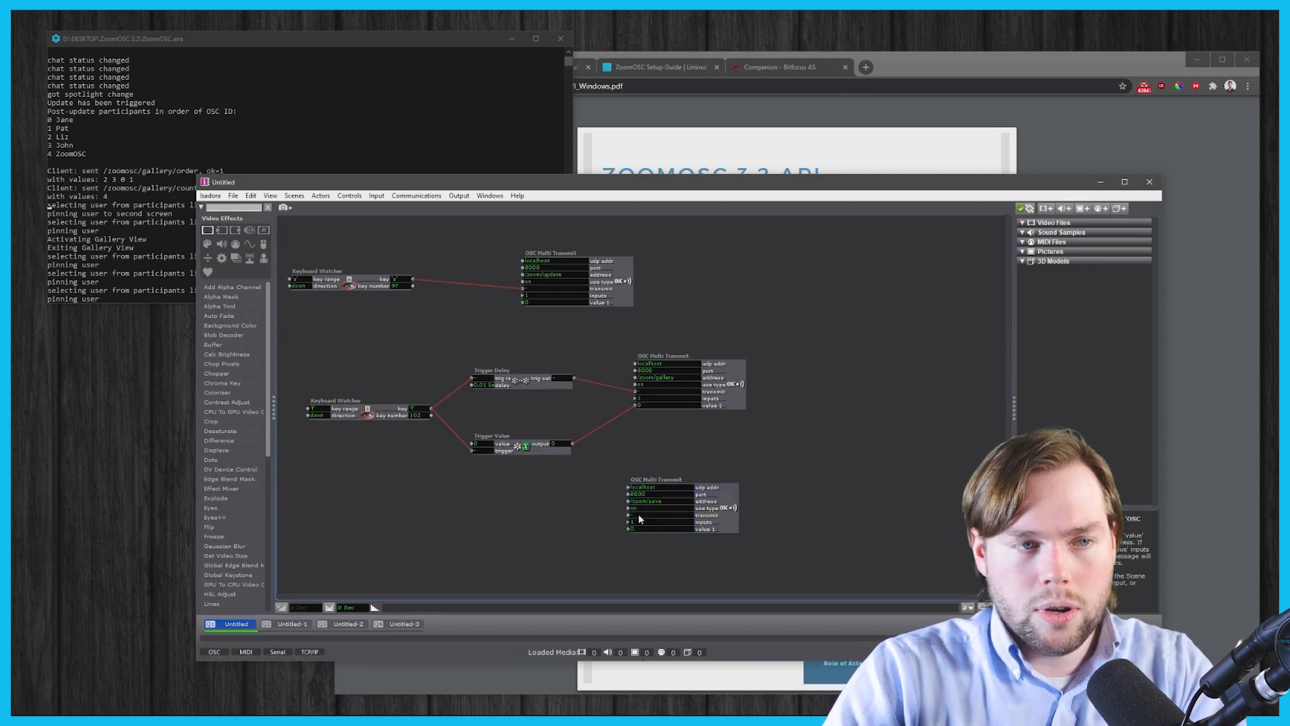
{"action": "left_click", "coordinate": [196, 37]}
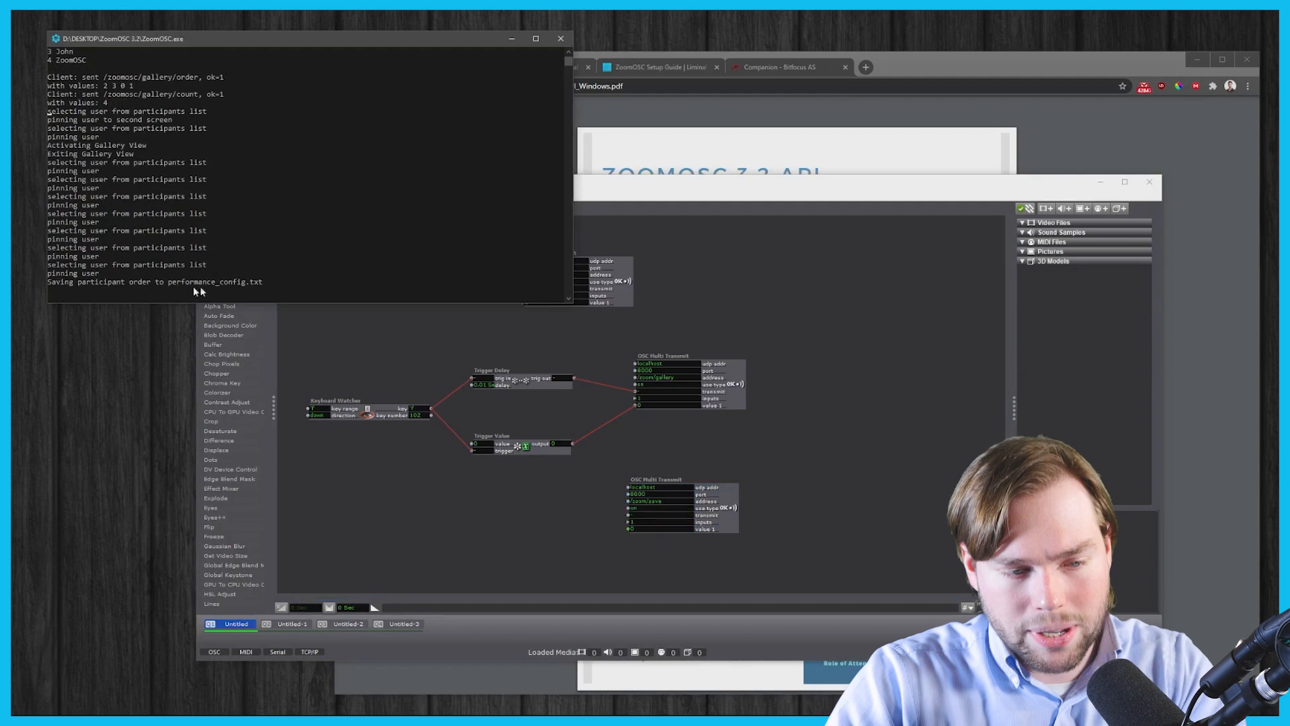
{"action": "left_click", "coordinate": [1196, 59]}
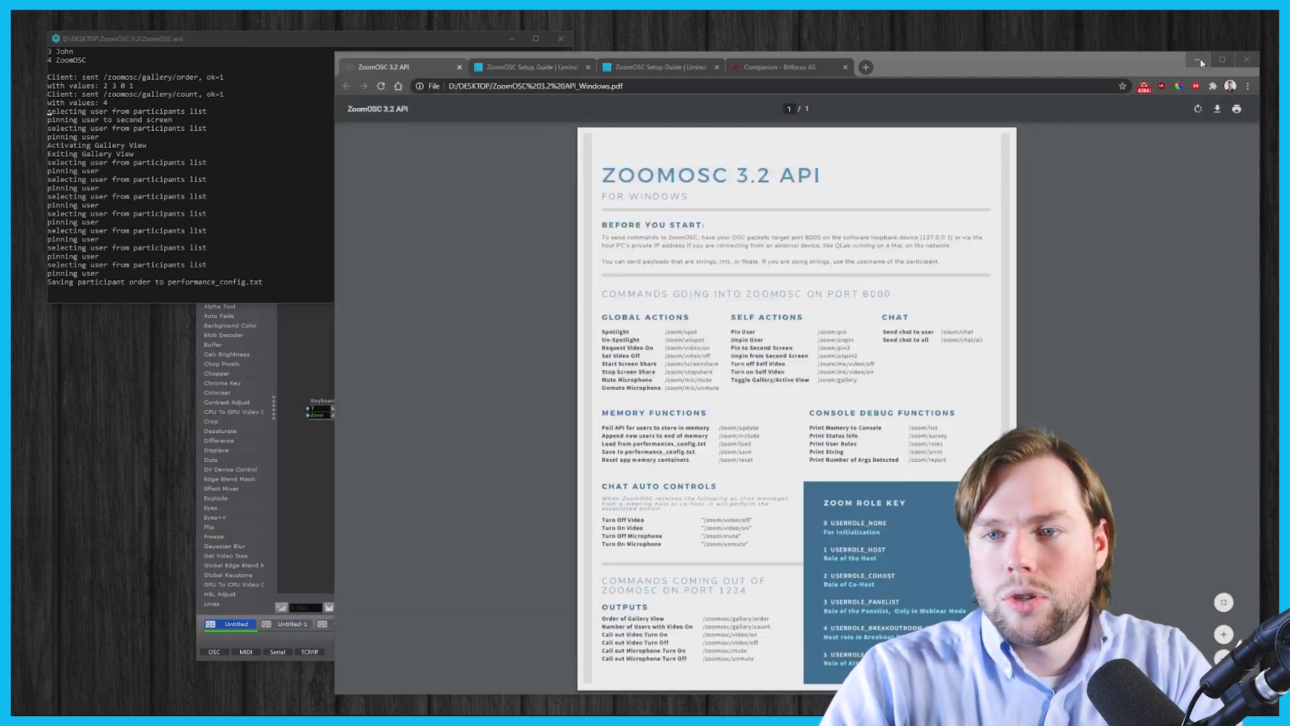
- Open performance_config.txt from the desktop ZoomOSC 3.2 folder in Notepad
{"action": "left_click_drag", "start_coordinate": [969, 187], "coordinate": [985, 392]}
{"action": "double_click", "coordinate": [584, 324]}
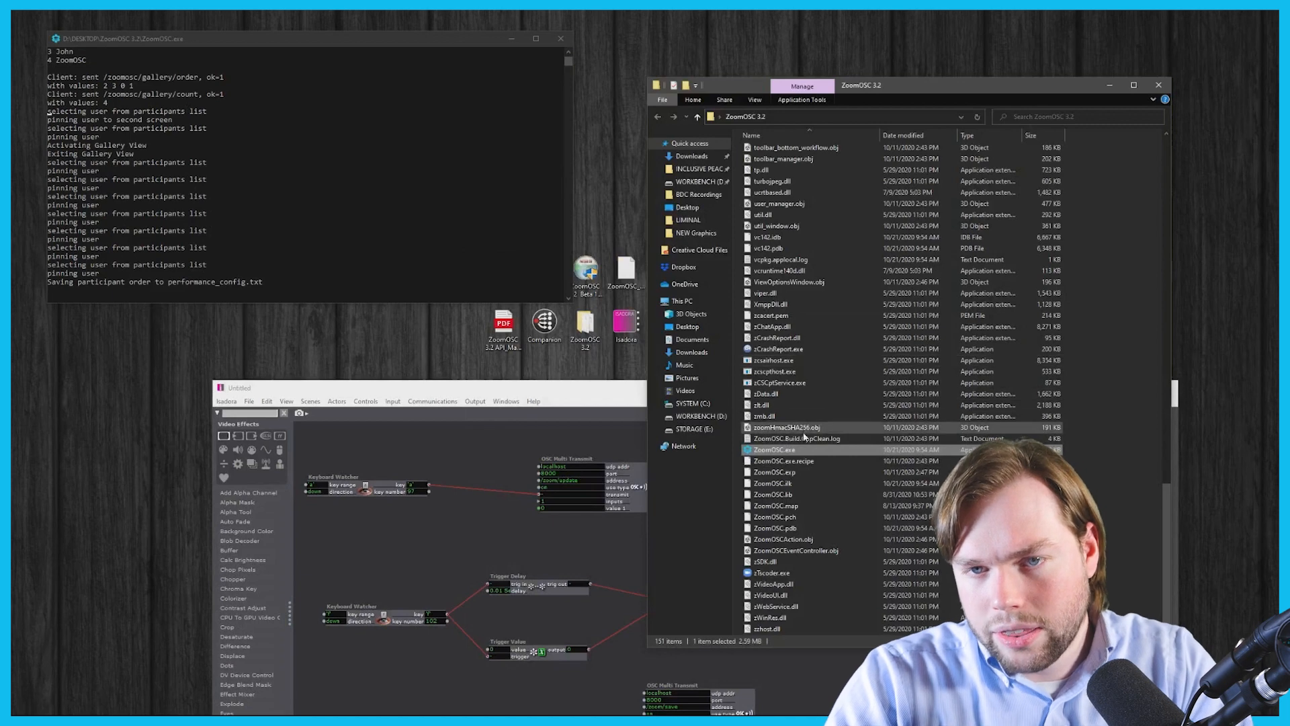
{"action": "scroll", "coordinate": [792, 405], "scroll_direction": "up", "scroll_amount": 11}
{"action": "scroll", "coordinate": [796, 410], "scroll_direction": "up", "scroll_amount": 4}
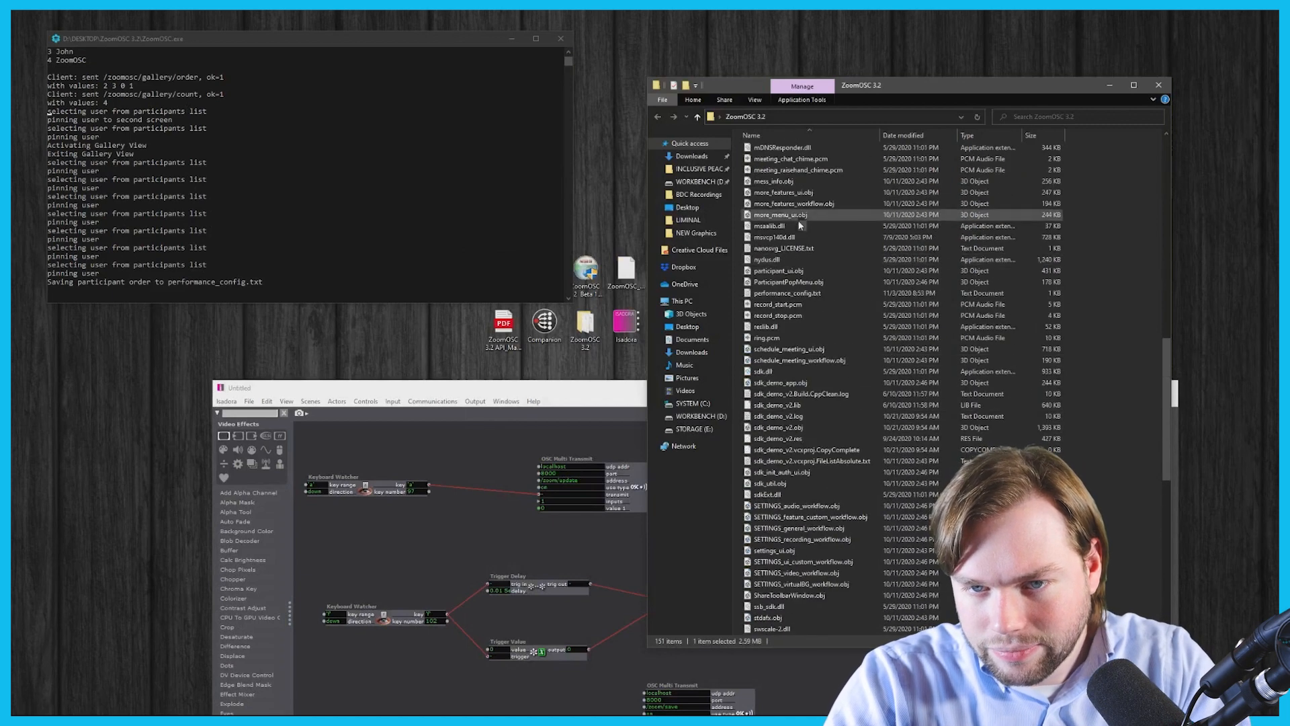
{"action": "double_click", "coordinate": [775, 293]}
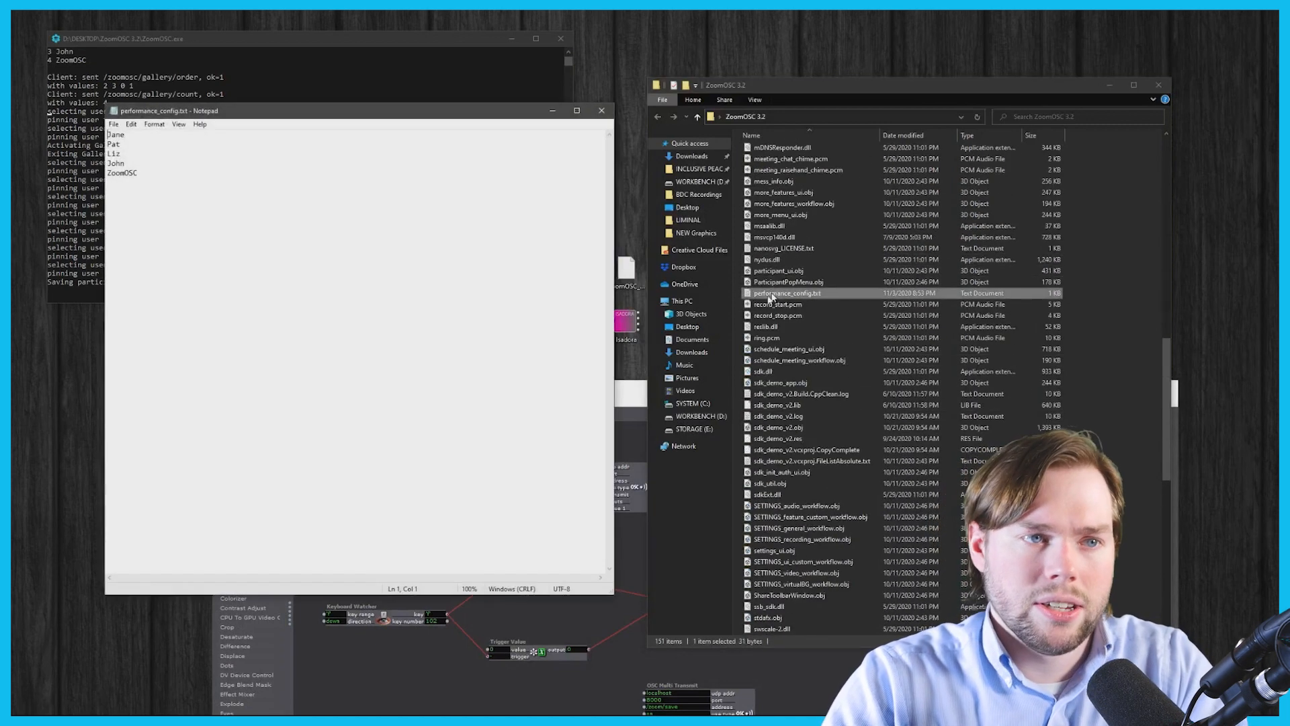
- Cut the fourth participant name from performance_config.txt
{"action": "key", "text": "ctrl+a"}
{"action": "left_click_drag", "start_coordinate": [278, 116], "coordinate": [800, 141]}
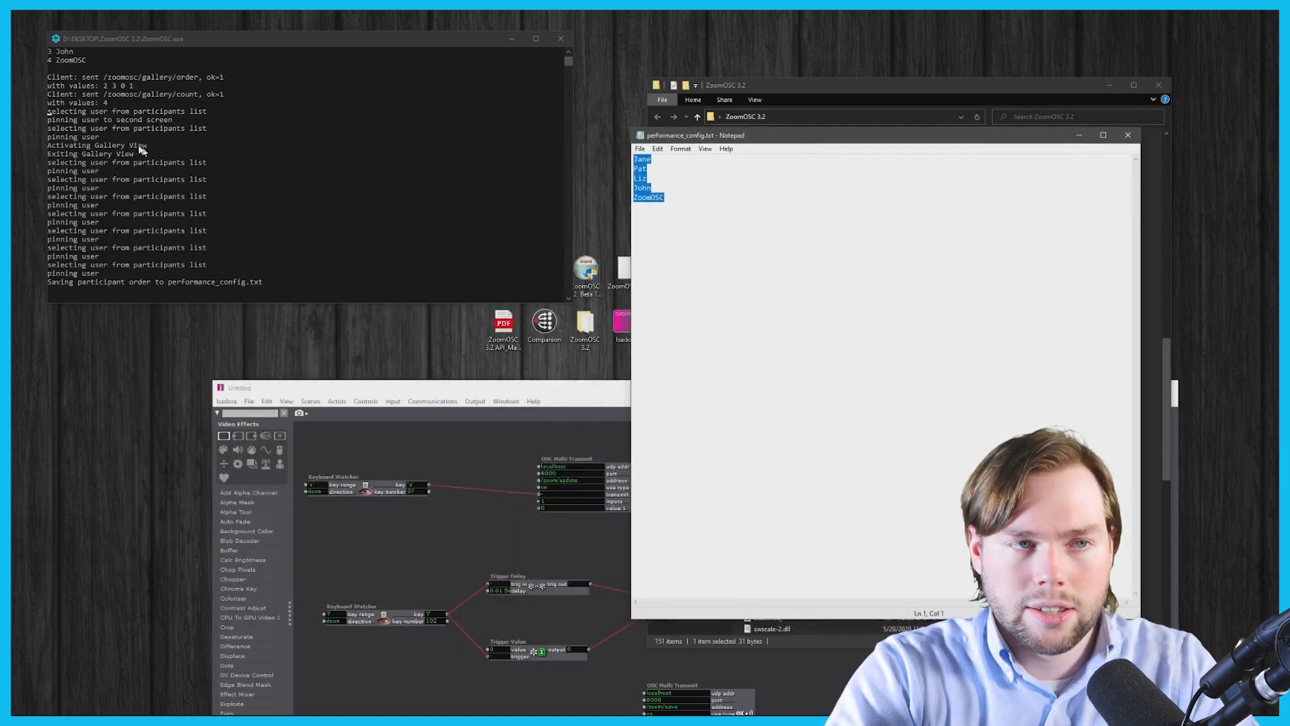
{"action": "left_click", "coordinate": [665, 198]}
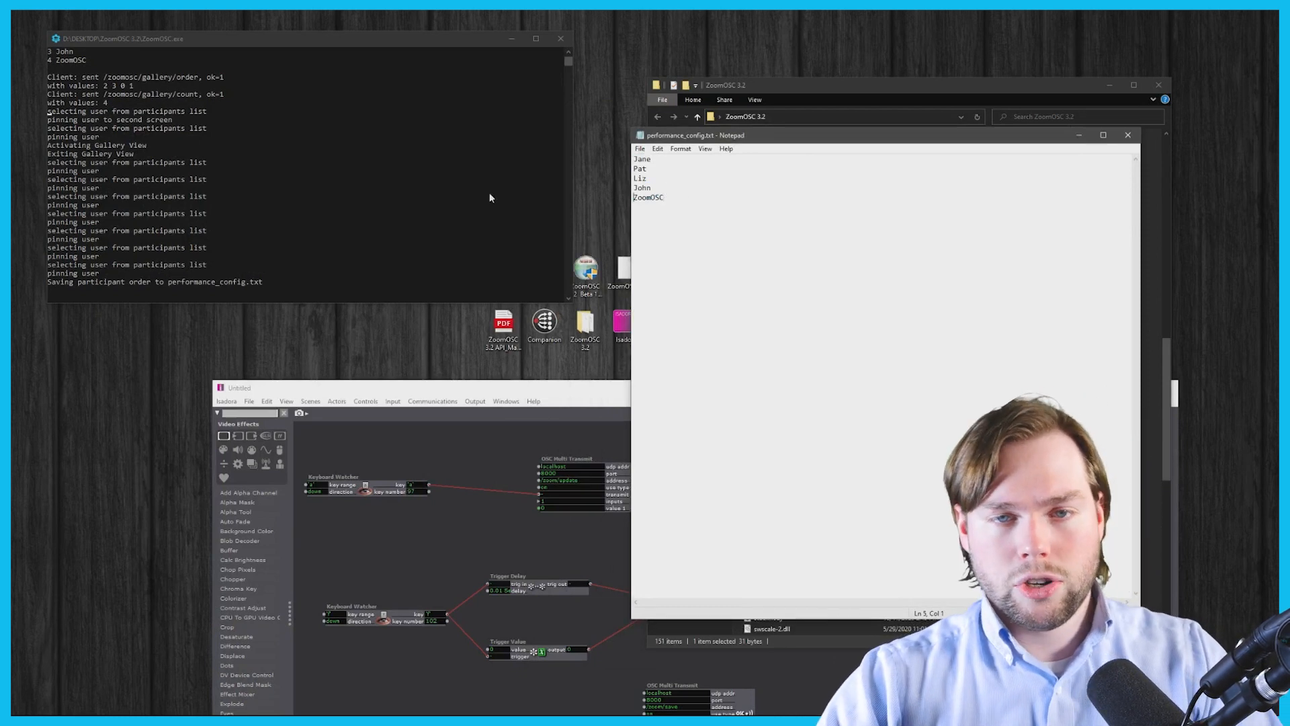
{"action": "double_click", "coordinate": [642, 188]}
{"action": "key", "text": "ctrl+c"}
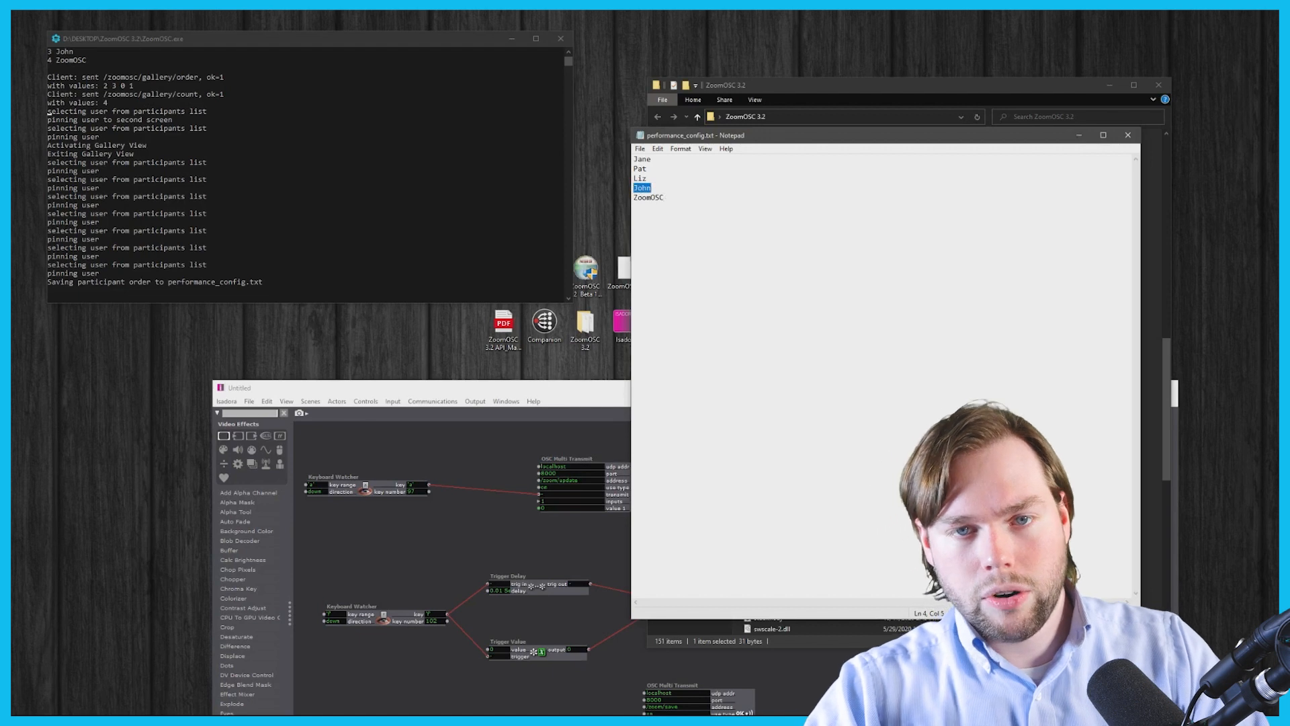
{"action": "key", "text": "Delete"}
- Paste the name on a new first line, remove the leftover blank line, and save the file
{"action": "key", "text": "Up"}
{"action": "key", "text": "Up"}
{"action": "key", "text": "Up"}
{"action": "key", "text": "Return"}
{"action": "key", "text": "Up"}
{"action": "key", "text": "ctrl+v"}
{"action": "key", "text": "Down"}
{"action": "key", "text": "BackSpace"}
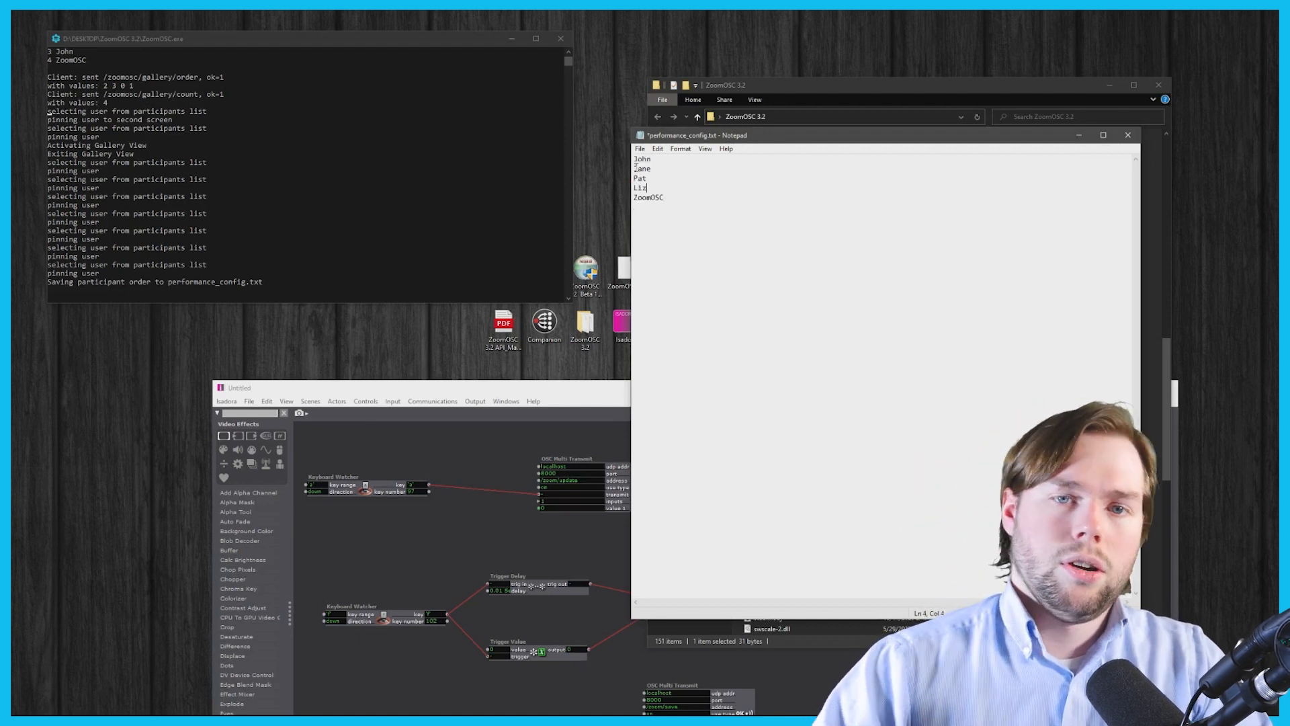
{"action": "key", "text": "ctrl+s"}
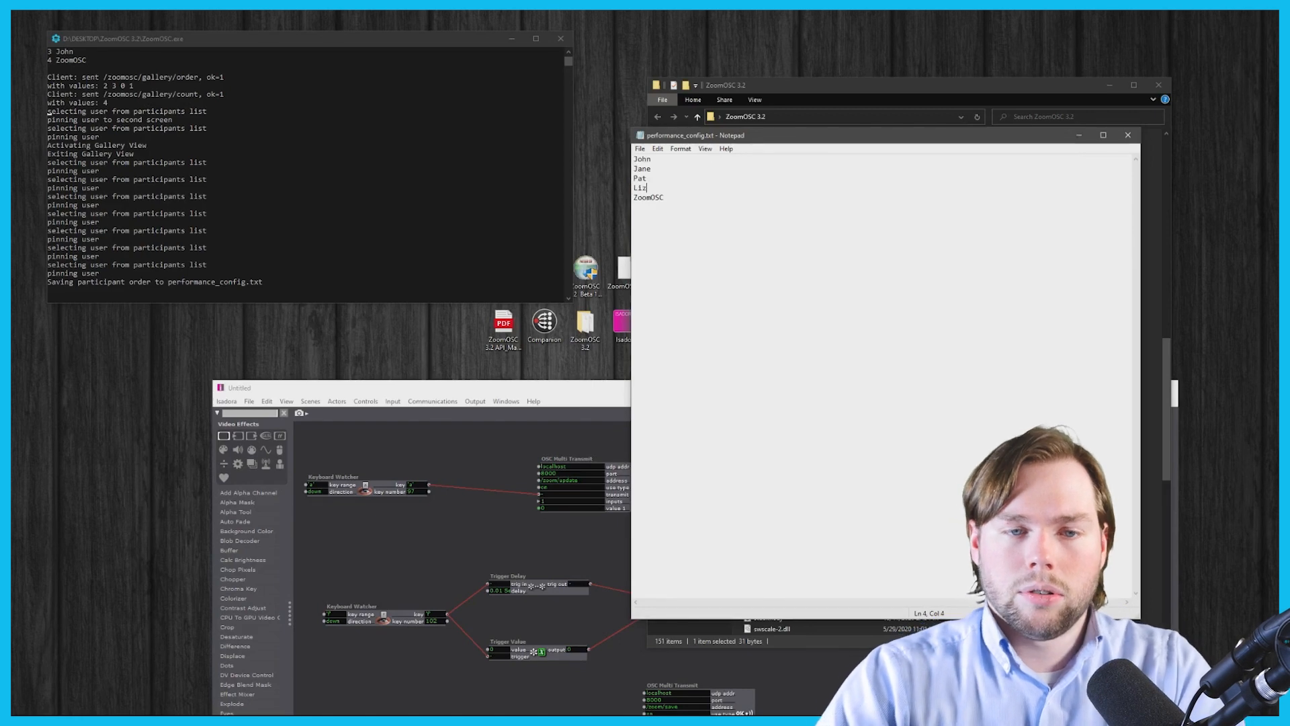
{"action": "left_click", "coordinate": [520, 391]}
{"action": "left_click_drag", "start_coordinate": [519, 392], "coordinate": [450, 151]}
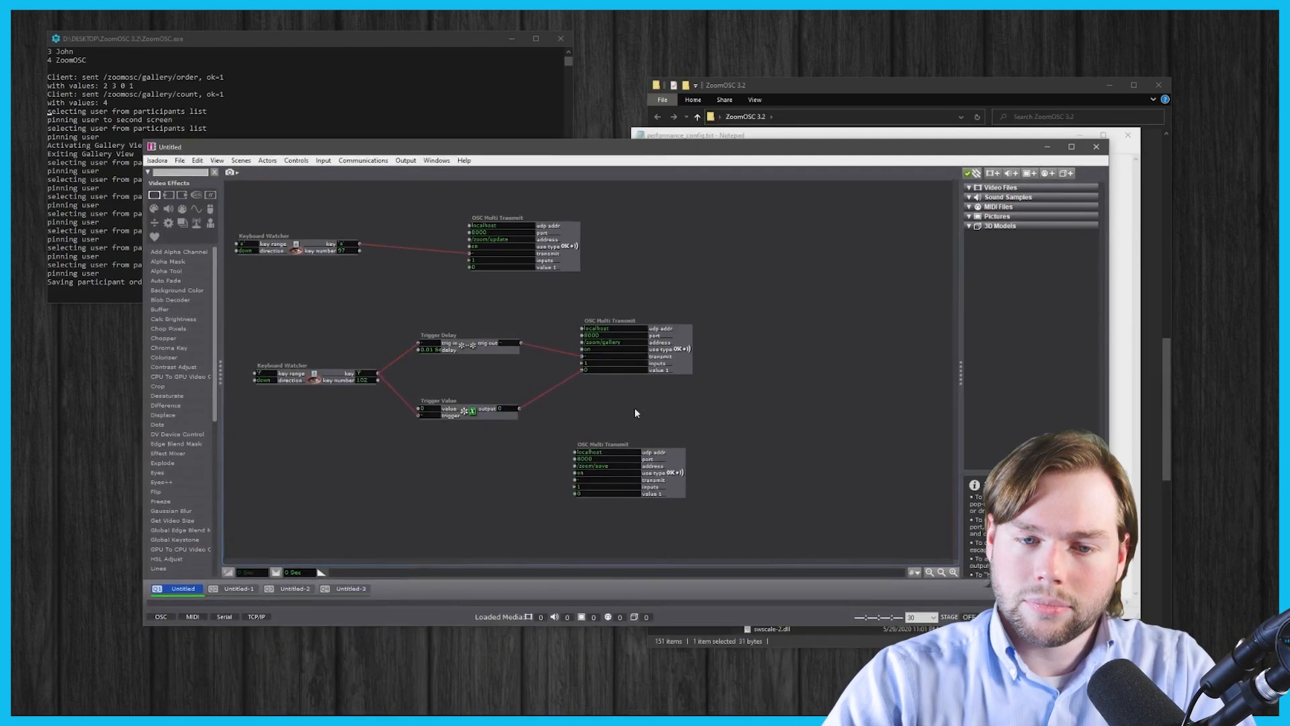
- Readdress the lower transmitter to /zoom/load, send it, and switch to scene Untitled-1
{"action": "double_click", "coordinate": [608, 468]}
{"action": "type", "text": "load"}
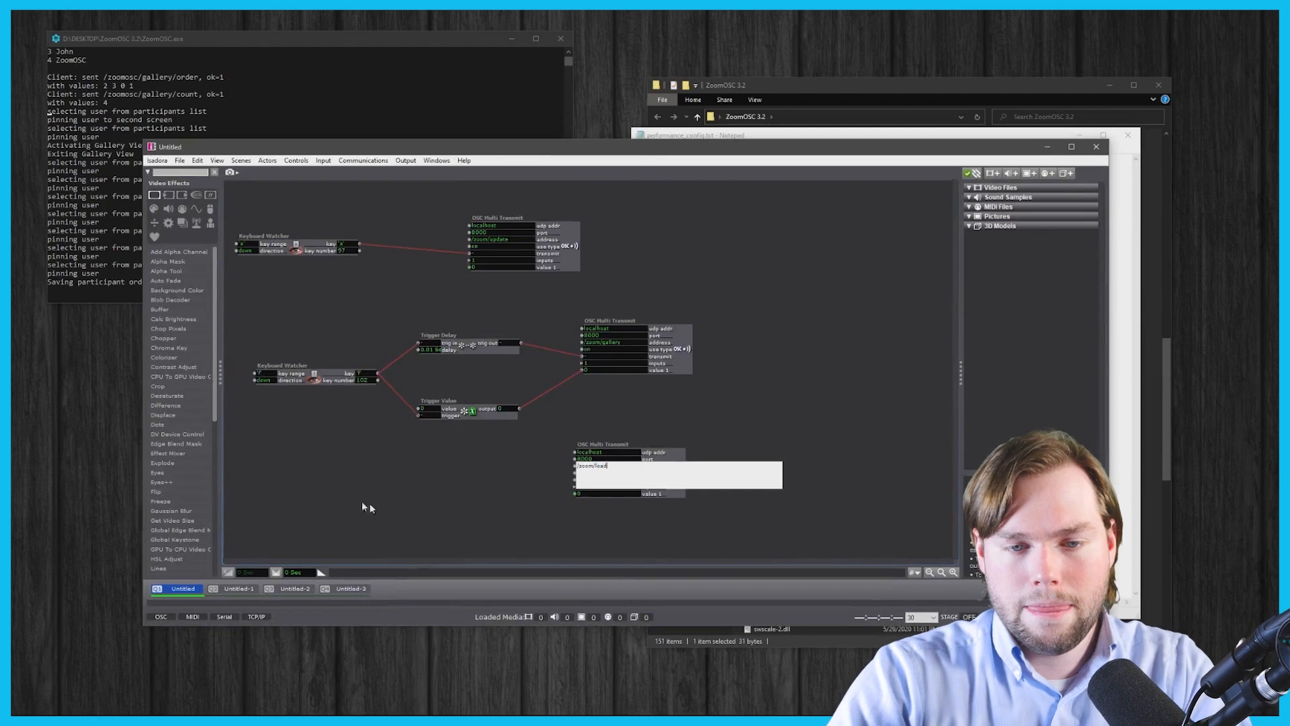
{"action": "key", "text": "Return"}
{"action": "left_click", "coordinate": [591, 480]}
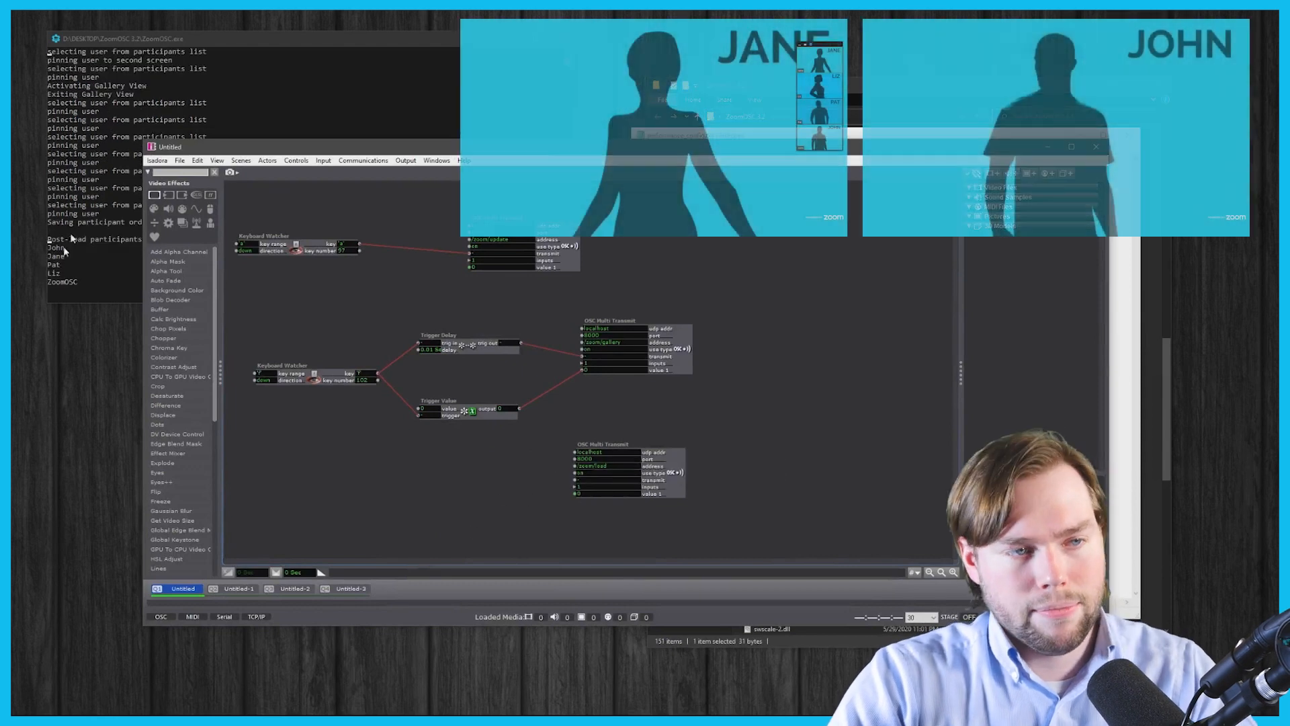
{"action": "left_click", "coordinate": [229, 589]}
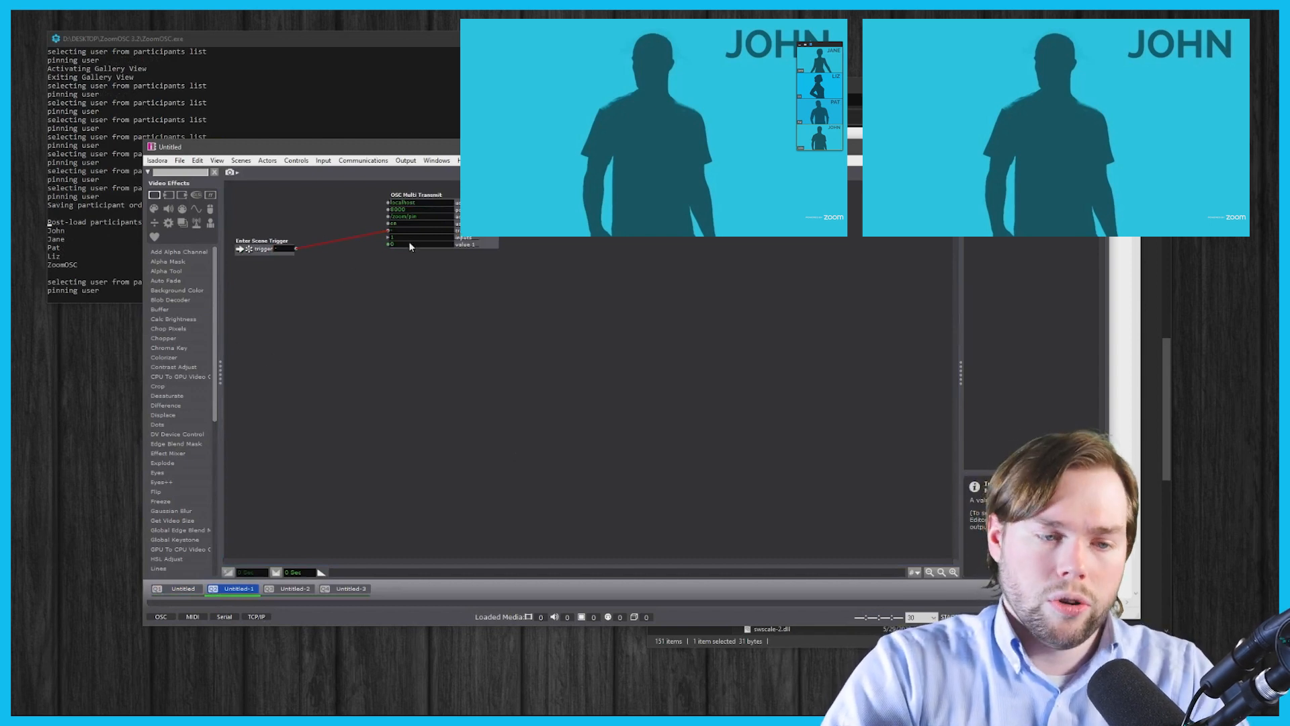
- Advance to scene Untitled-2 to pin the next participant, then return to the Untitled scene
{"action": "key", "text": "space"}
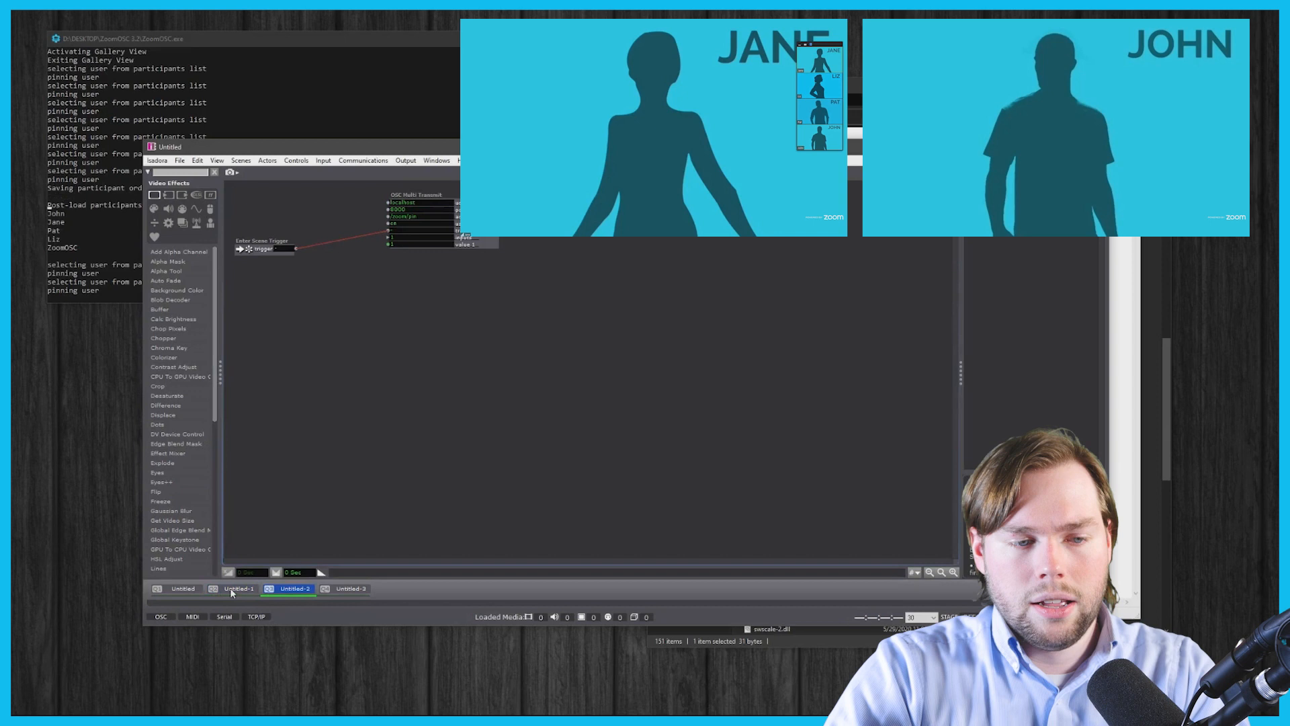
{"action": "left_click", "coordinate": [180, 589]}
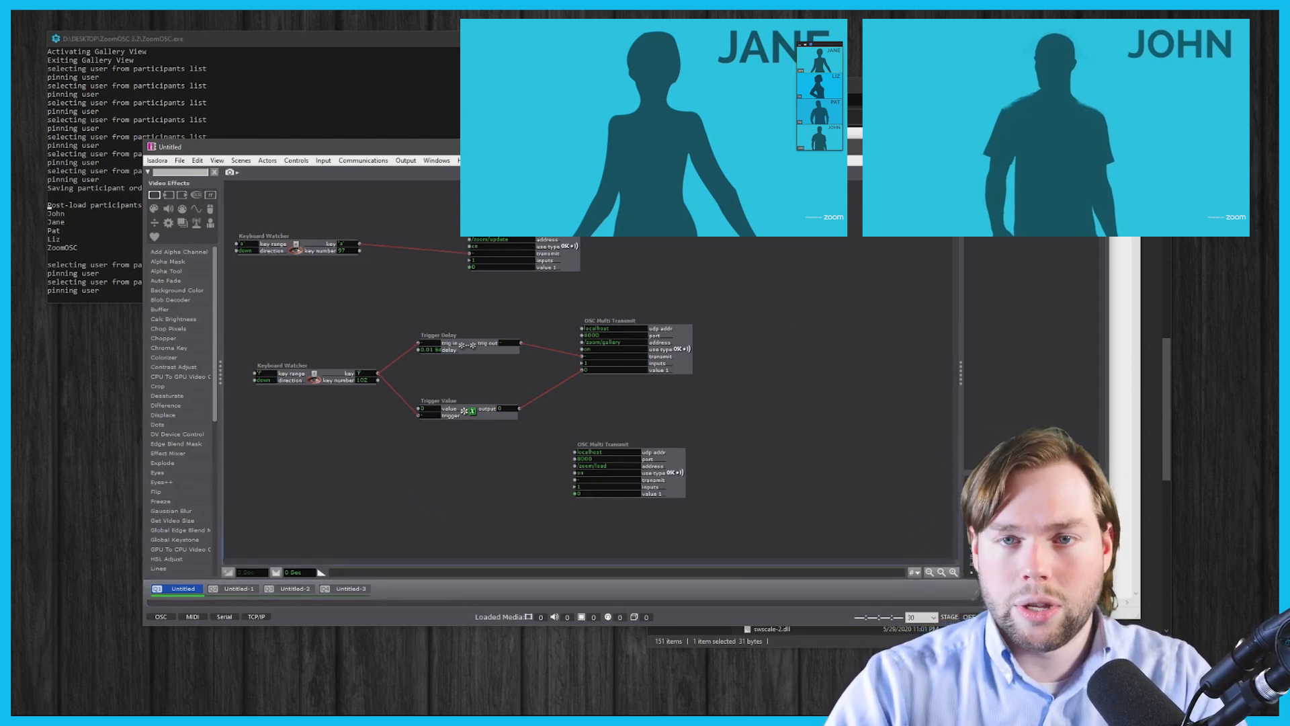
{"action": "key", "text": "alt+Tab"}
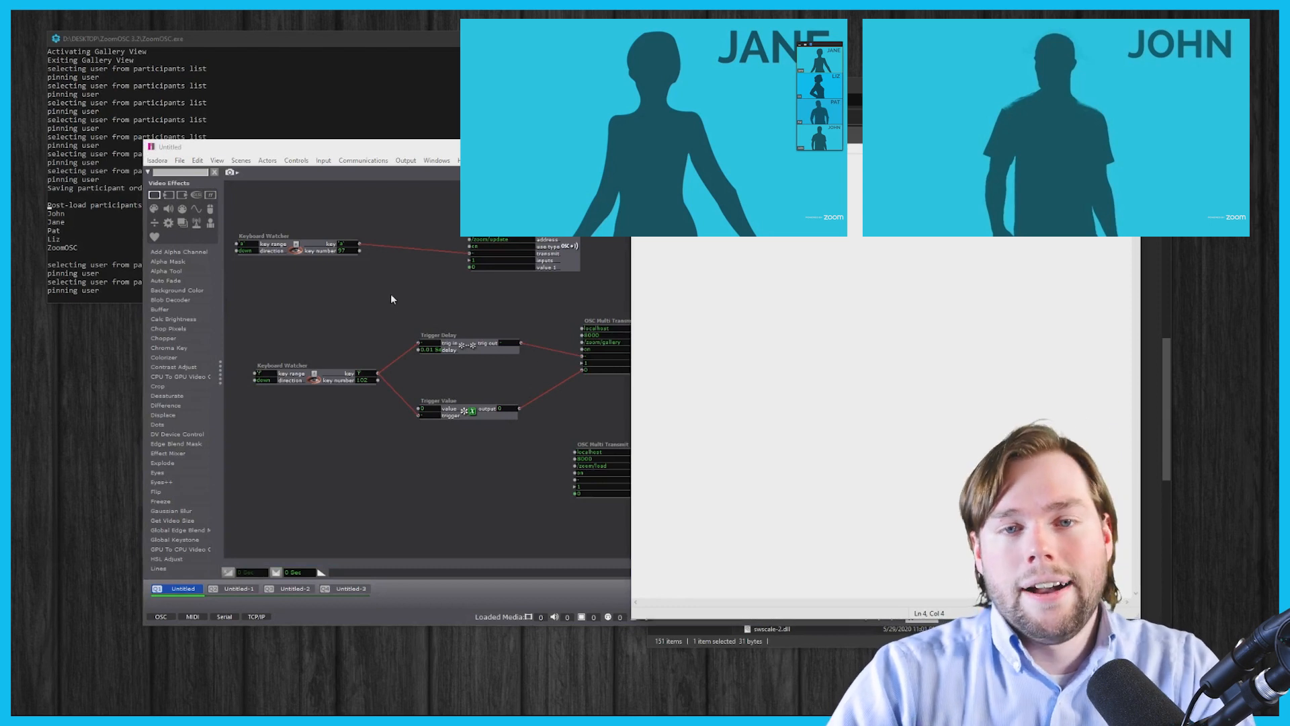
{"action": "key", "text": "alt+Tab"}
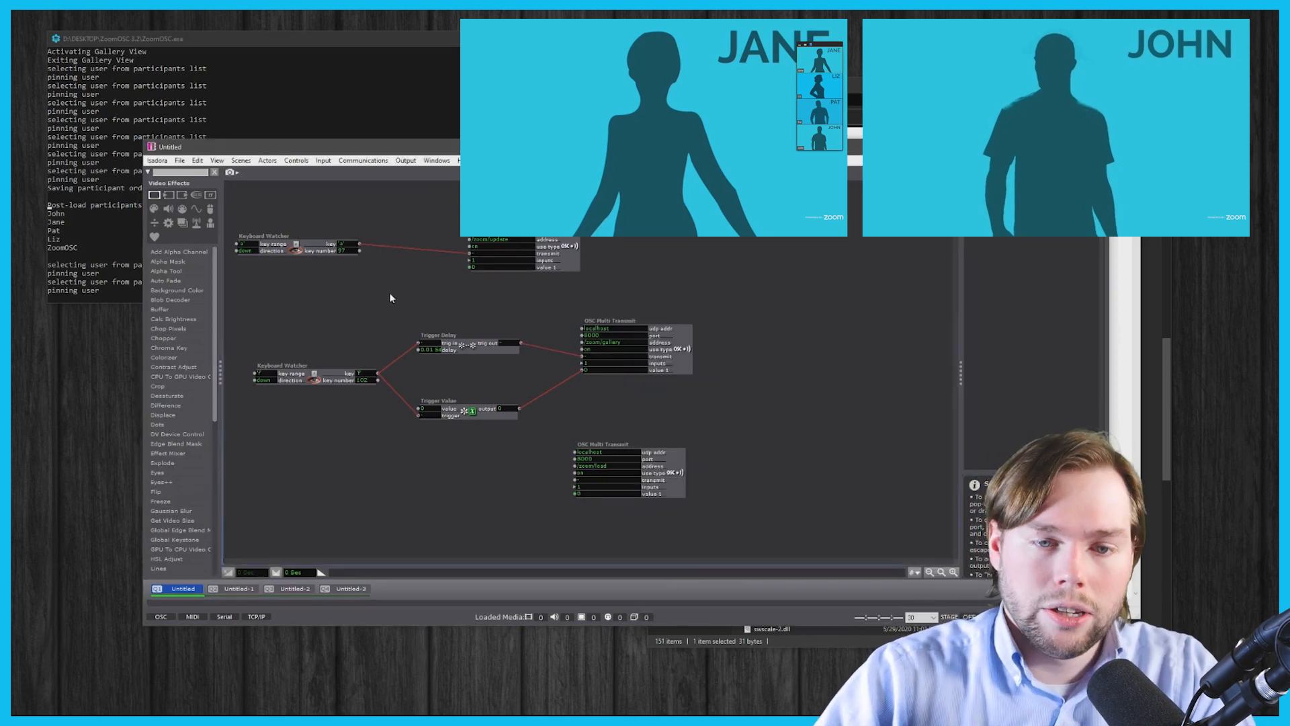